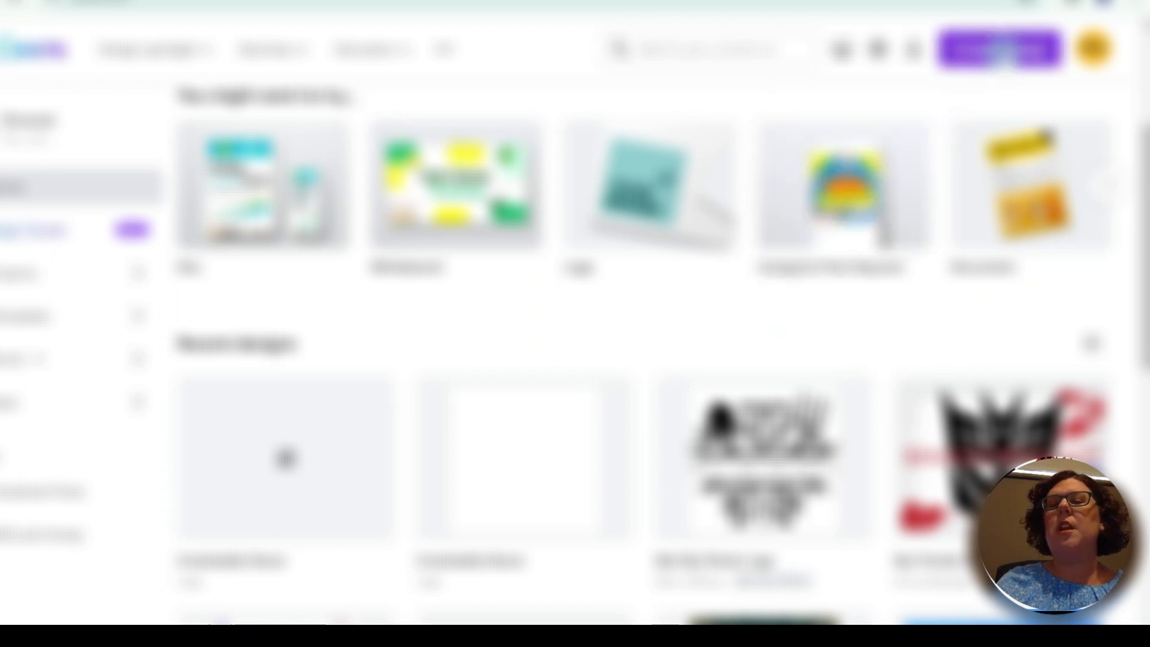
- Create a new blank design in the Logo format
click(1005, 49)
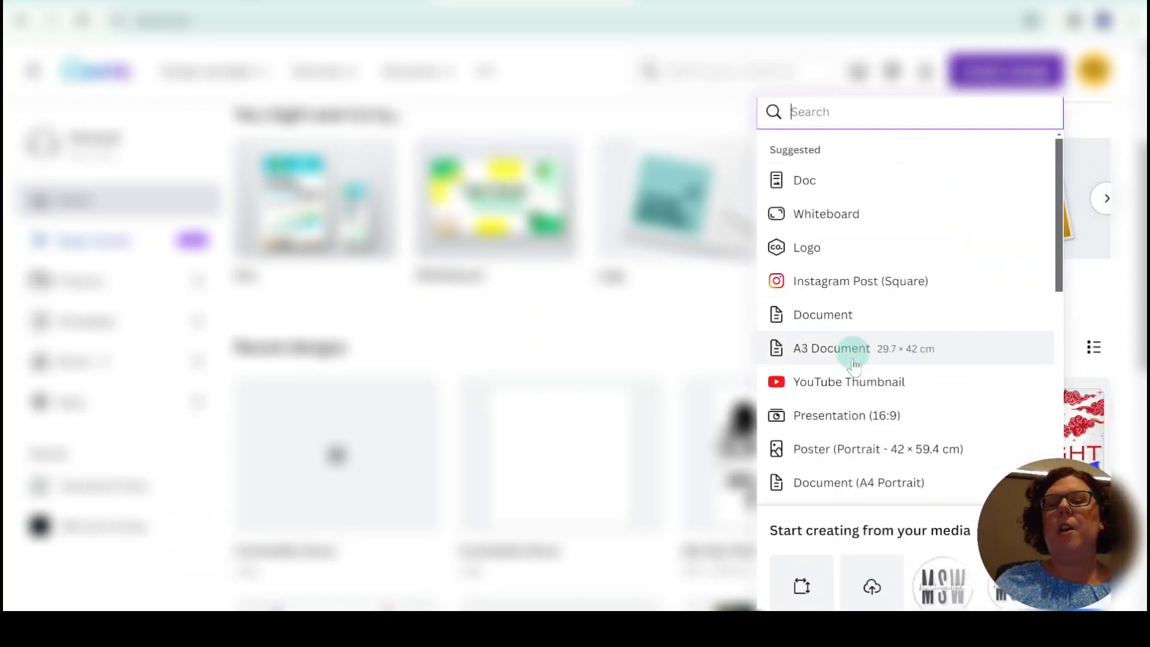
click(802, 249)
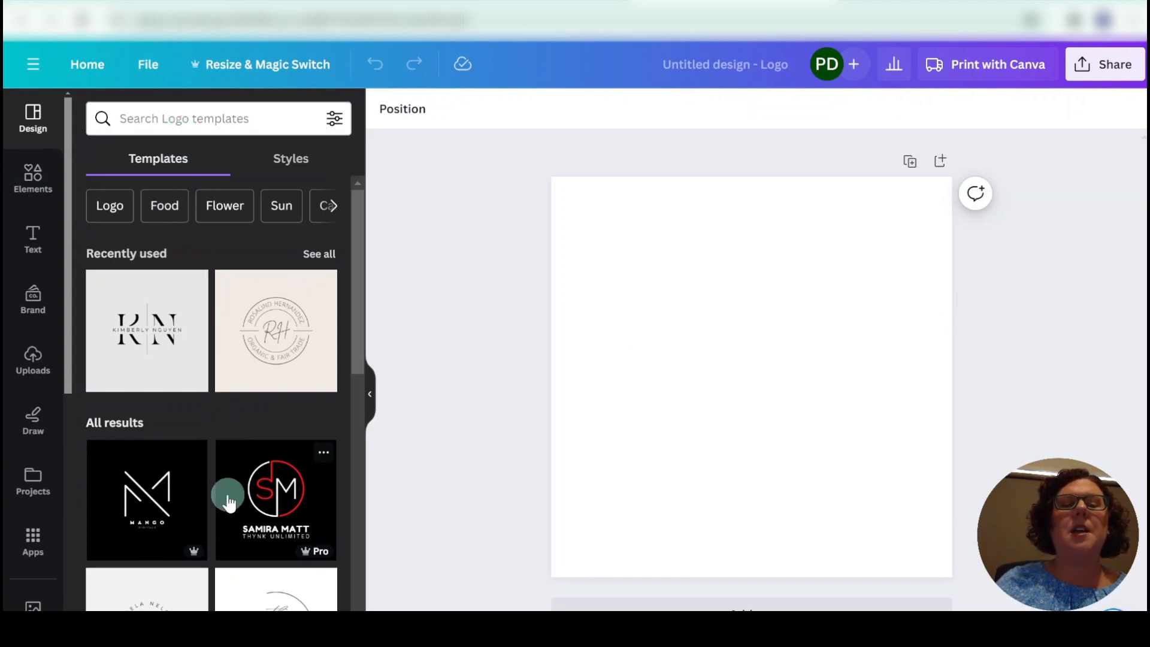
- Browse the logo templates and apply the Black & White Minimalist Aesthetic Initials Font Logo template to the page
scroll(226, 492, down, 5)
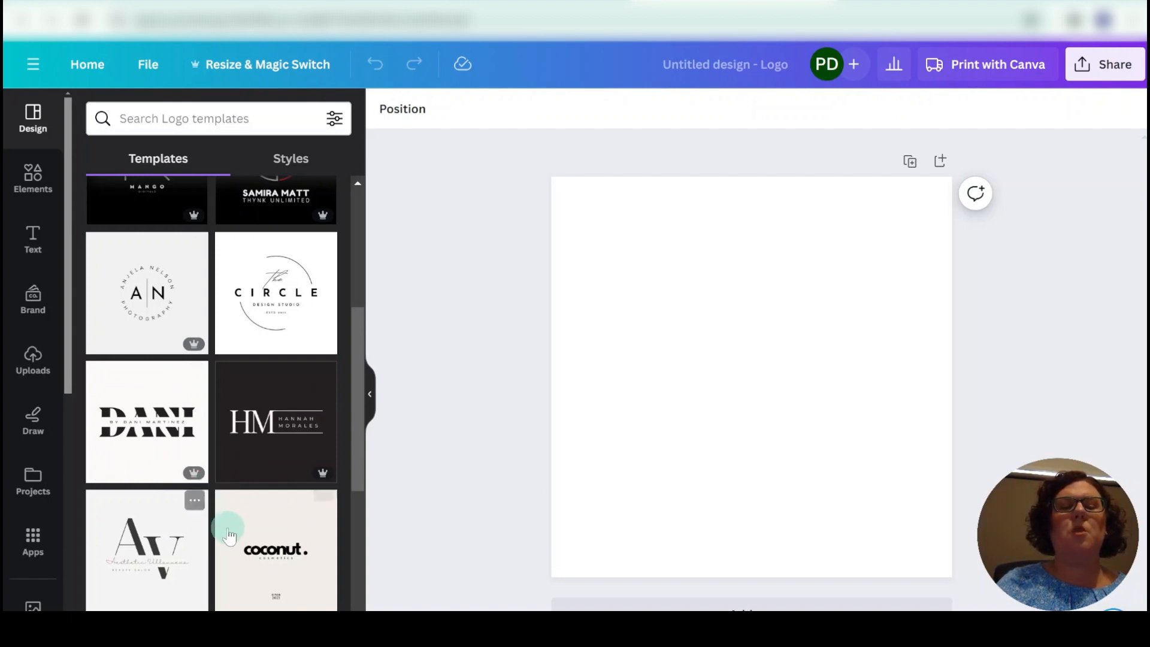
scroll(277, 574, down, 2)
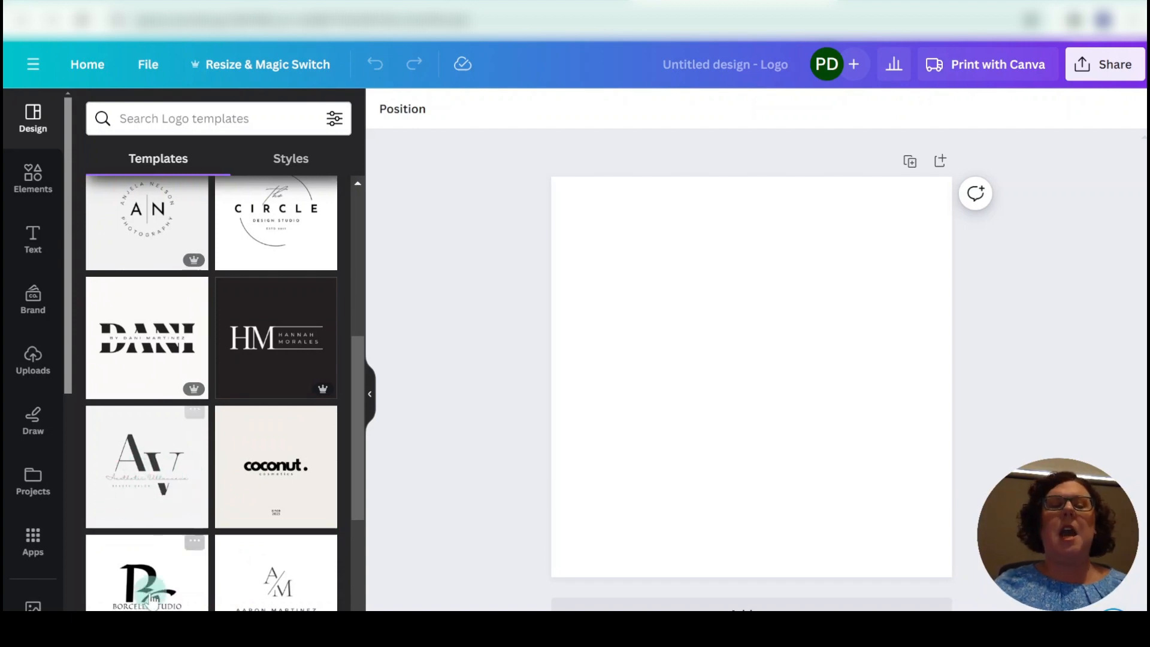
scroll(233, 518, down, 3)
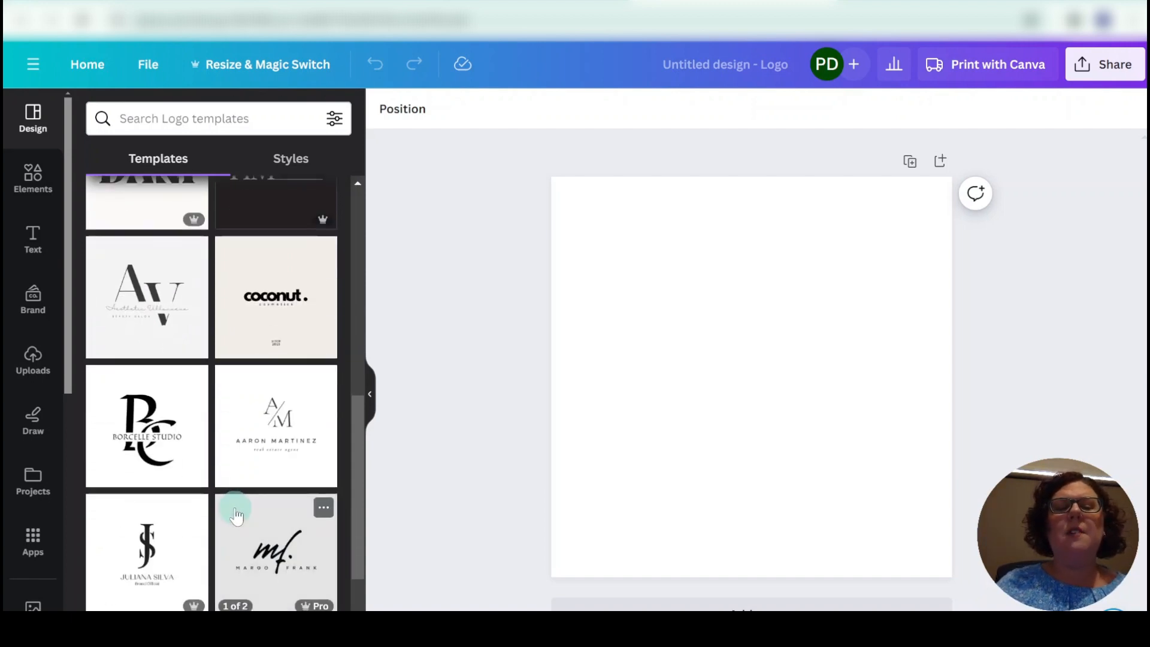
scroll(235, 513, down, 5)
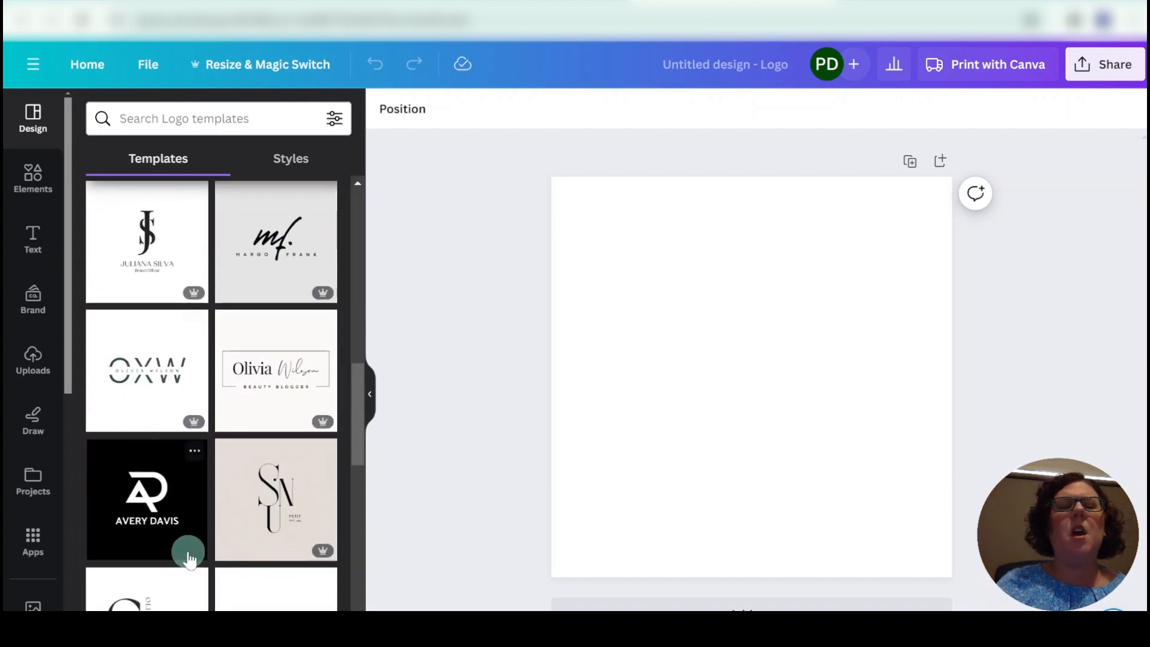
scroll(224, 576, down, 5)
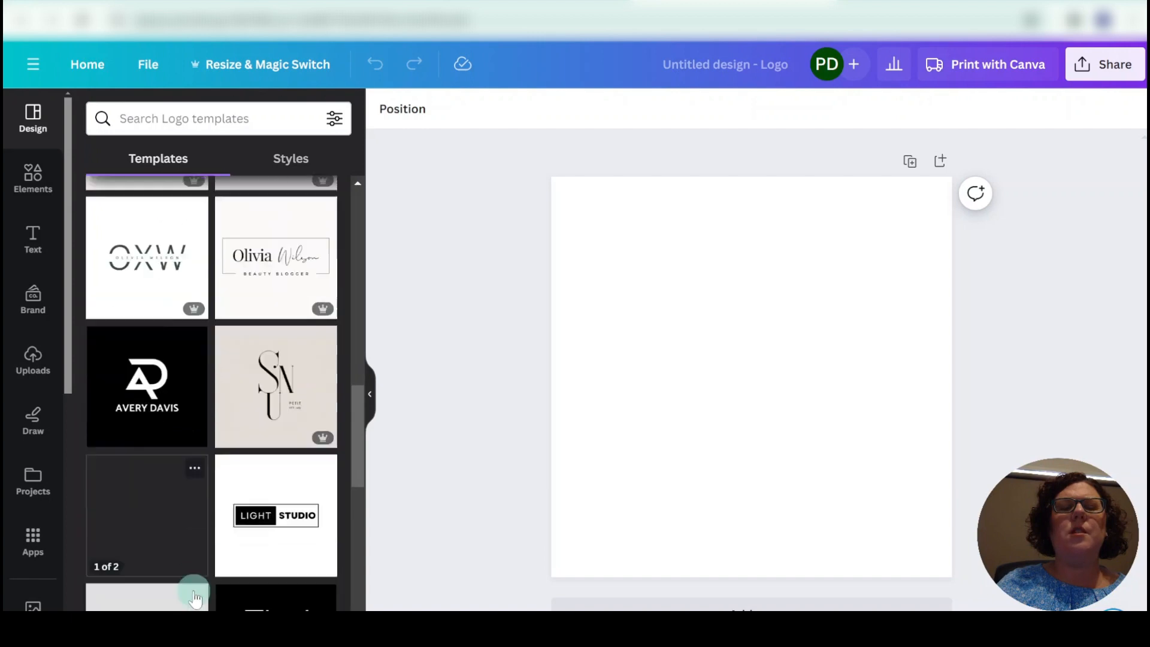
scroll(263, 574, down, 3)
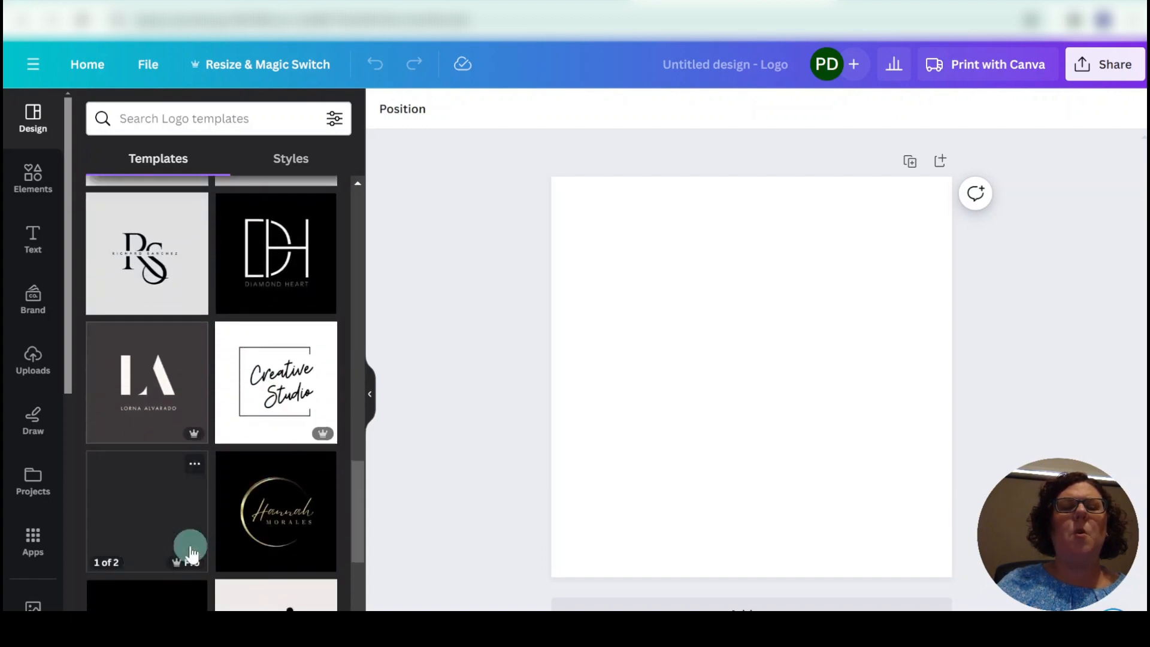
scroll(191, 542, down, 2)
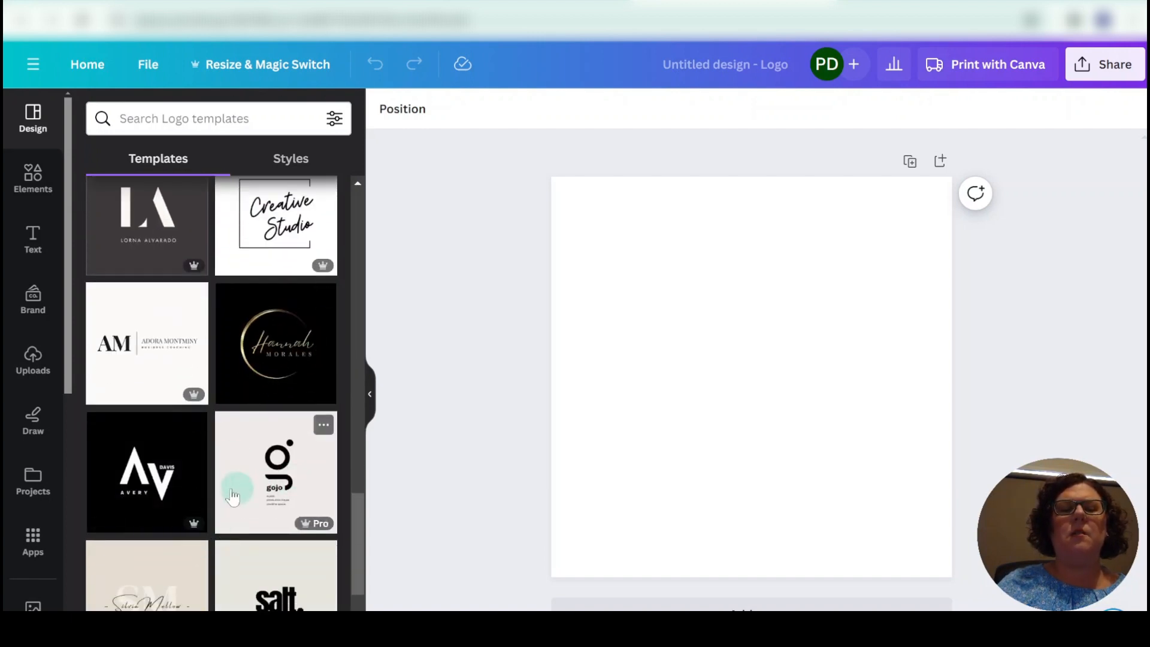
scroll(207, 514, down, 4)
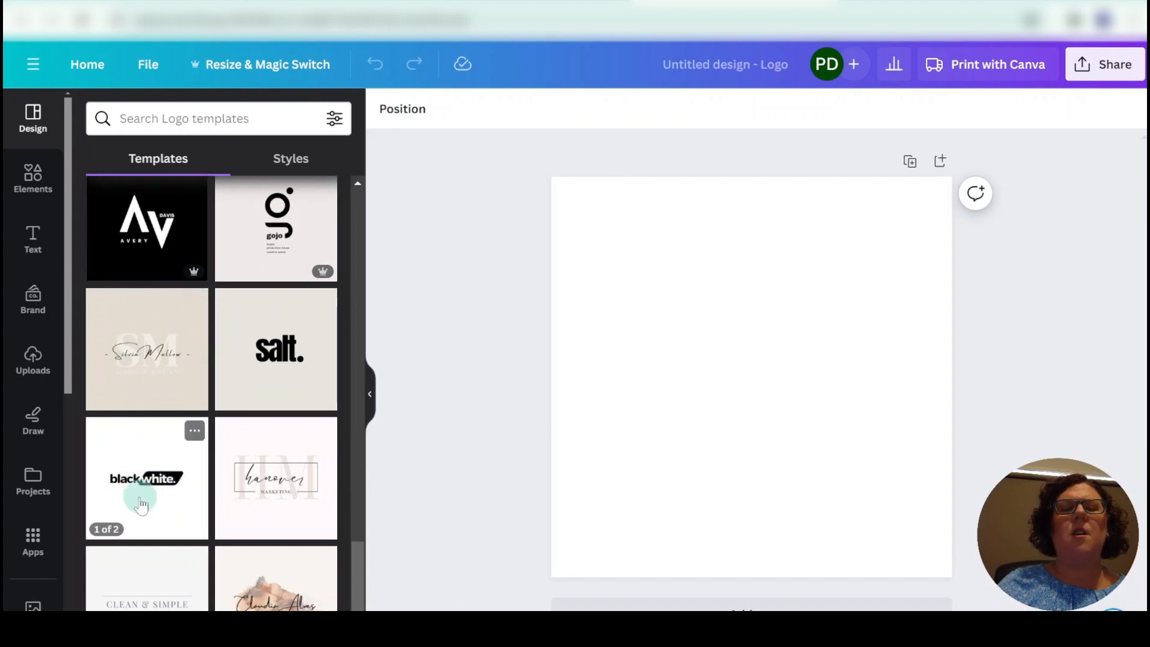
scroll(139, 495, up, 8)
scroll(135, 502, up, 3)
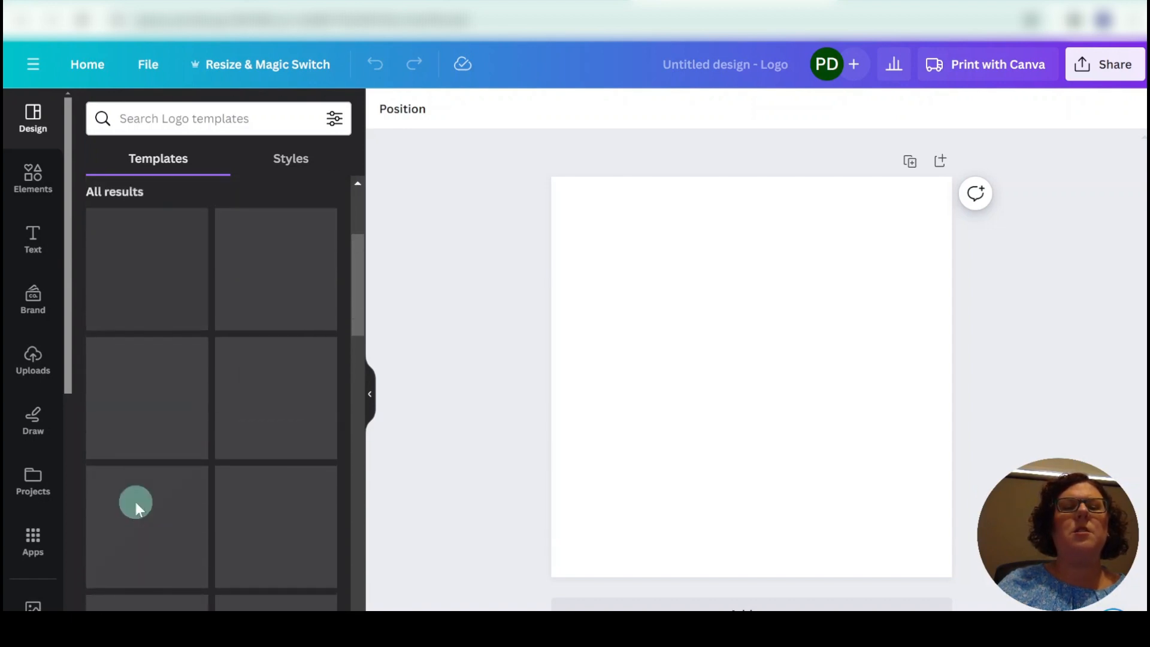
scroll(193, 493, down, 4)
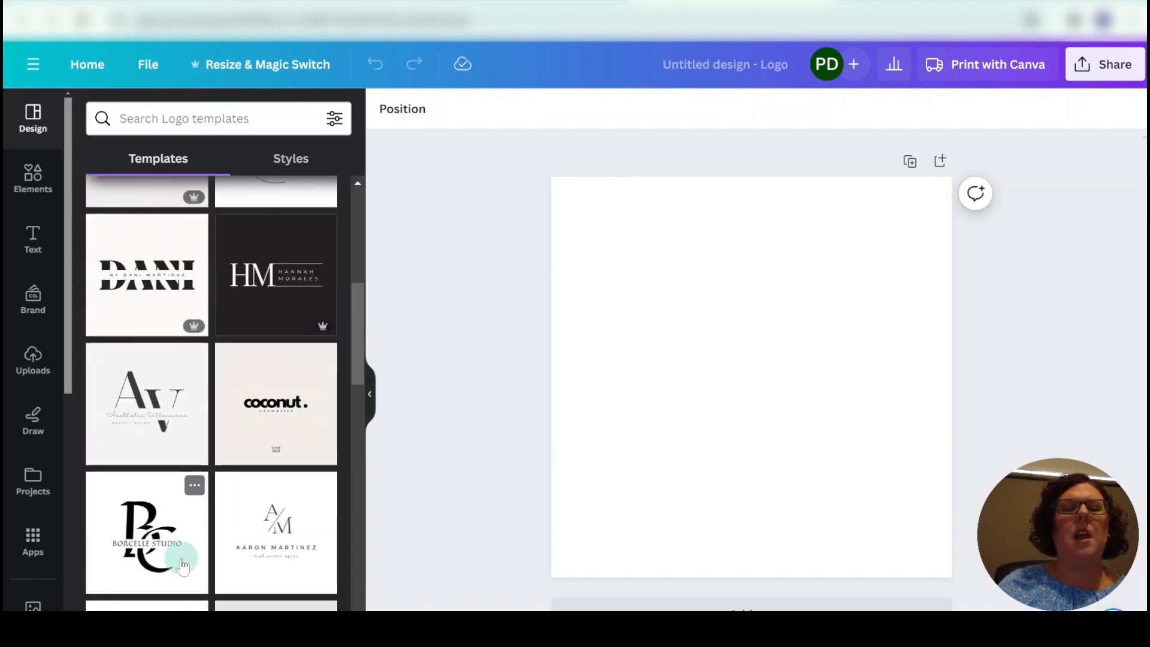
scroll(176, 548, down, 1)
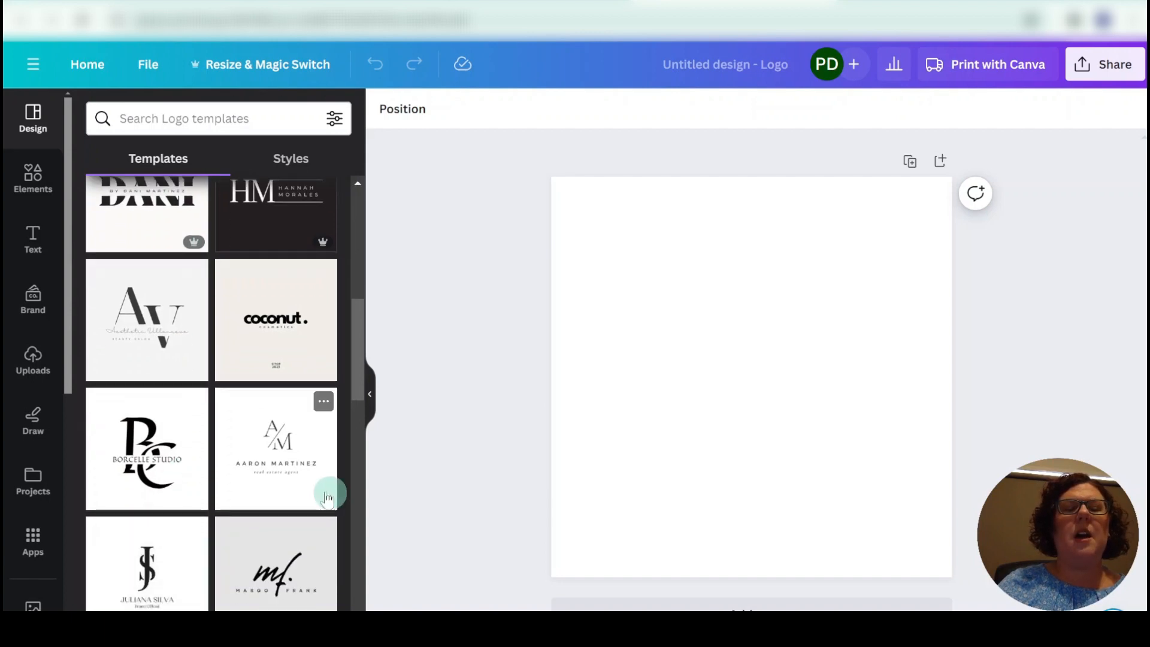
click(133, 331)
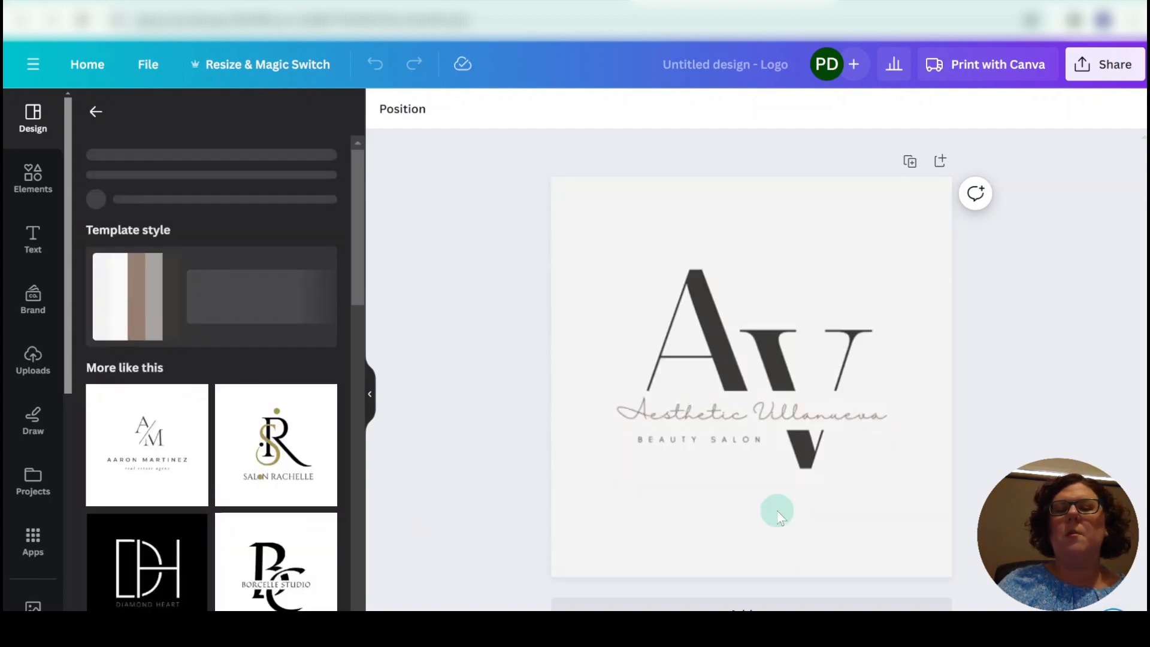
click(681, 508)
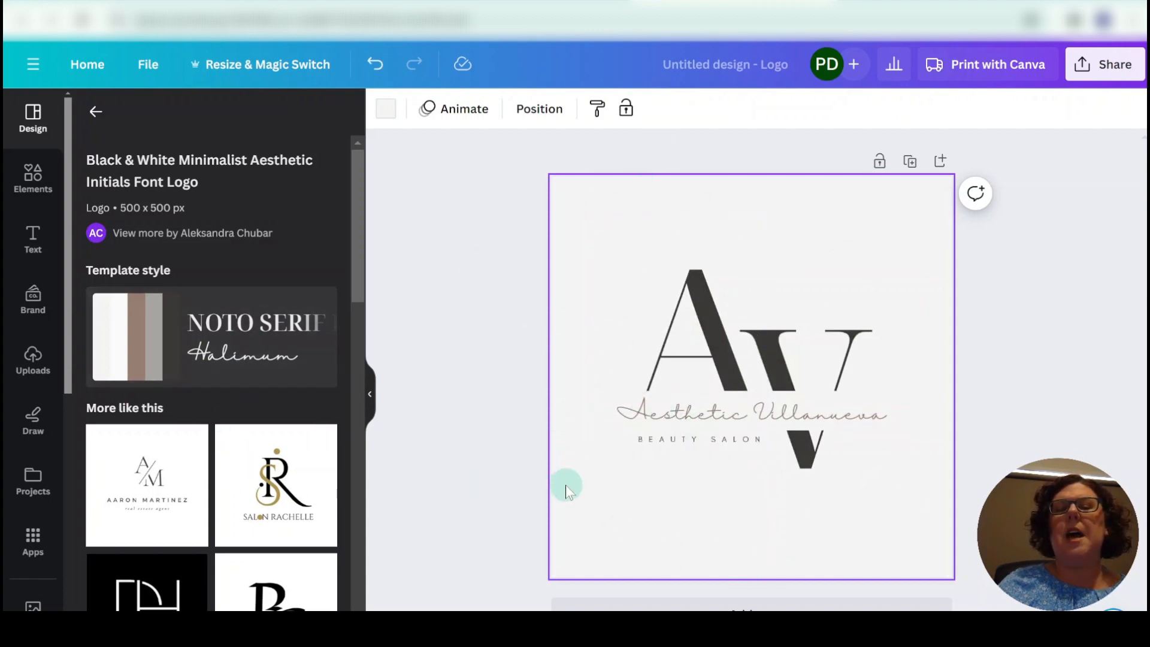
scroll(205, 508, down, 5)
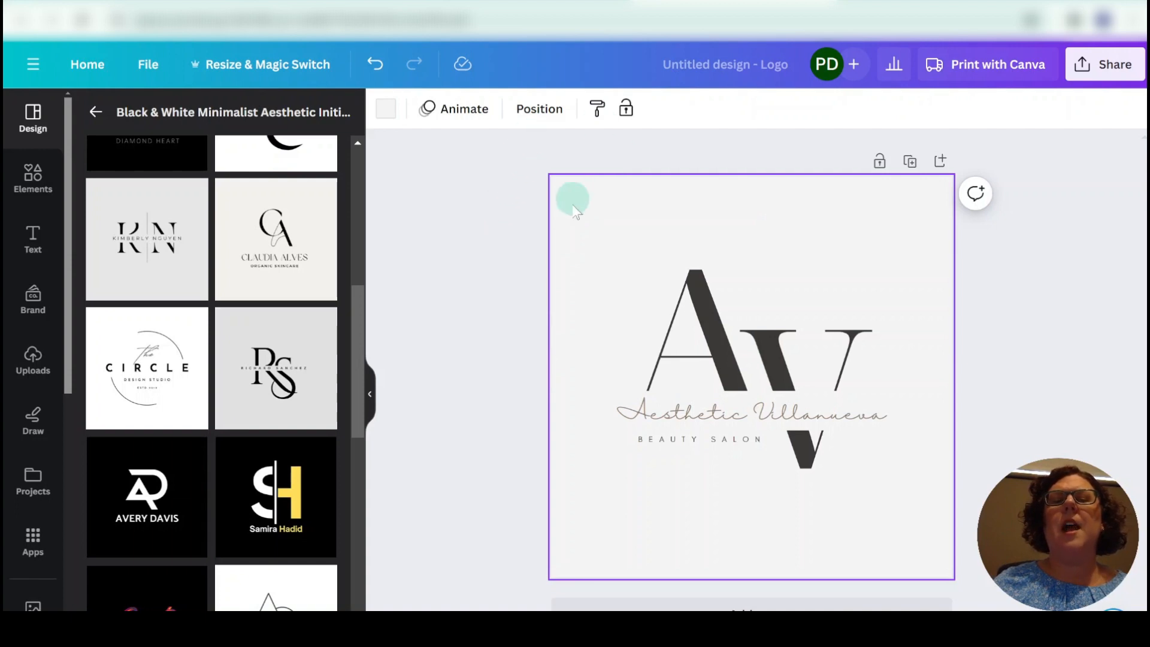
click(1071, 323)
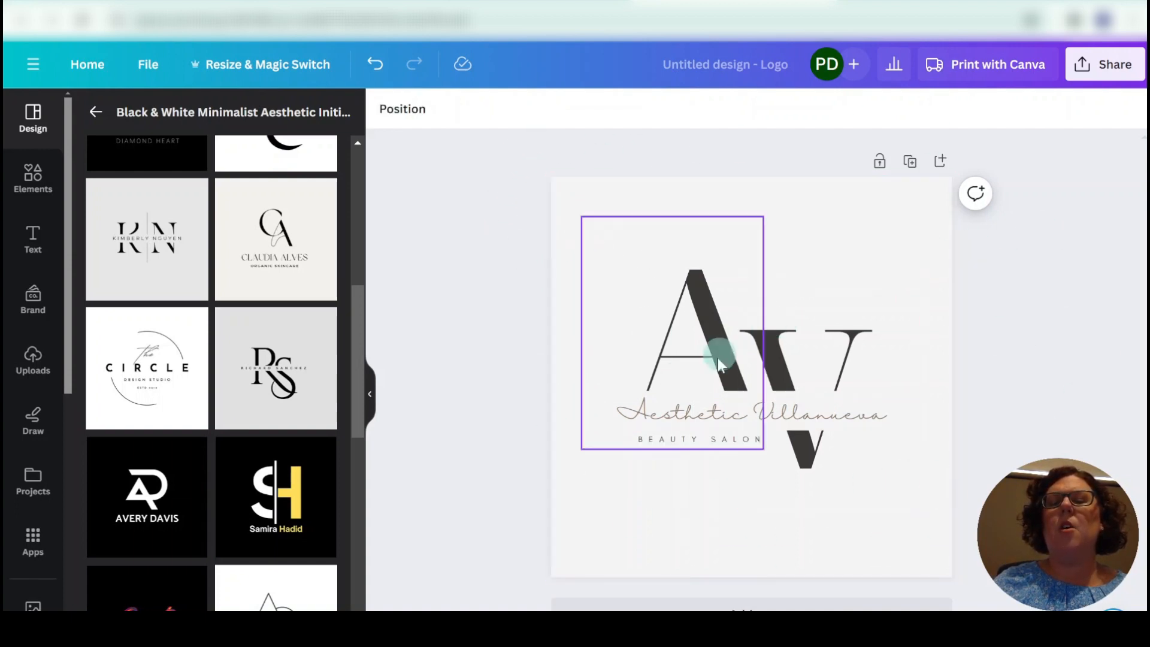
- Try the green-blue, yellow-pink and grey-white gradients as the page background, and settle on solid white
click(606, 542)
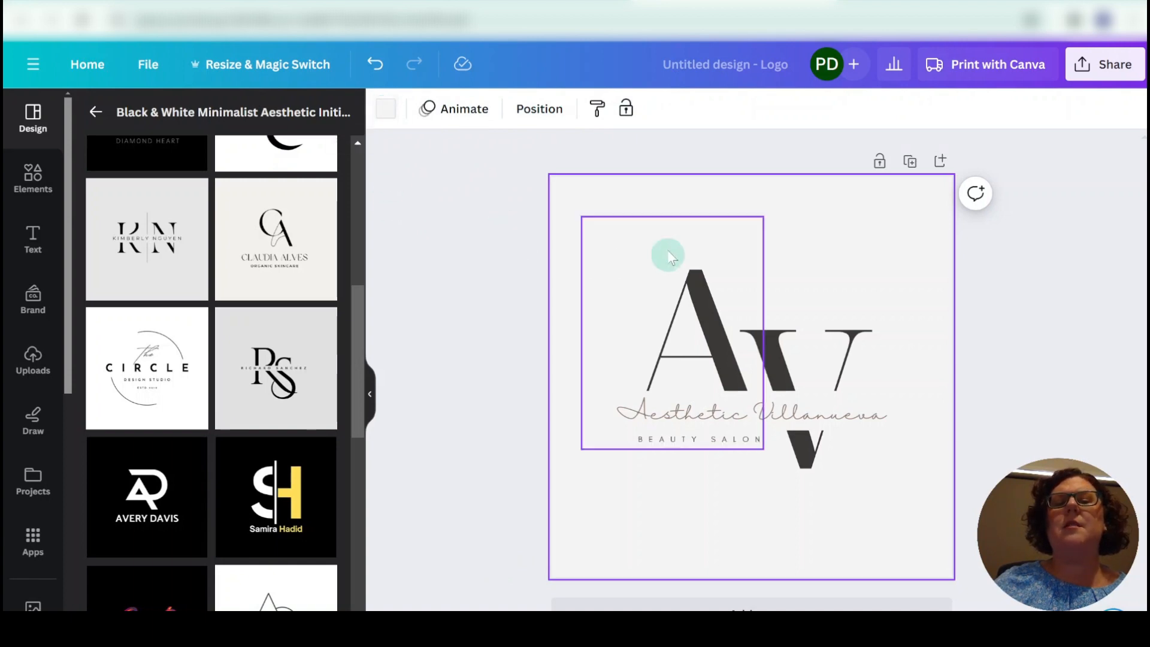
click(386, 109)
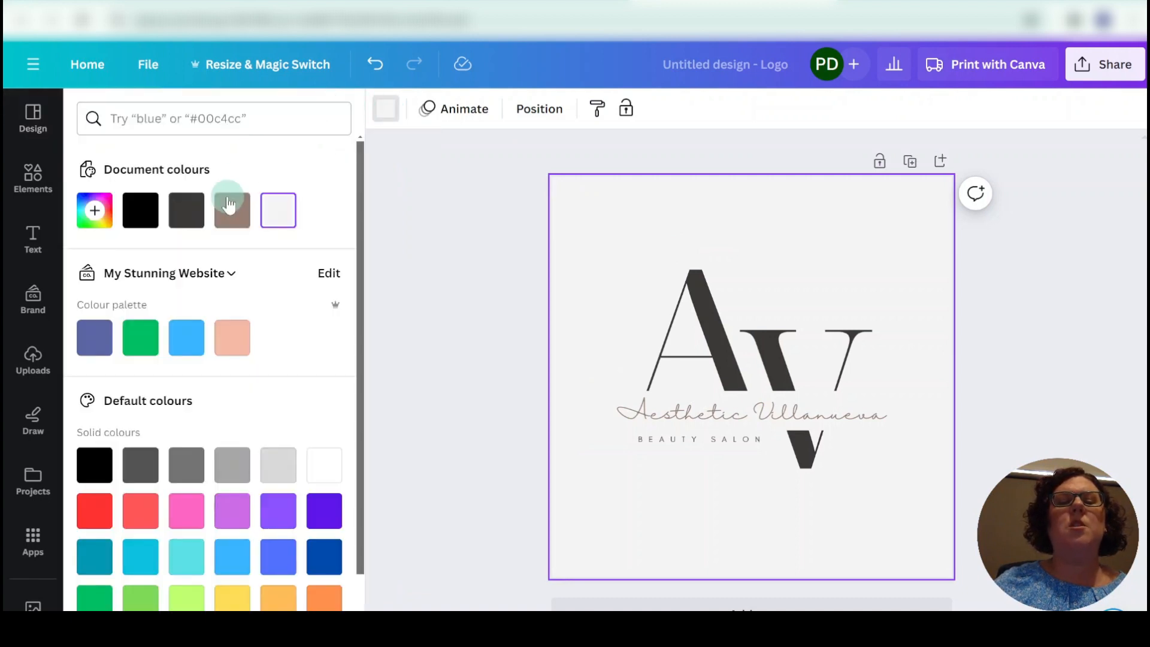
scroll(190, 433, down, 3)
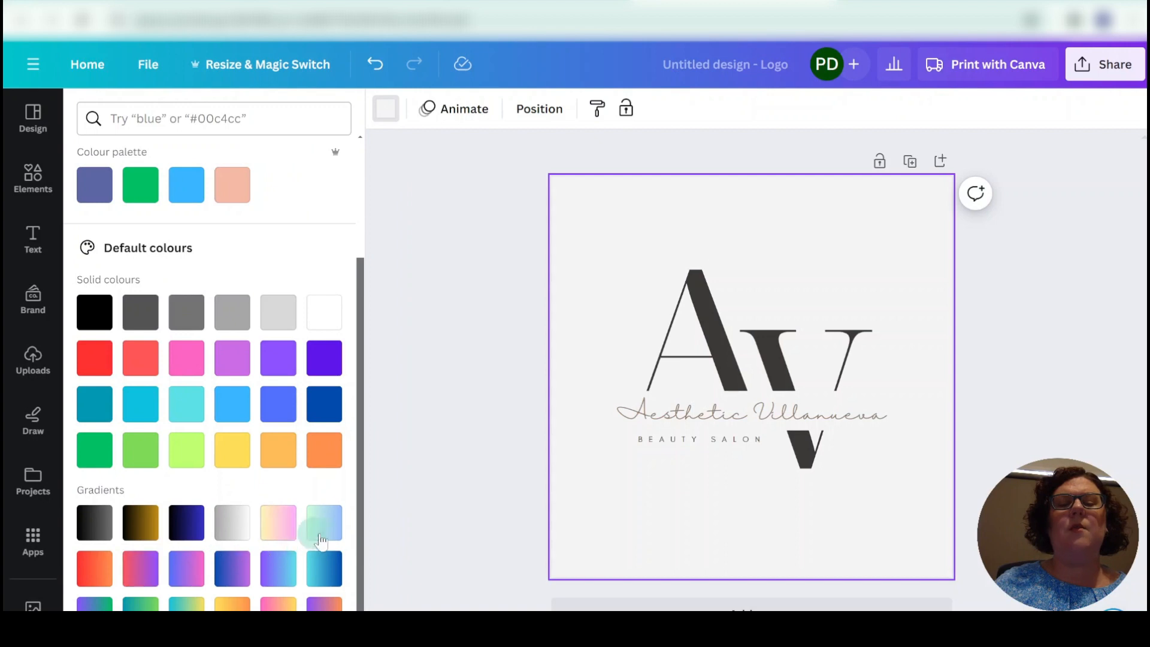
click(321, 537)
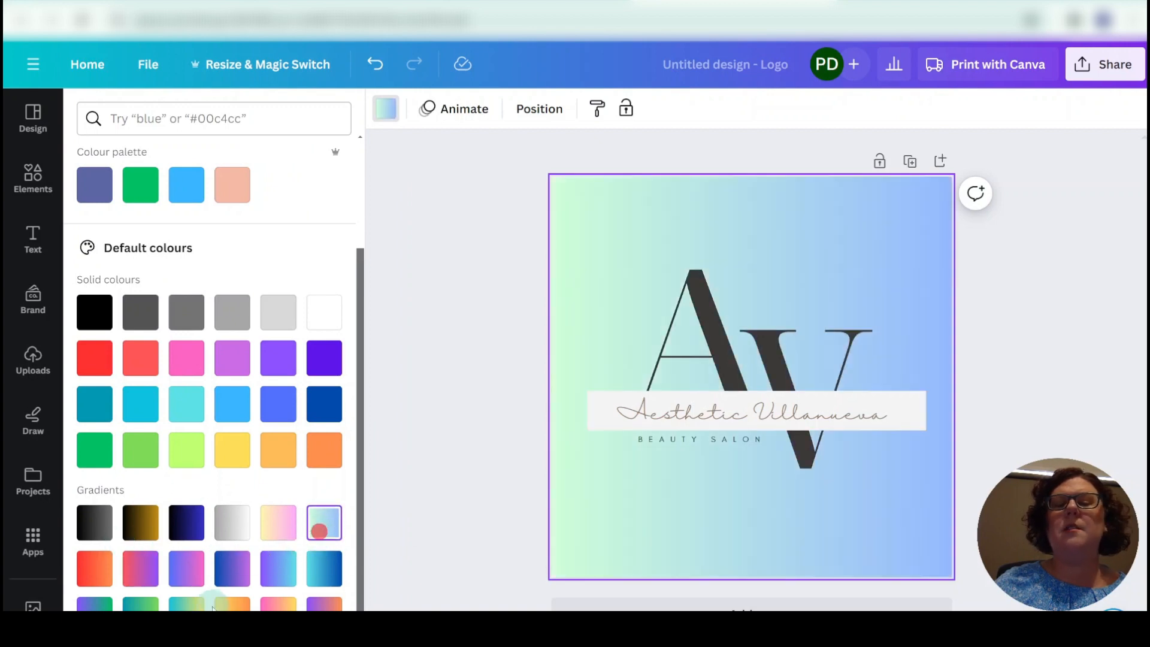
click(284, 521)
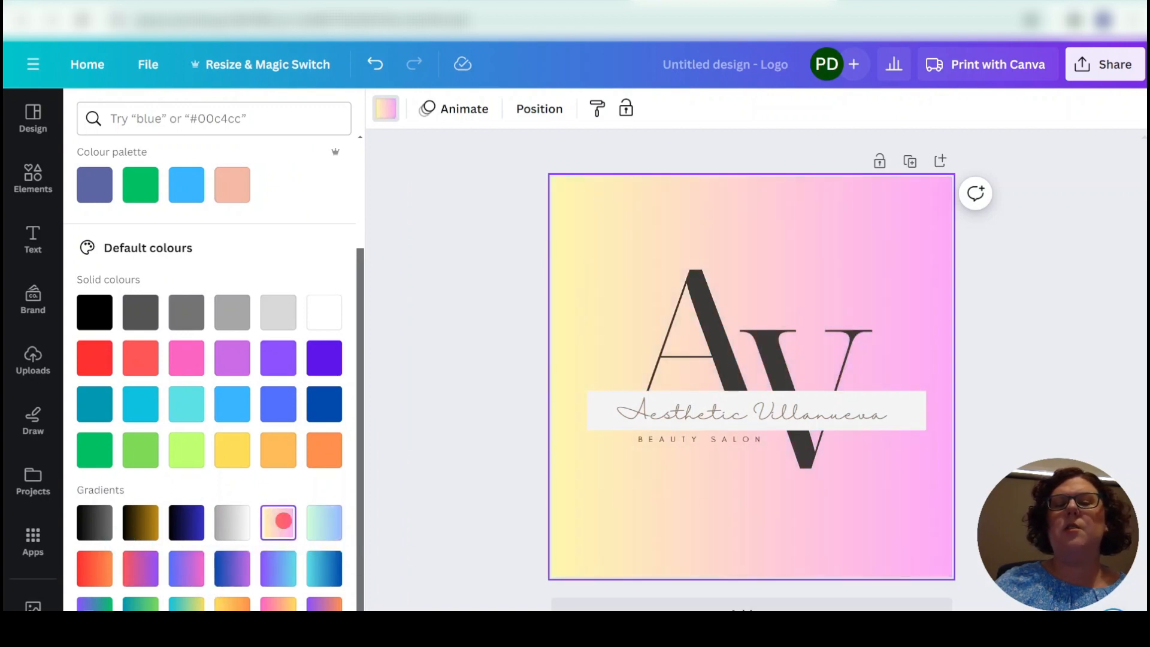
click(225, 525)
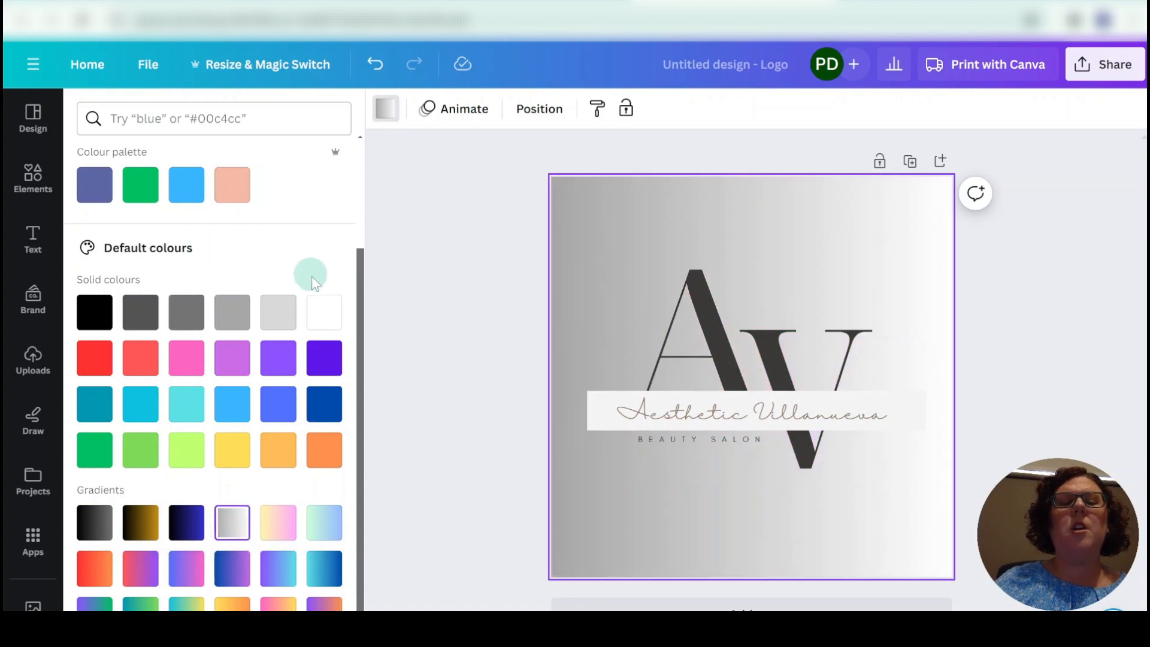
click(327, 319)
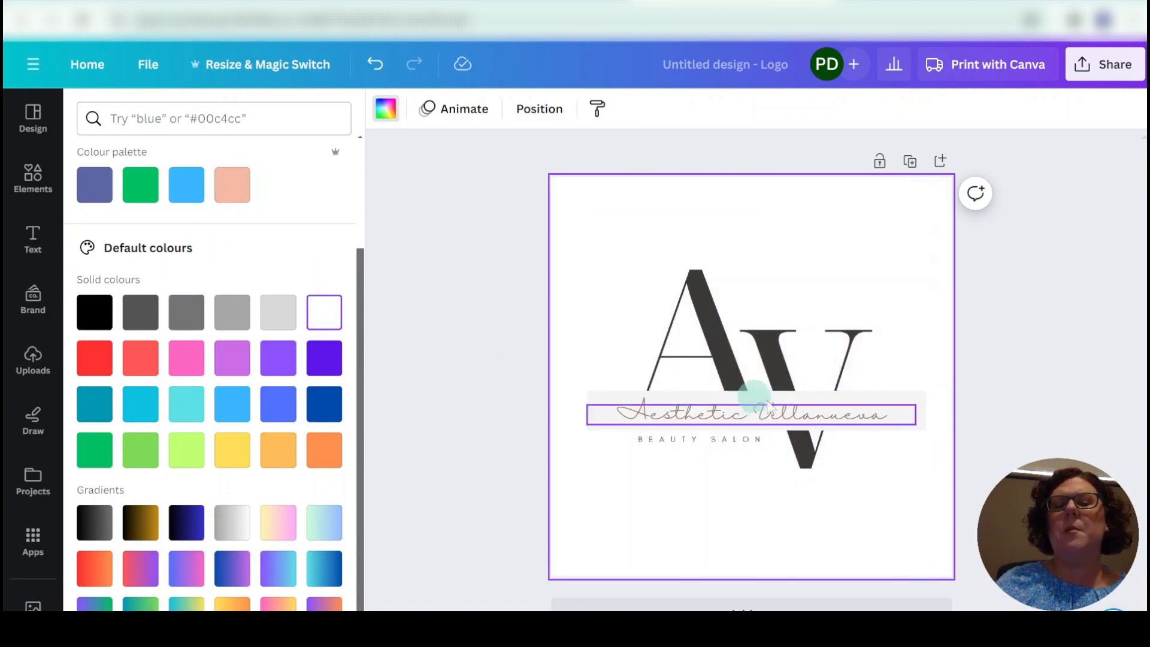
click(891, 493)
click(709, 318)
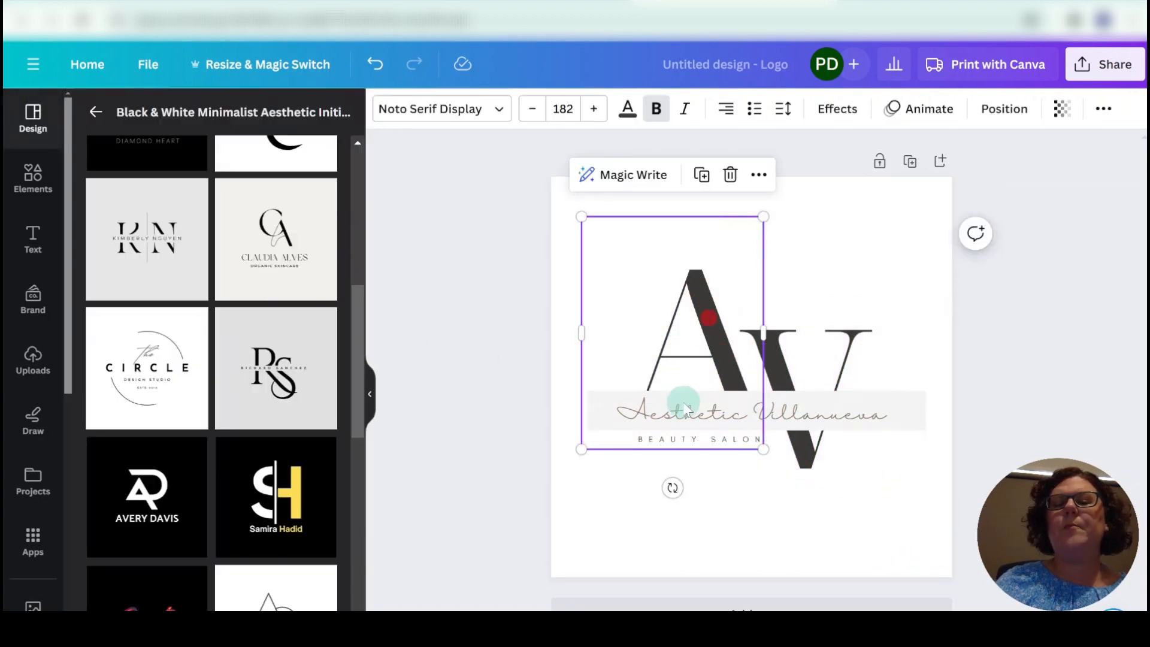
click(689, 316)
click(791, 374)
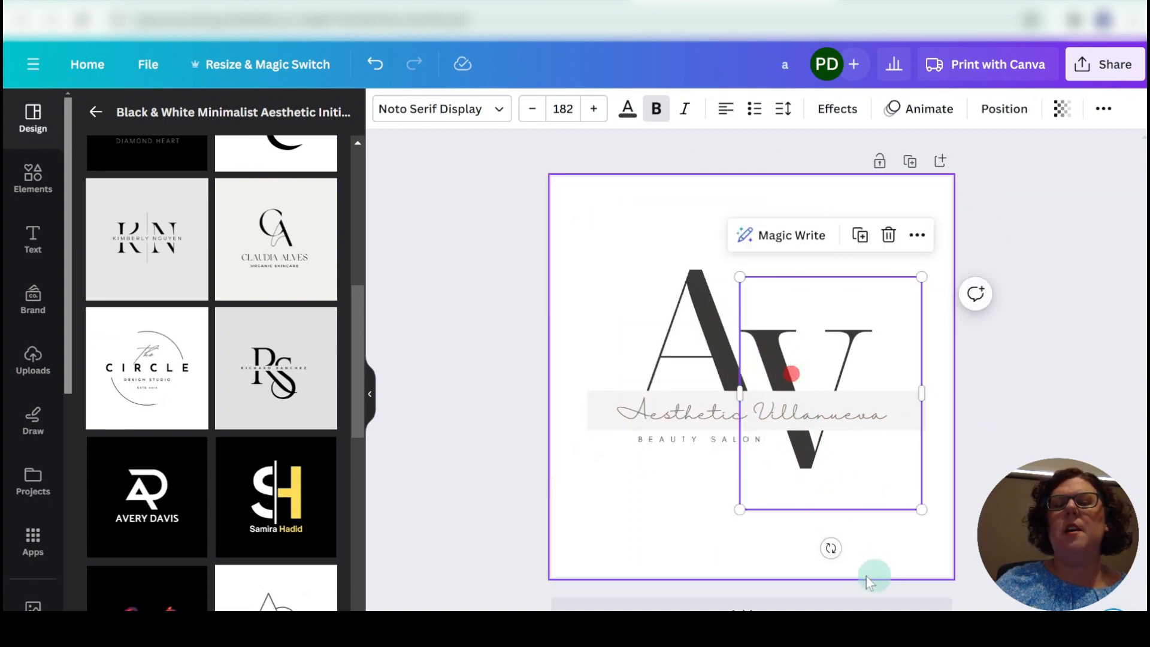
click(652, 526)
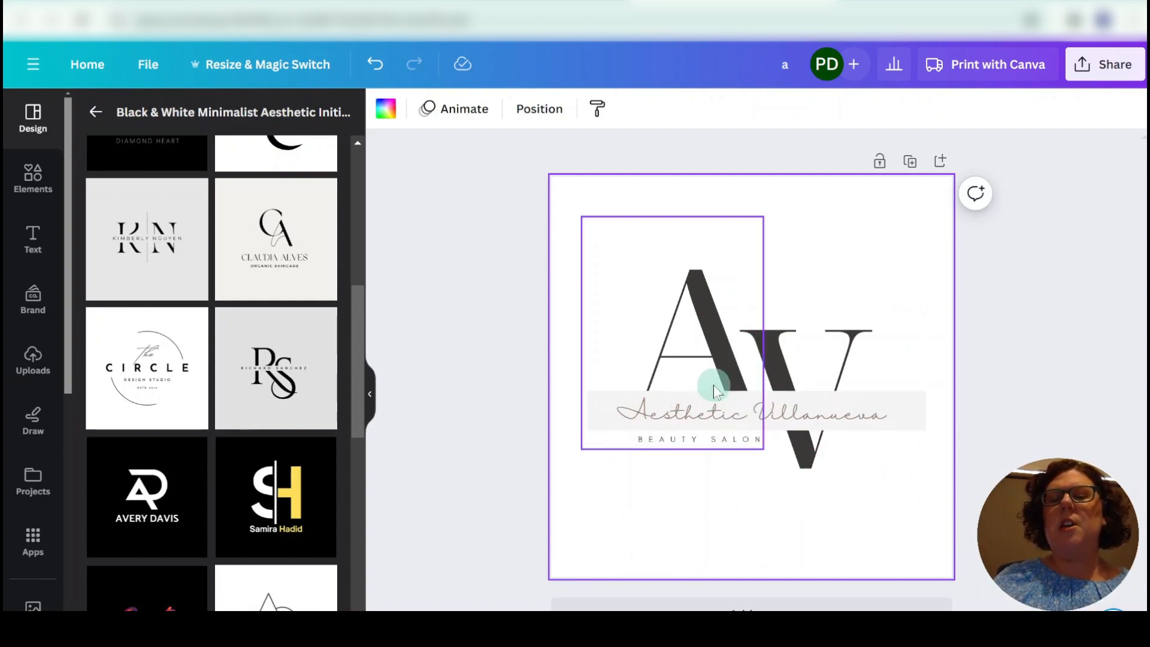
- Replace the script business name across the initials with "Irresistible Decor"
click(732, 418)
click(770, 412)
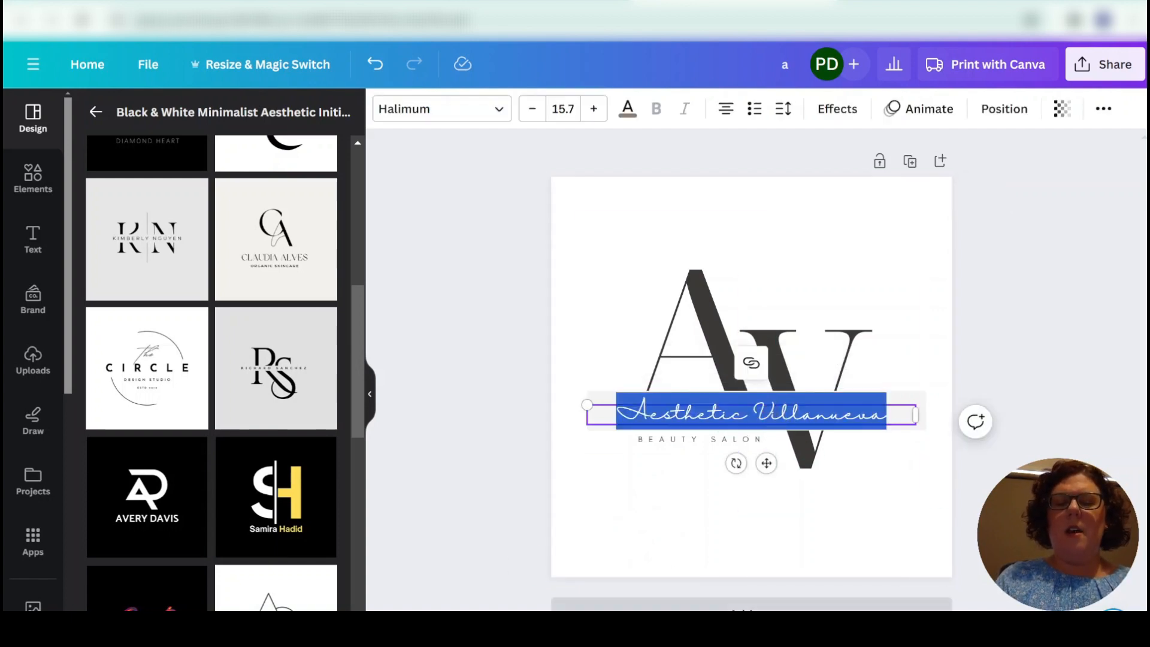
key(BackSpace)
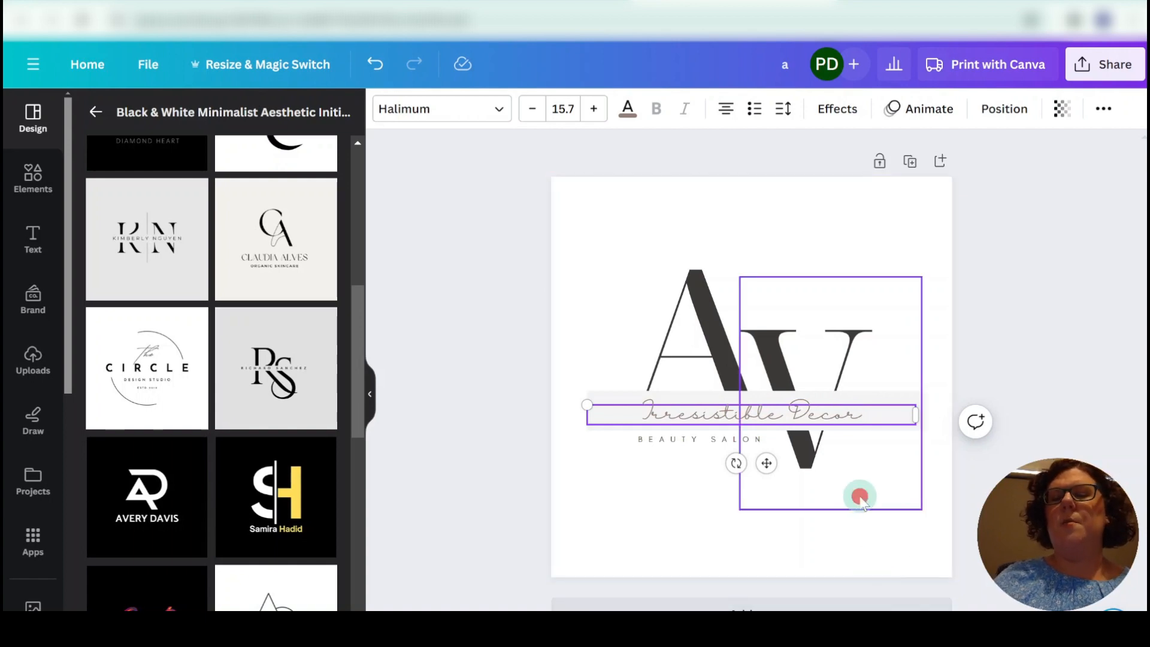
click(860, 496)
- Replace the first large initial of the logo with "I" and the second with "D"
click(677, 344)
double_click(694, 305)
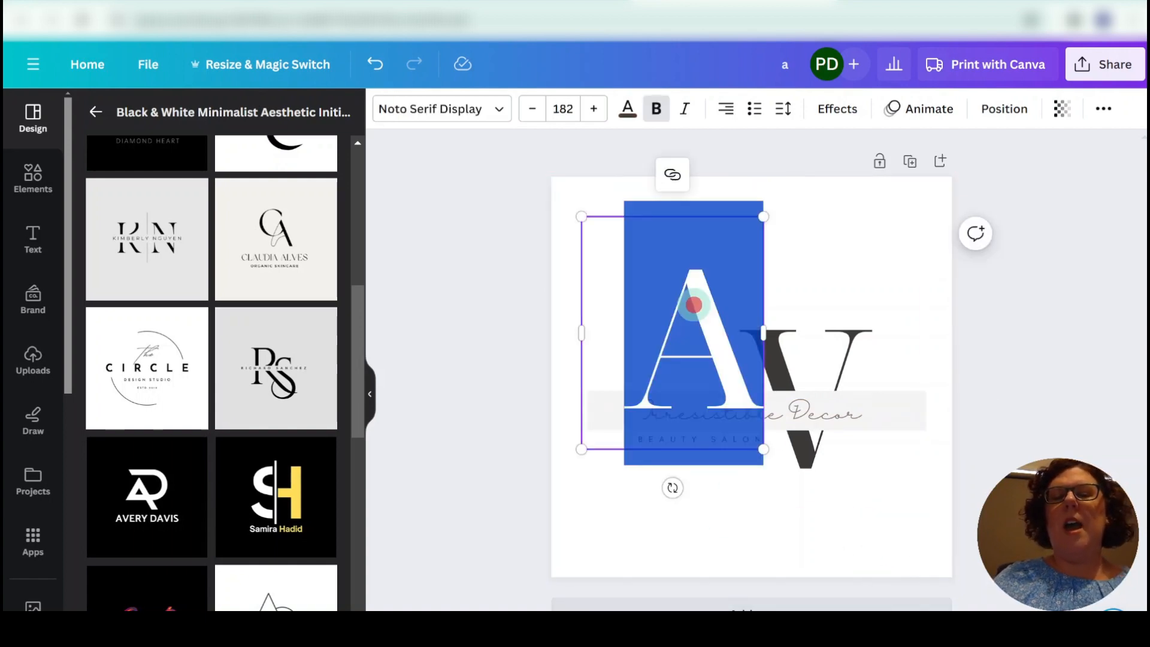
text(I)
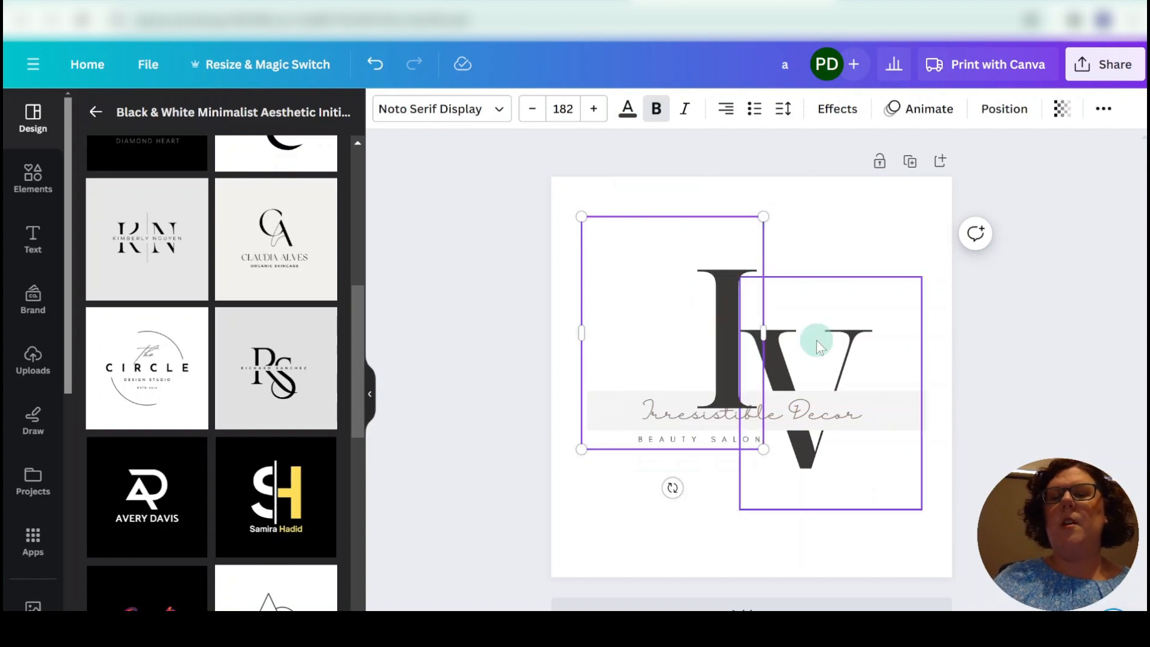
click(819, 336)
double_click(829, 351)
text(D)
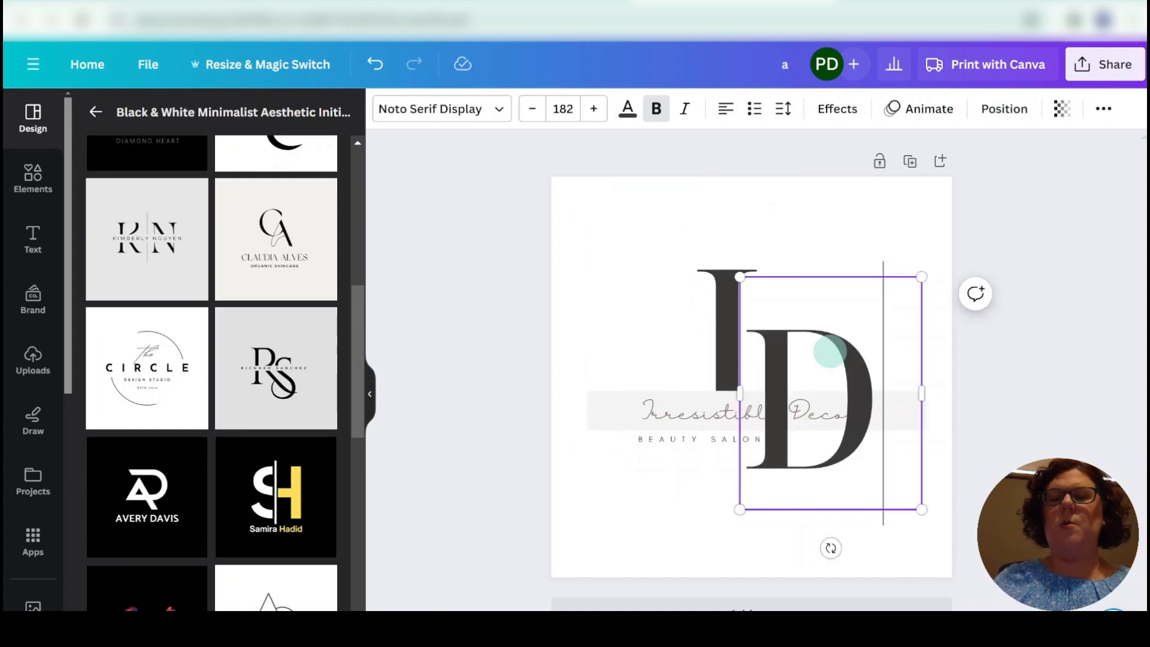
click(666, 513)
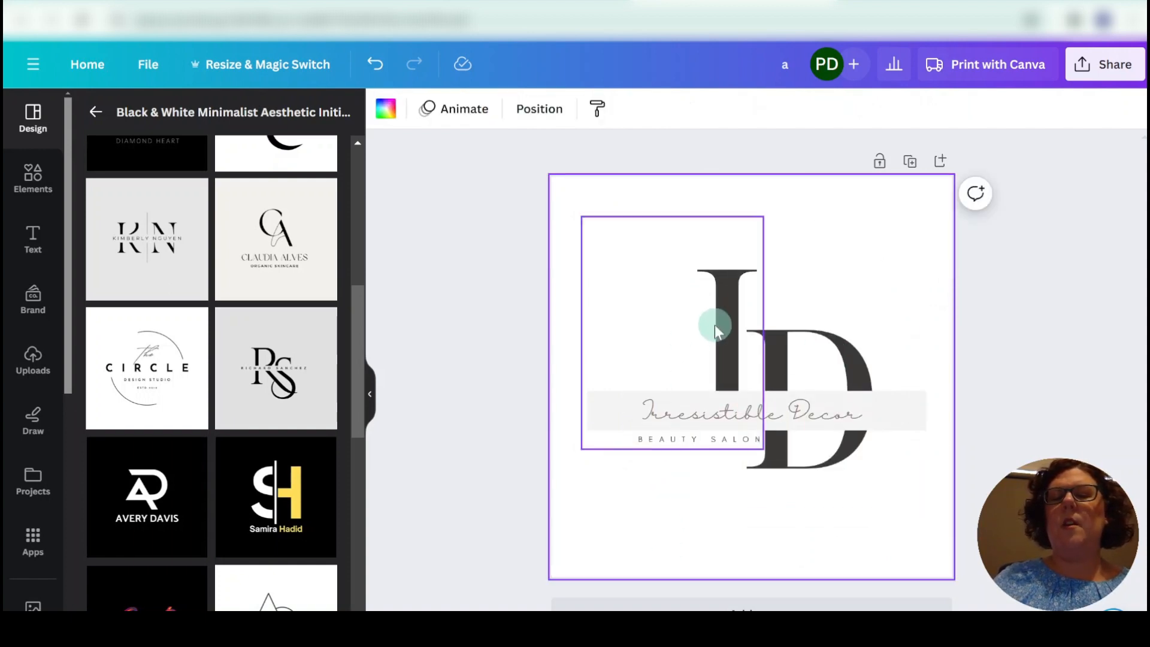
- Enlarge the initial I to font size 268 and place it just beside the D
drag(716, 329, 651, 311)
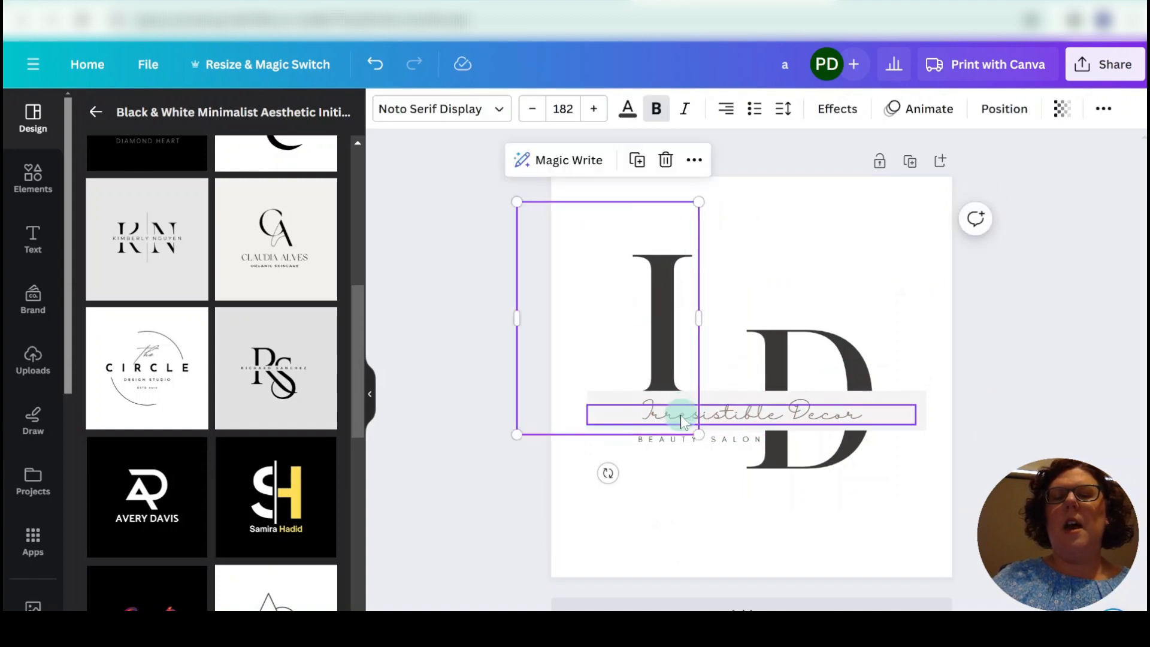
drag(697, 434, 784, 545)
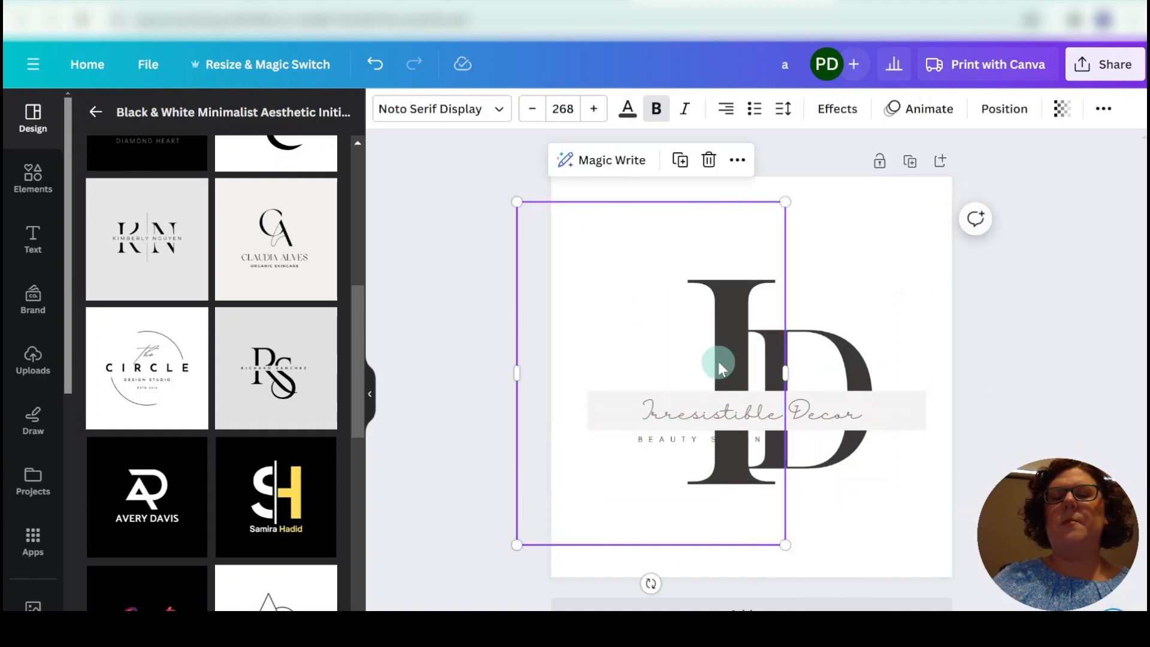
drag(719, 364, 673, 360)
- Enlarge the initial D to font size 238 and shift it lower and closer to the I so their serifs meet
click(804, 361)
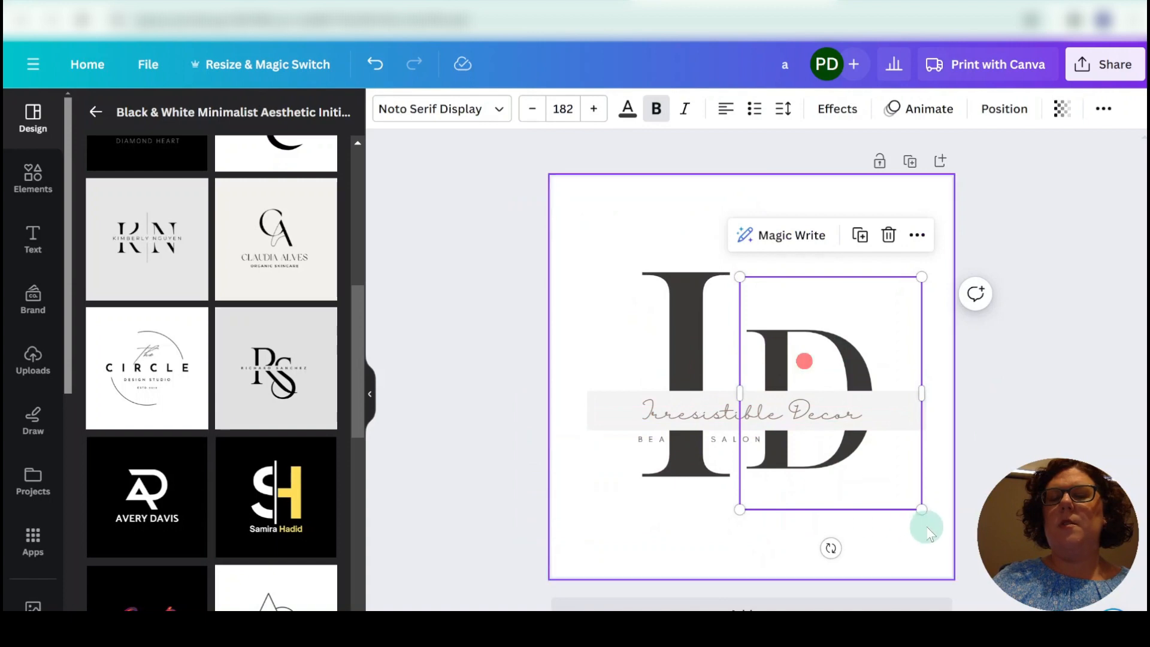
drag(921, 509, 975, 576)
drag(865, 516, 824, 532)
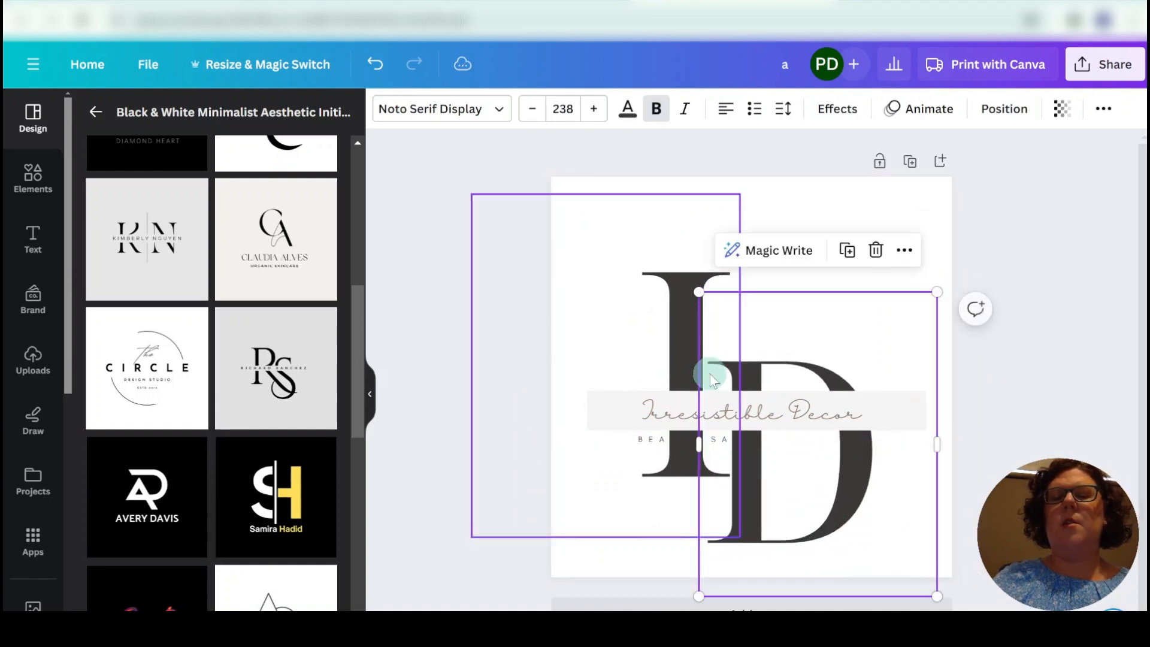
- Delete the small "BEAUTY SALON" tagline beneath the business name
click(615, 472)
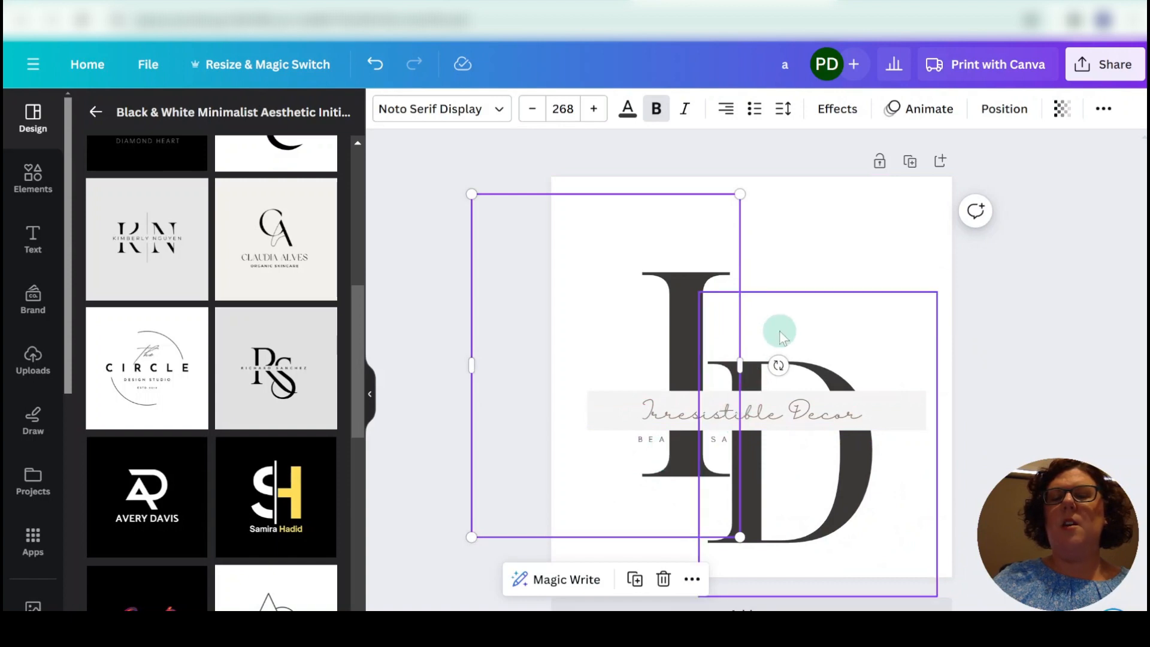
click(847, 236)
click(651, 442)
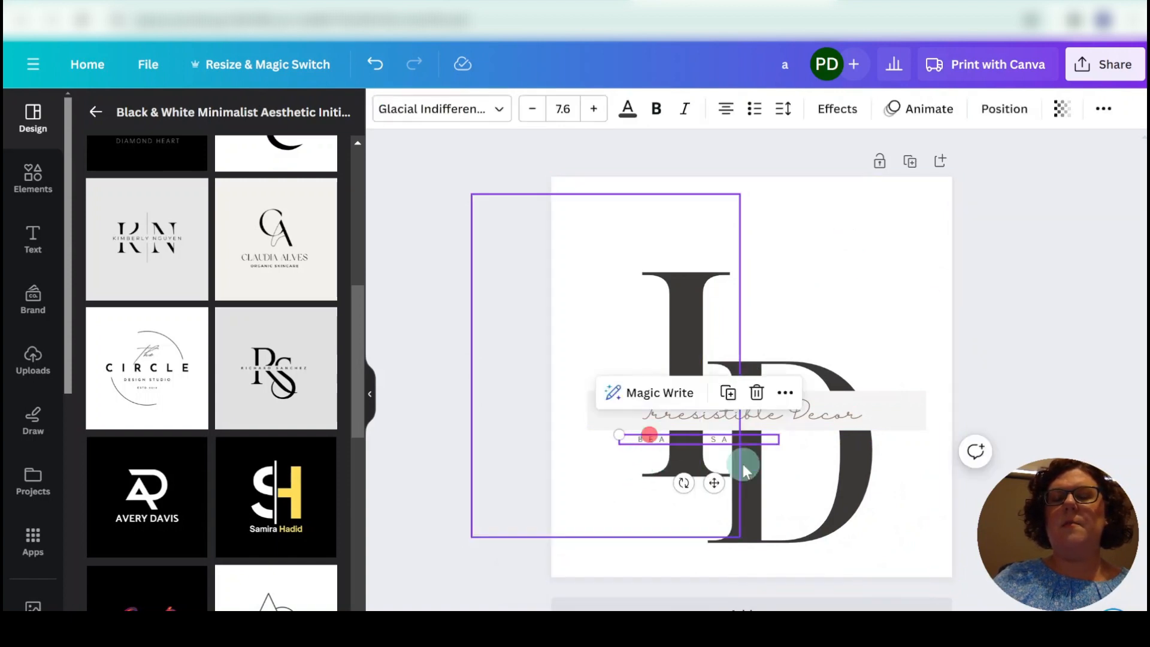
key(Delete)
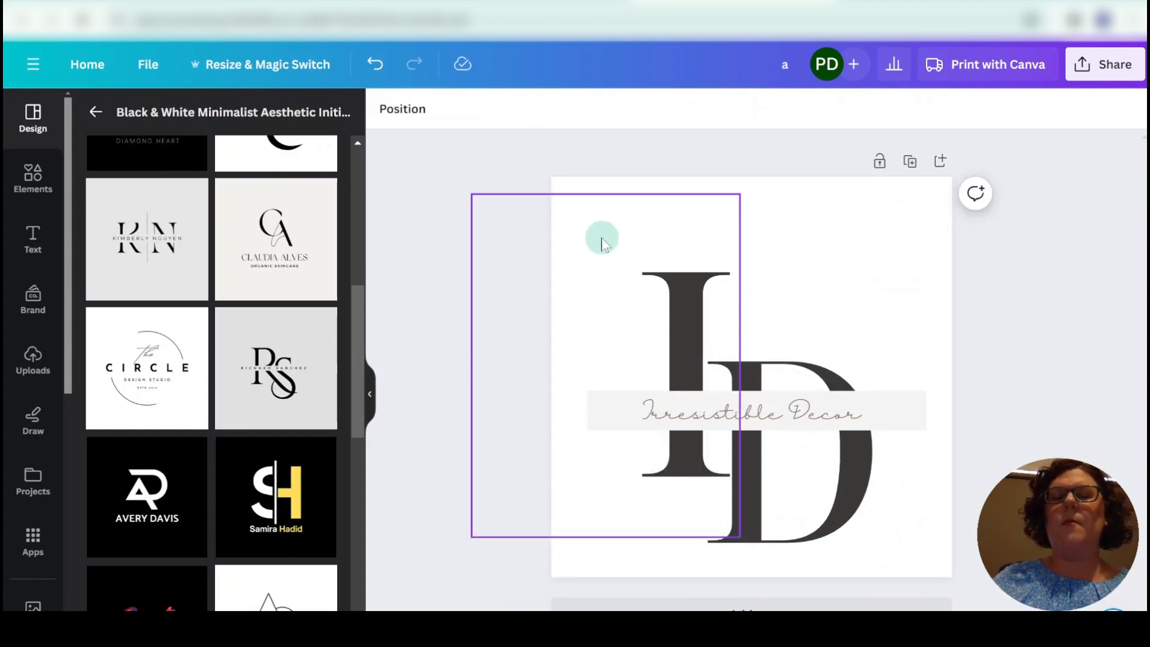
- Move the I slightly up and away from the D so the two initials sit staggered
drag(601, 239, 572, 213)
click(911, 279)
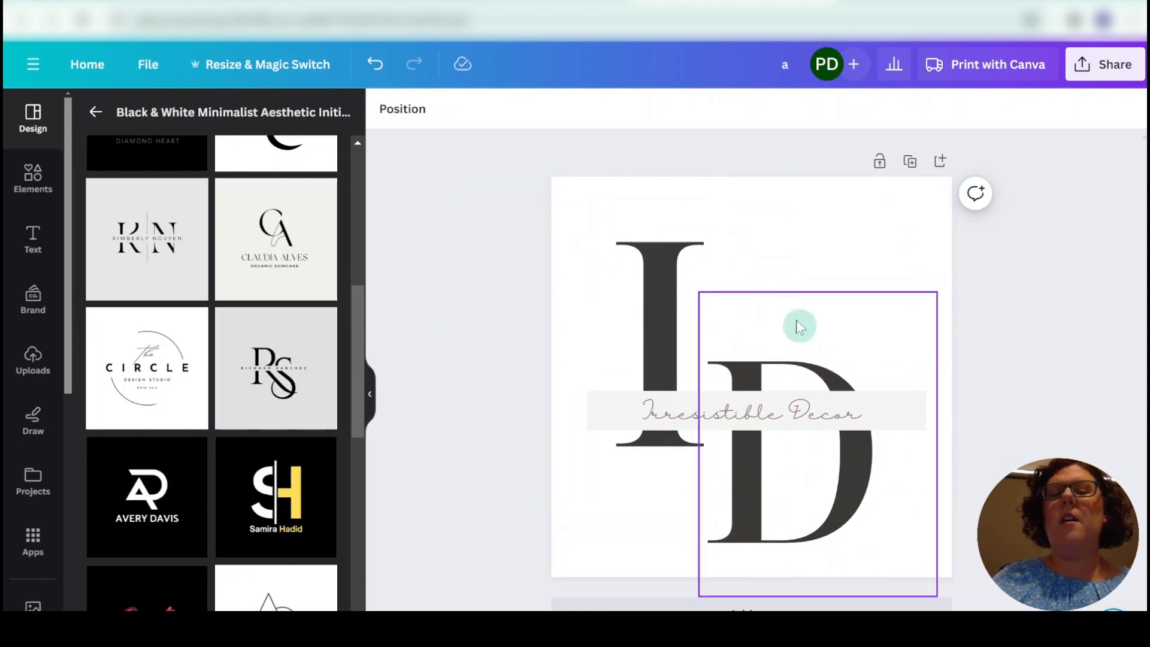
click(662, 308)
click(805, 369)
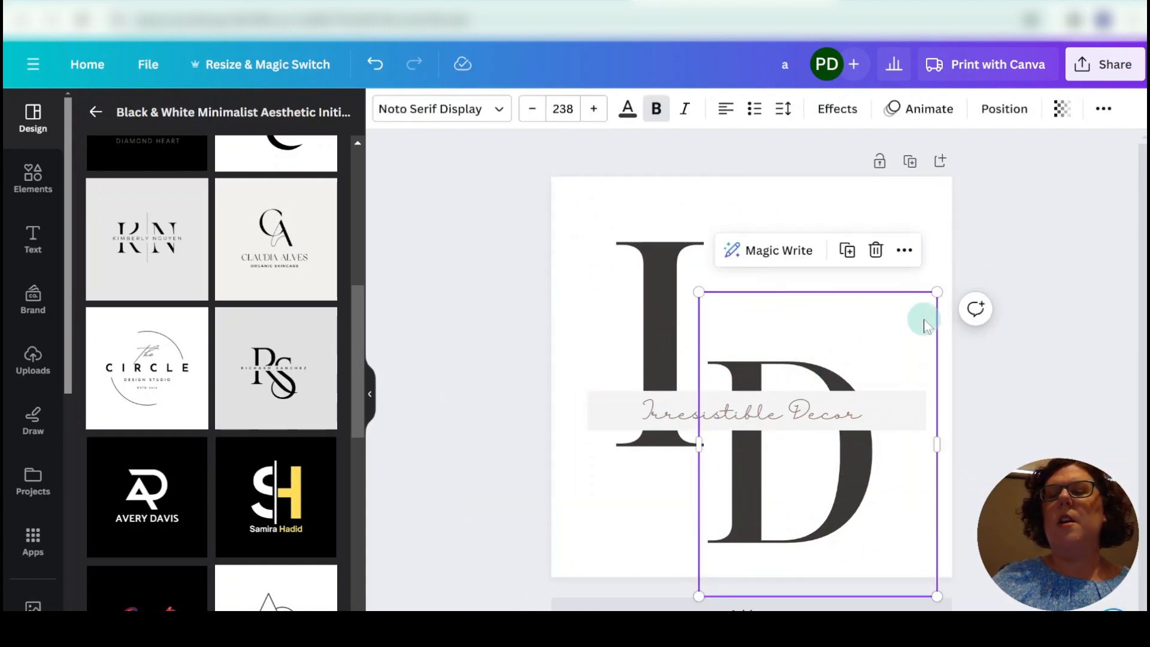
click(1071, 317)
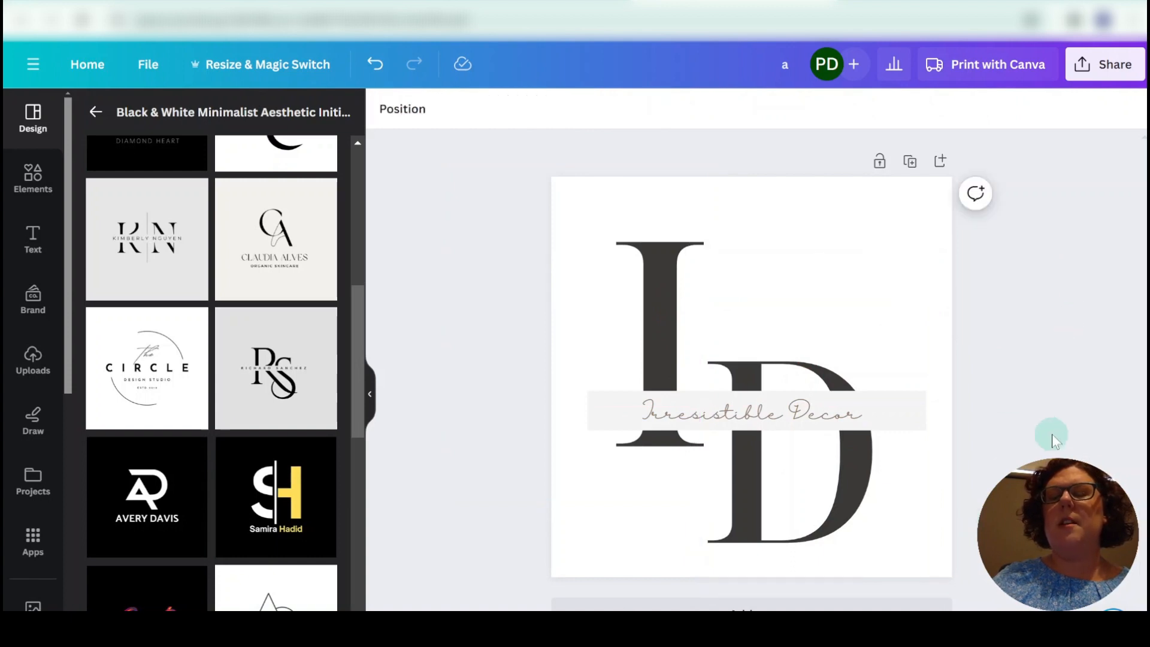
click(750, 336)
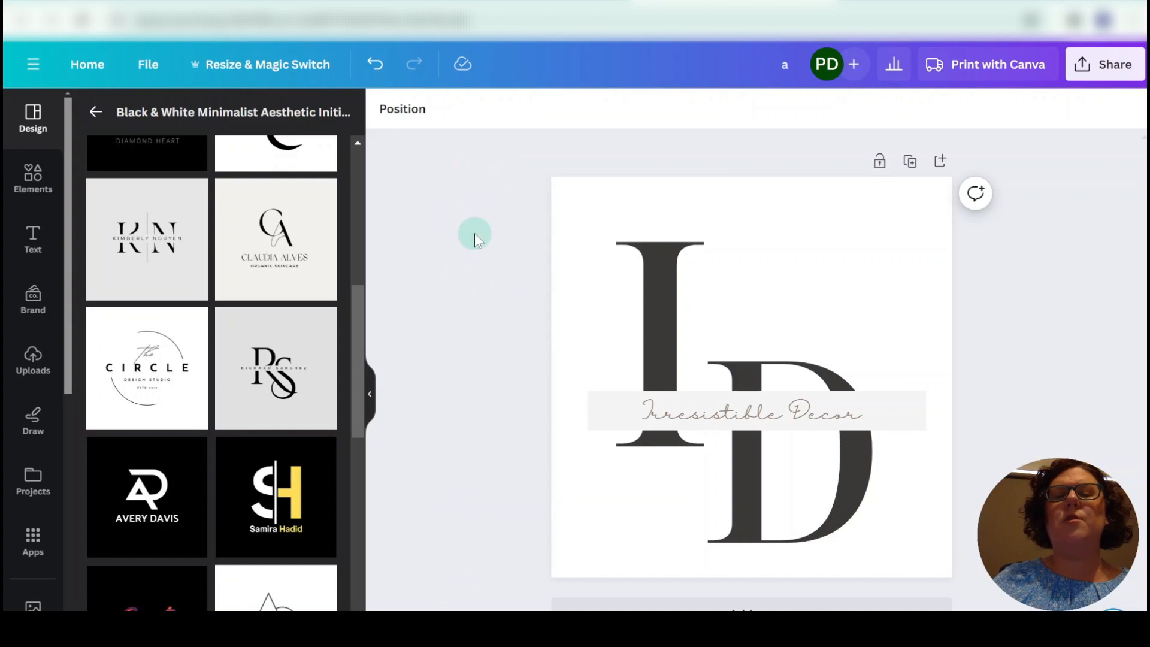
- Scale the whole logo down proportionally and reposition it near the centre of the page
drag(472, 167, 1025, 579)
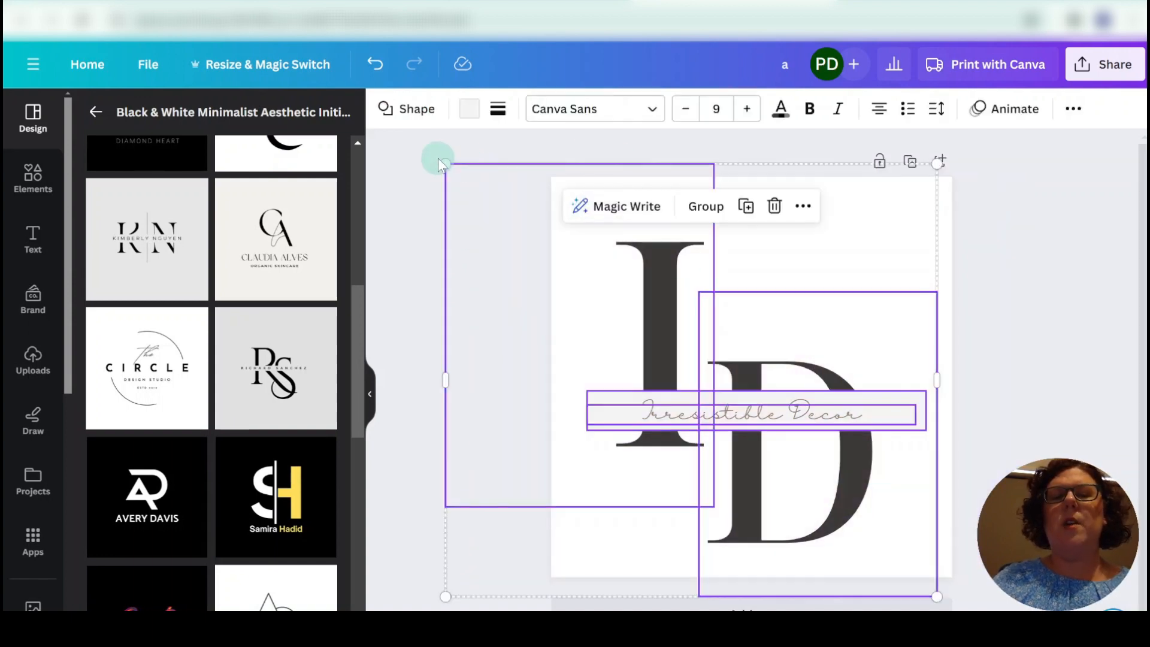
drag(446, 162, 527, 234)
drag(773, 420, 748, 355)
click(1095, 436)
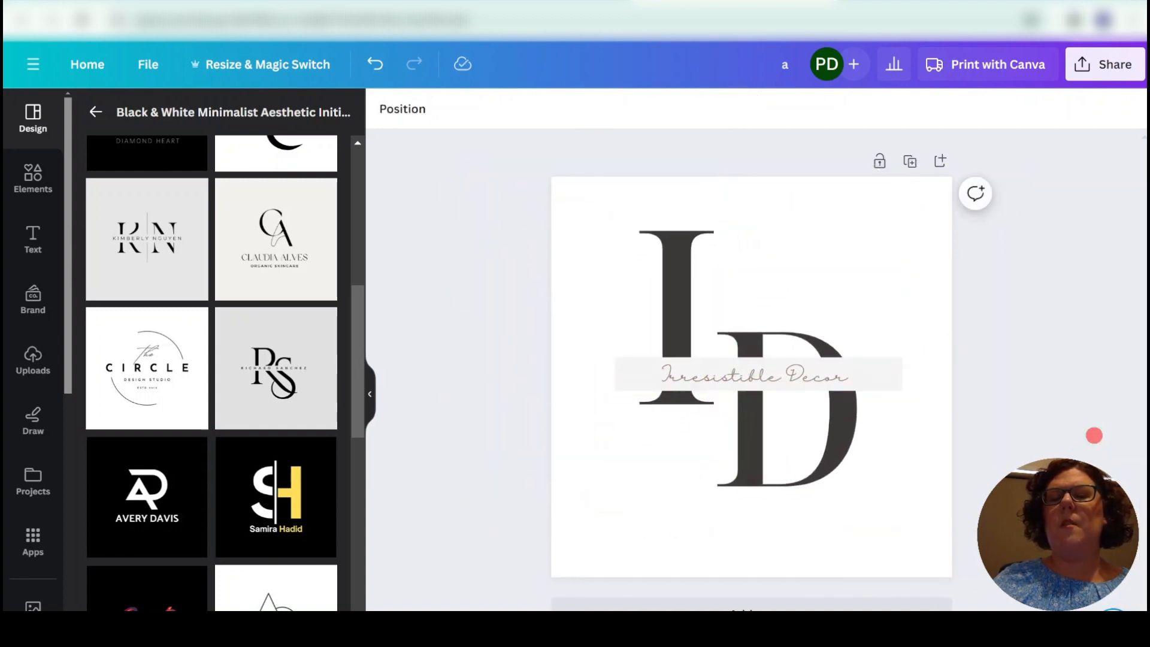
- Raise the D and enlarge it to about size 226, and lower the I and enlarge it to size 250
drag(828, 443, 828, 416)
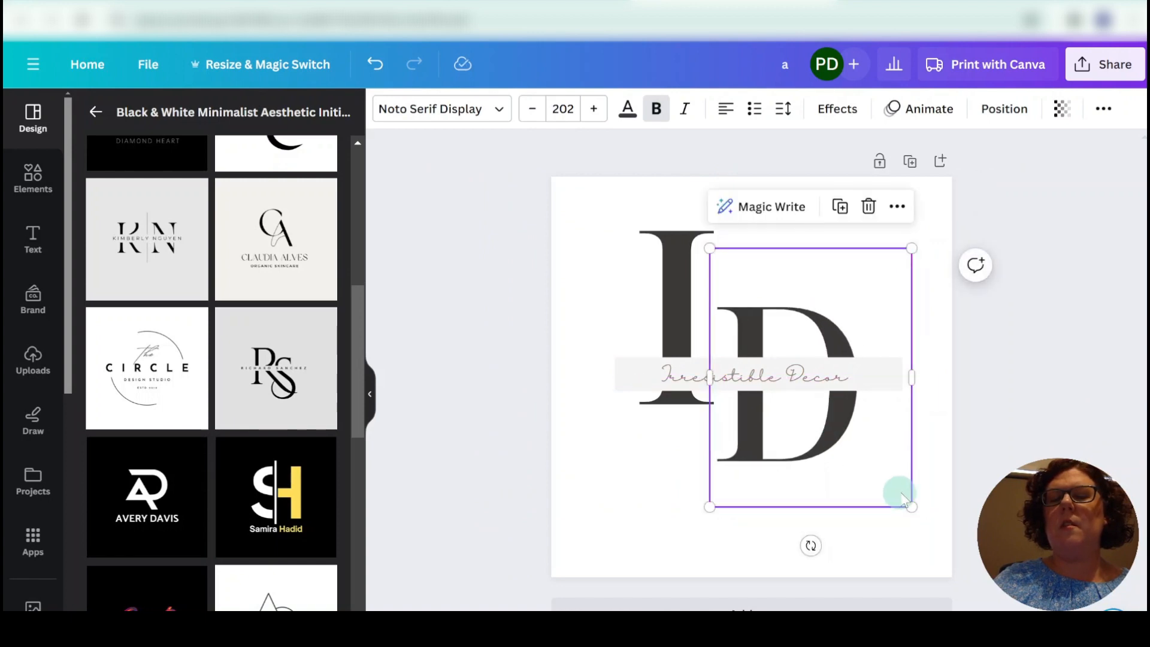
drag(911, 504, 935, 523)
drag(683, 322, 687, 342)
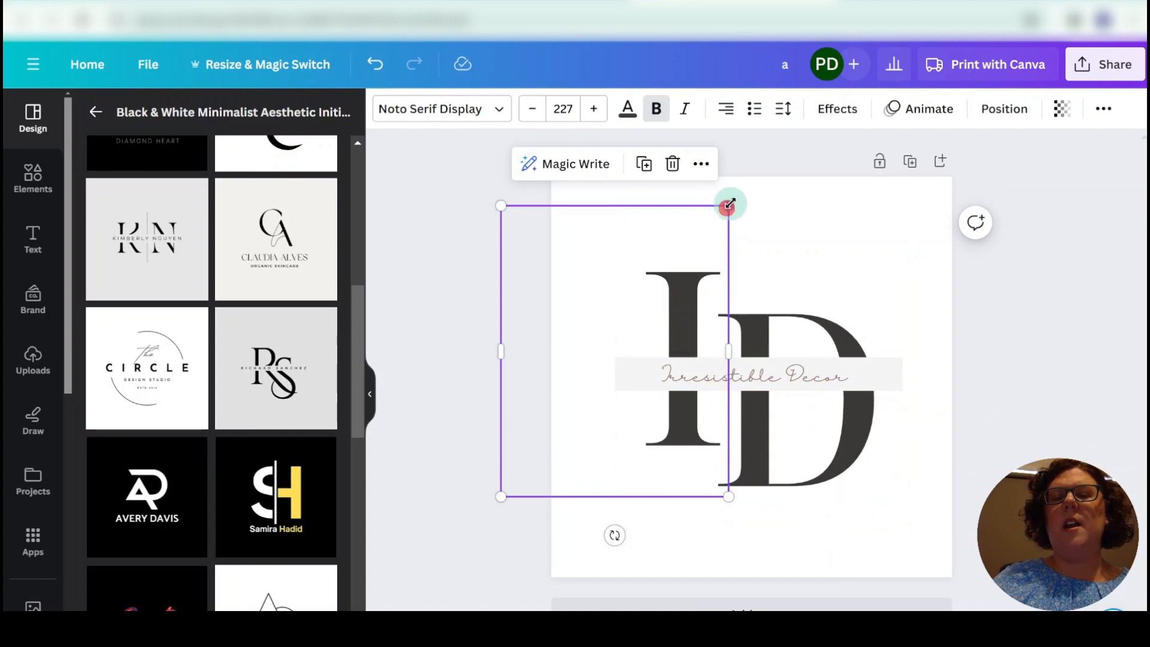
drag(729, 206, 749, 175)
drag(713, 257, 696, 259)
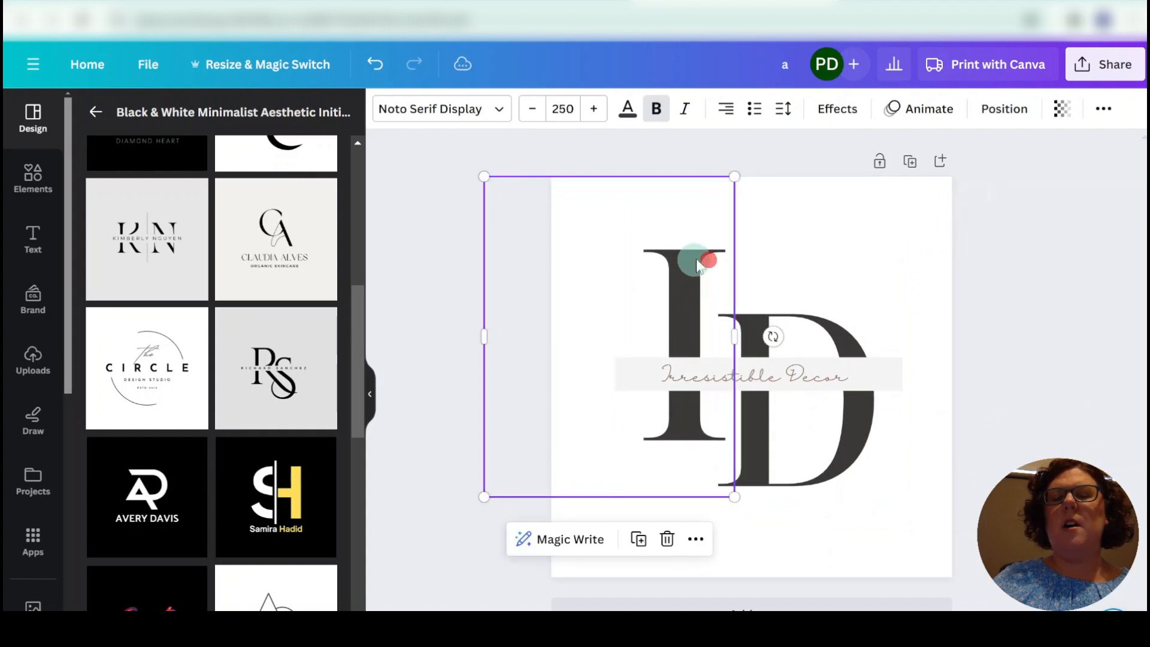
click(1020, 421)
- Narrow the "Irresistible Decor" text box, enlarge the text to size 18.5 and move it back over the grey band
click(820, 377)
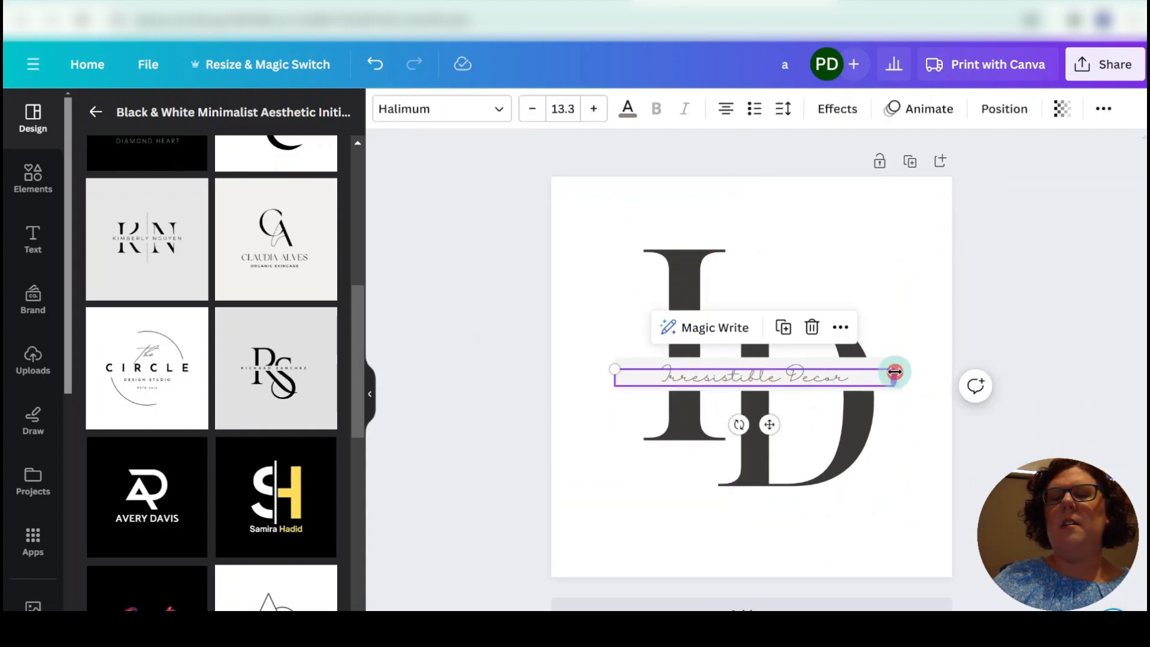
drag(895, 373, 814, 373)
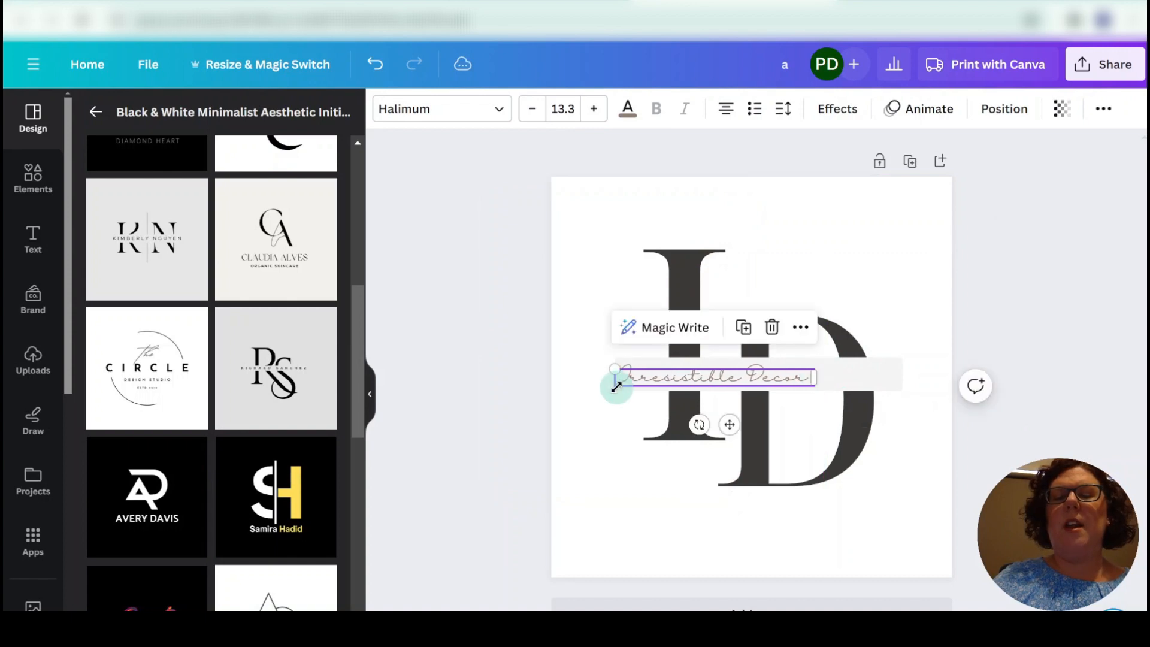
drag(616, 386, 547, 321)
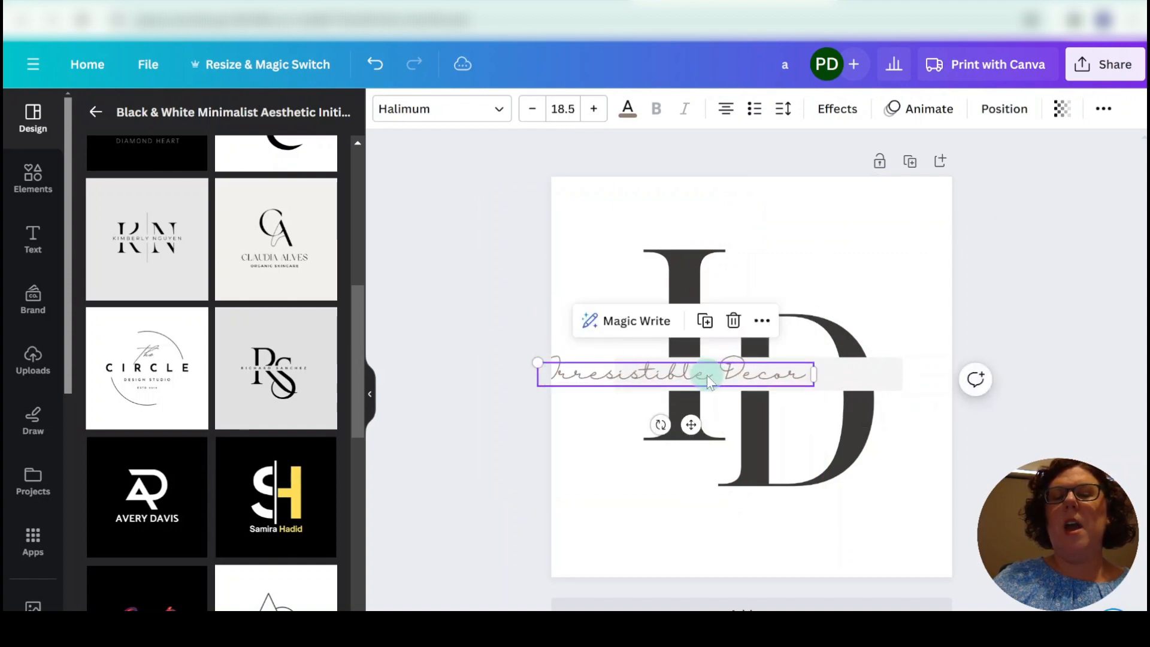
drag(708, 380, 782, 376)
click(1057, 426)
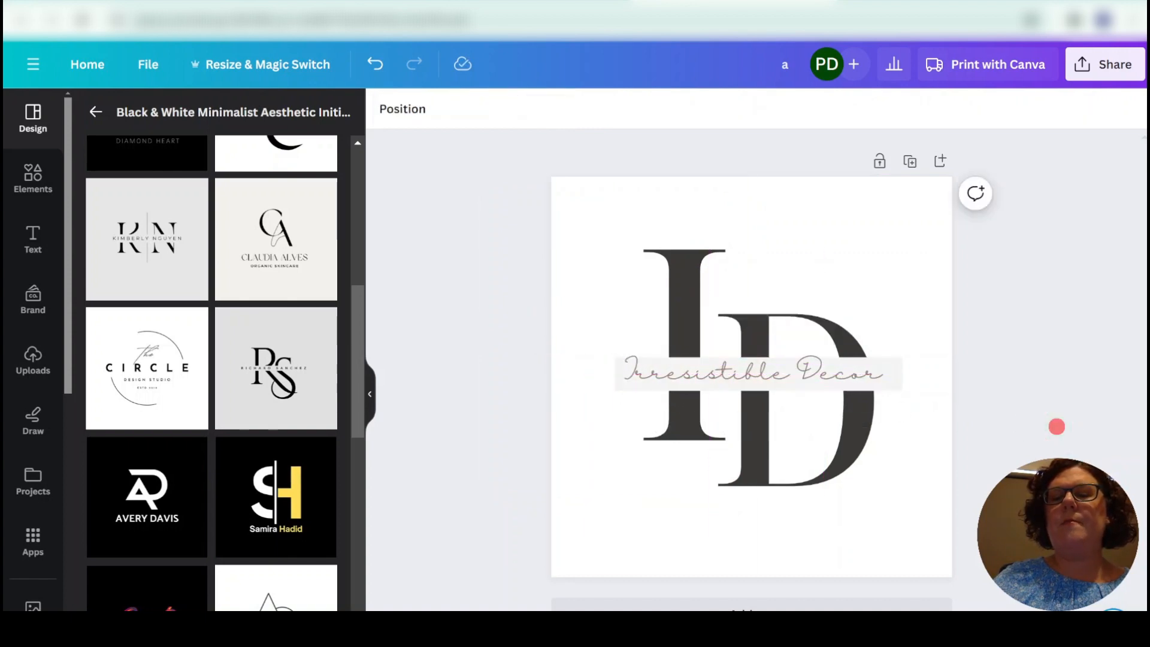
- Enlarge the grey band behind the business name and shift it slightly lower across the initials
click(806, 403)
click(638, 387)
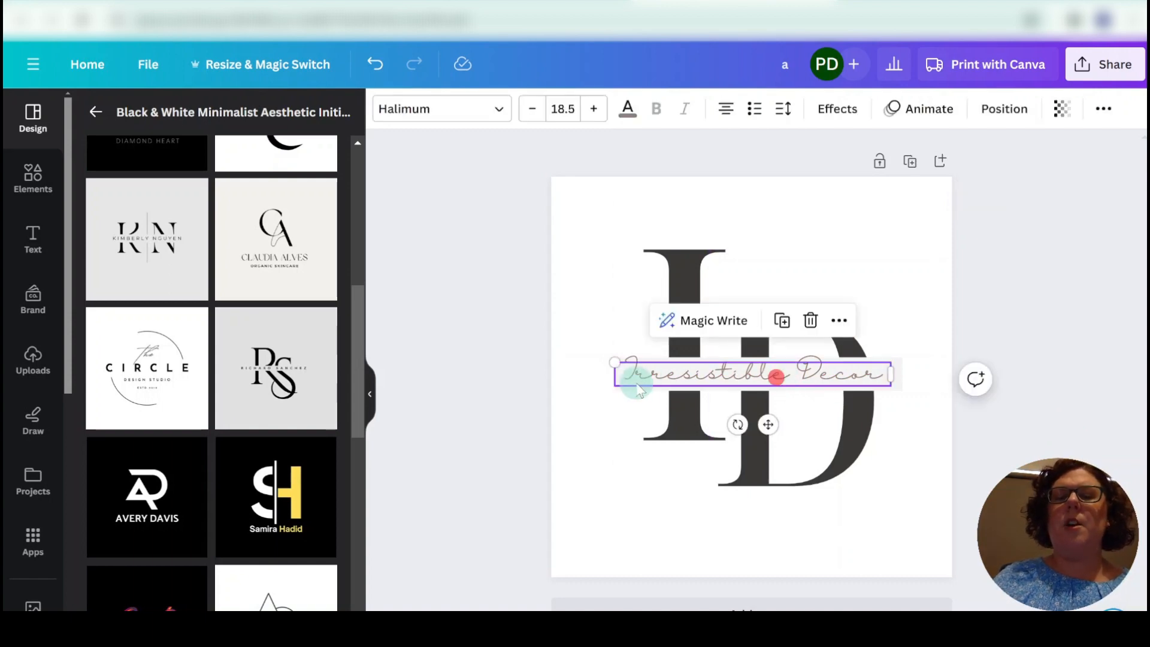
click(891, 436)
click(897, 381)
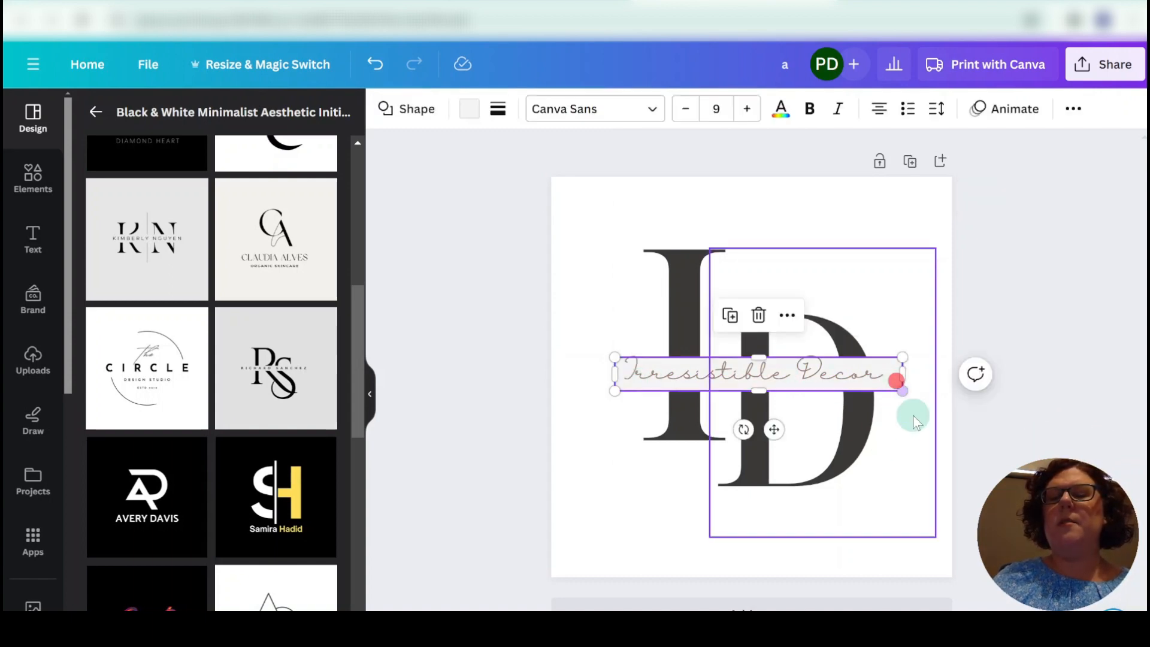
drag(903, 357, 936, 349)
drag(919, 388, 845, 394)
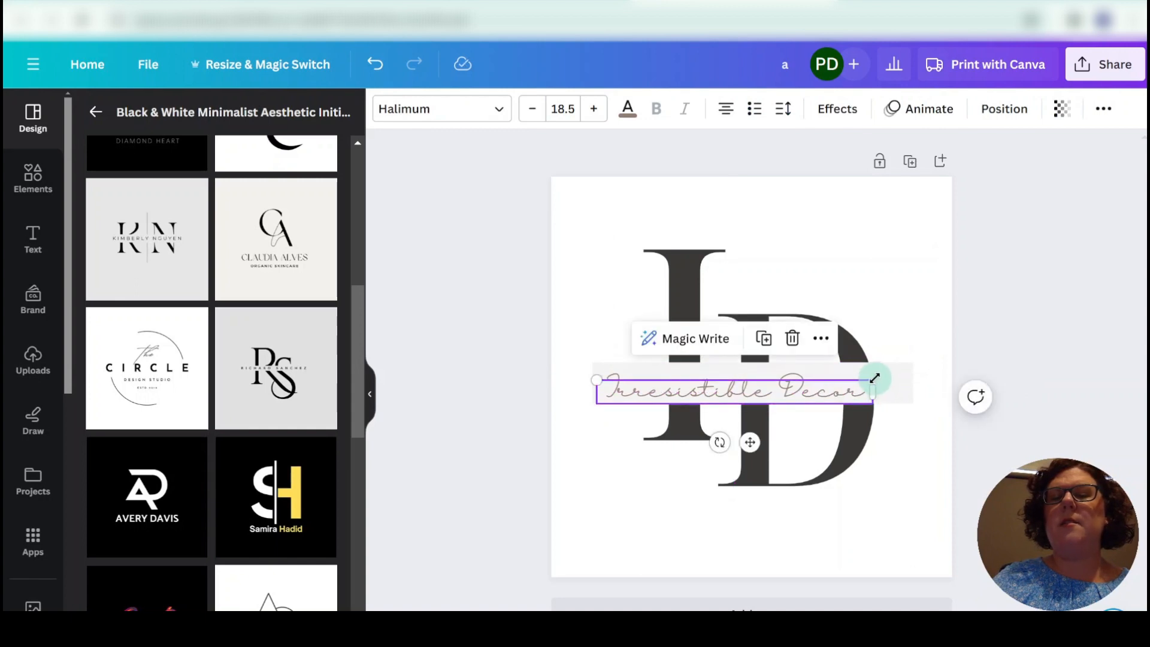
- Enlarge the "Irresistible Decor" text to size 22 and centre it across the grey band
drag(598, 378, 546, 339)
drag(694, 390, 742, 385)
click(1047, 461)
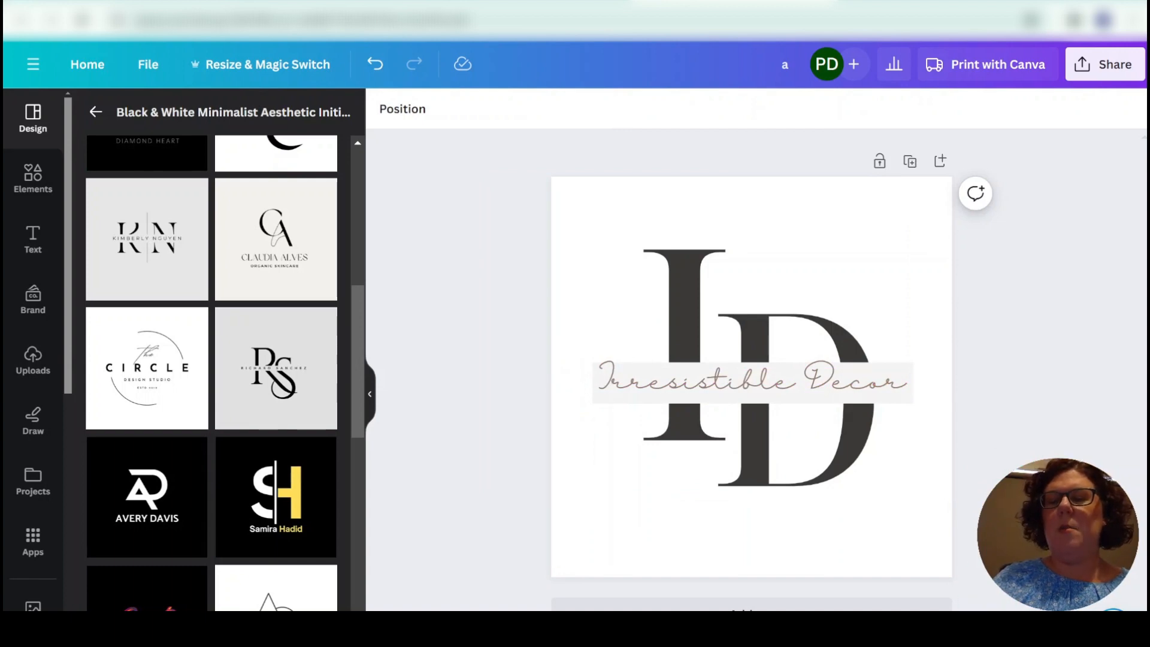
- Check the logo at a small scale and nudge the business name slightly lower within the grey band
scroll(751, 377, down, 5)
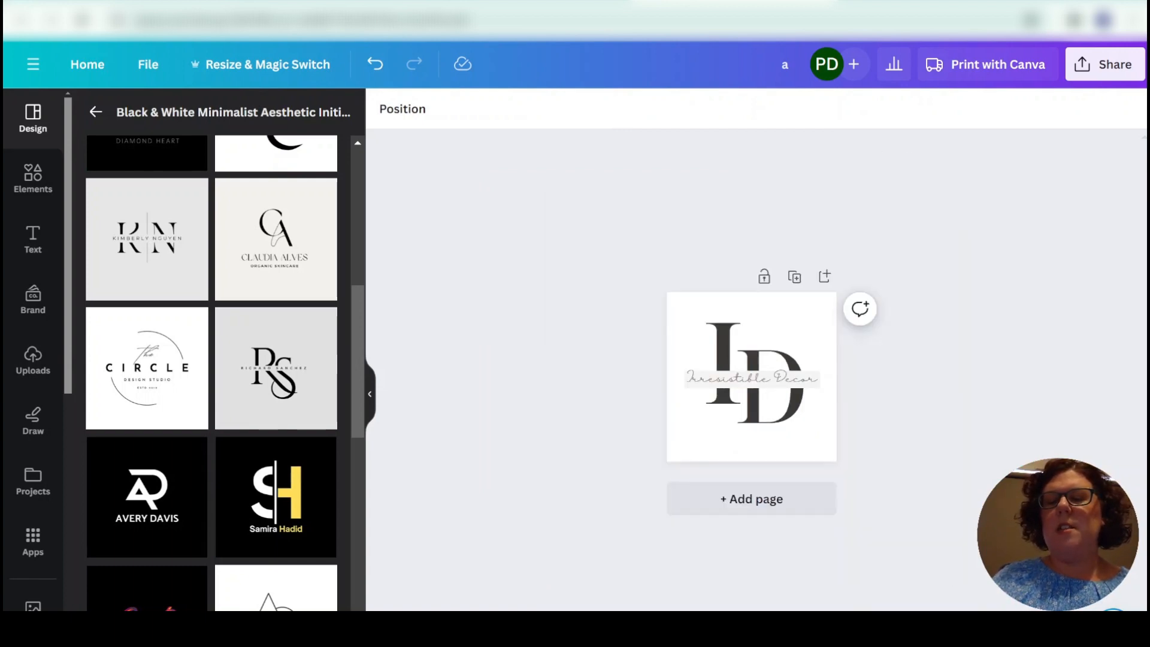
scroll(751, 377, up, 5)
click(611, 390)
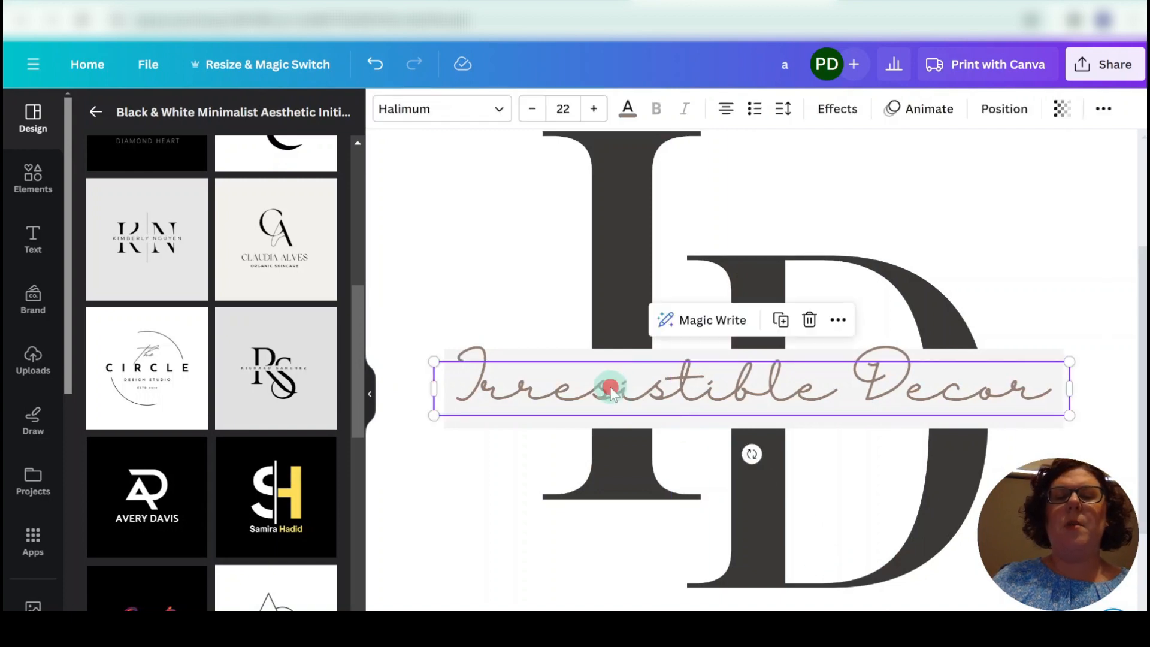
drag(611, 389, 611, 397)
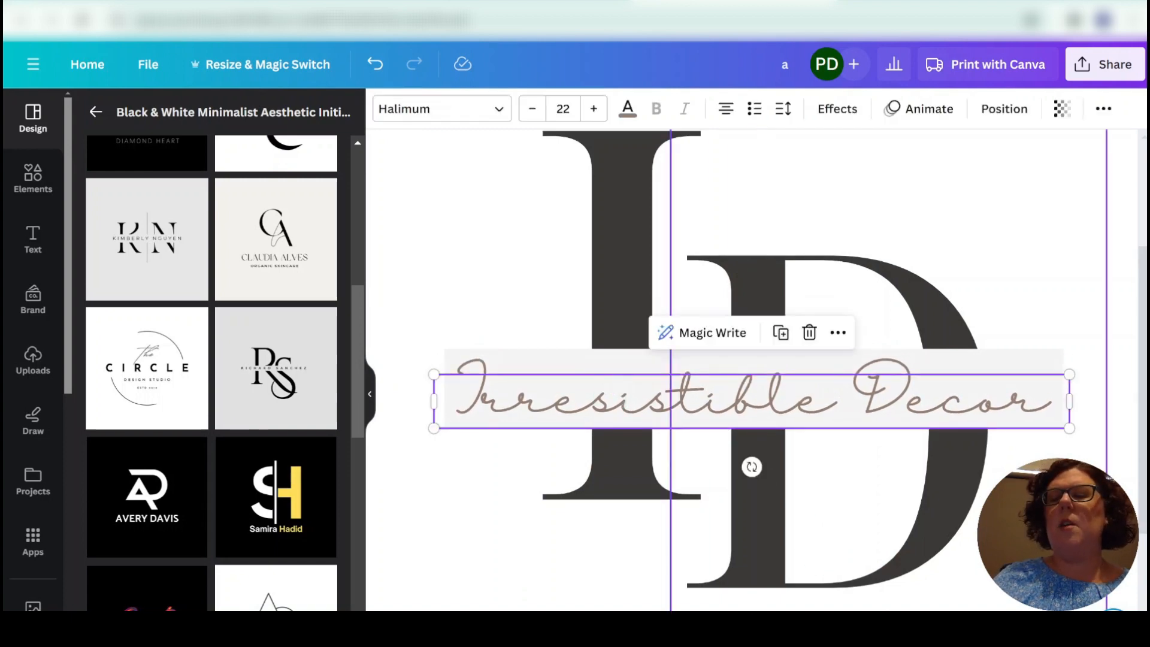
click(1006, 498)
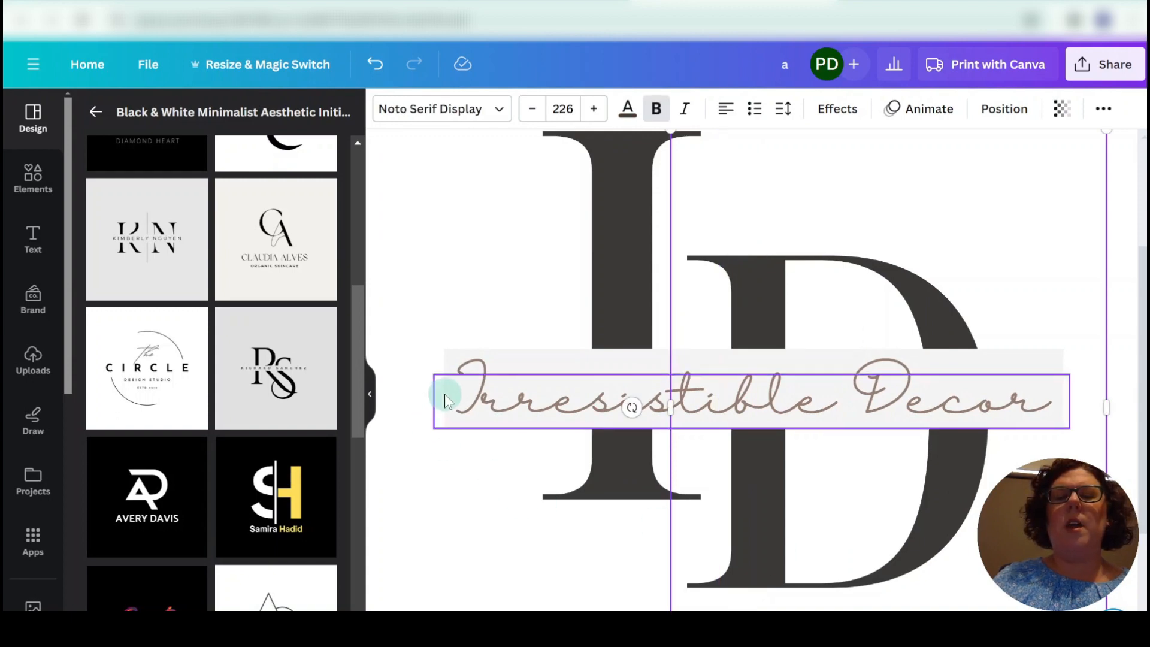
- Recolour the whole "Irresistible Decor" text black and view the full logo
click(524, 395)
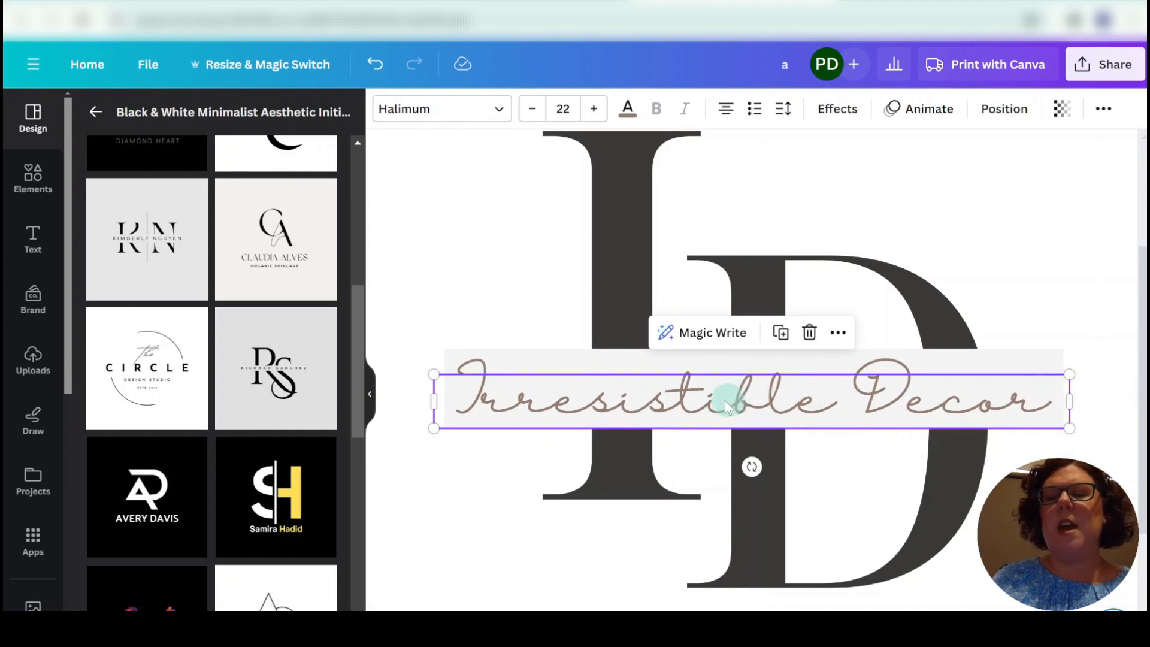
click(688, 390)
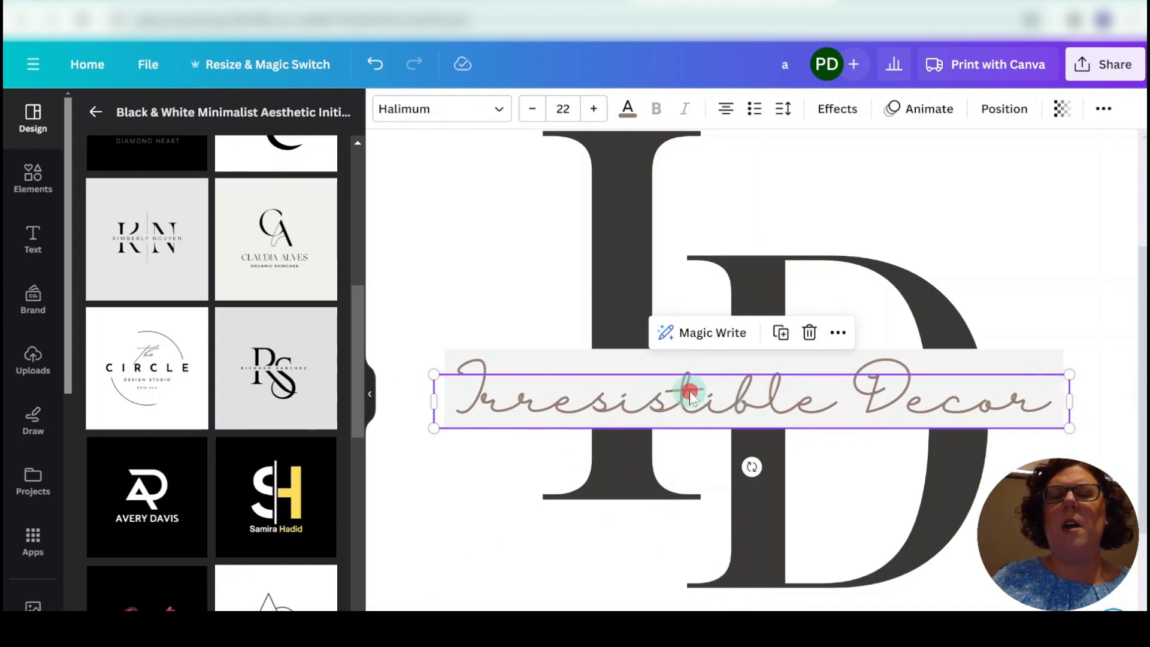
double_click(698, 398)
click(796, 406)
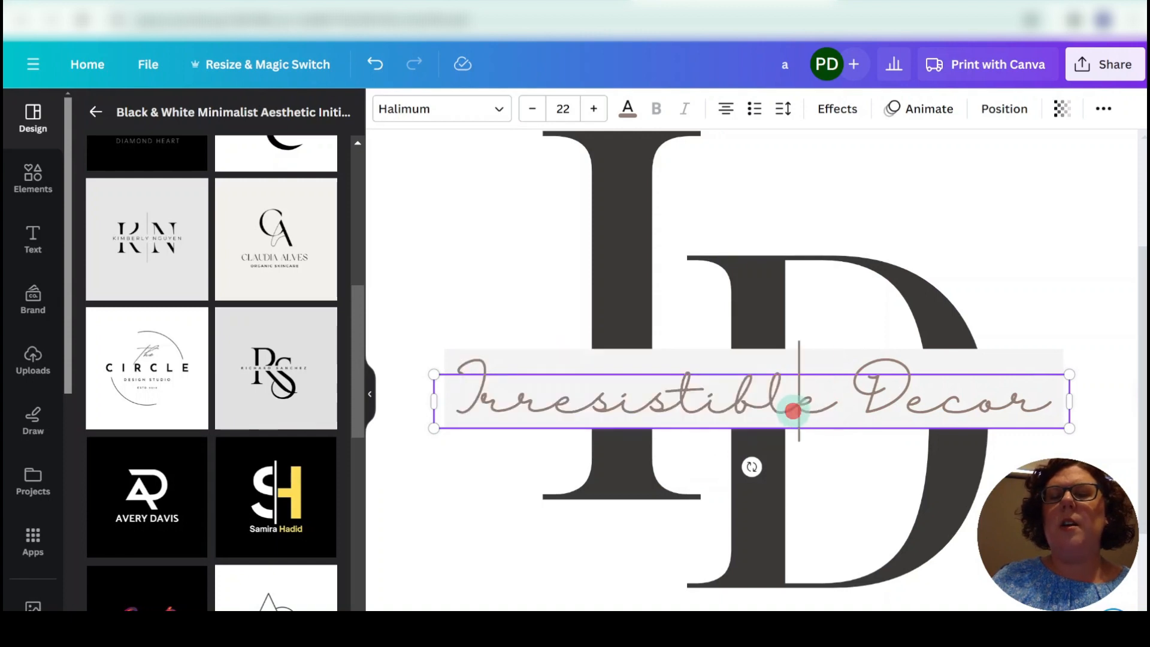
key(ctrl+a)
click(628, 109)
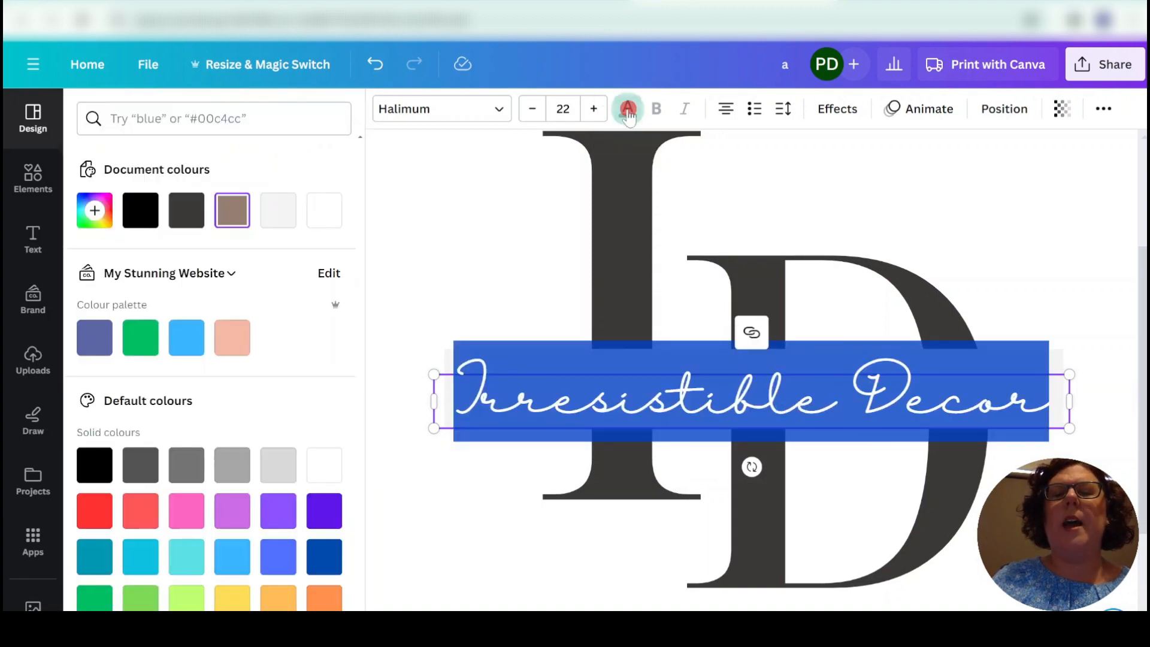
click(142, 215)
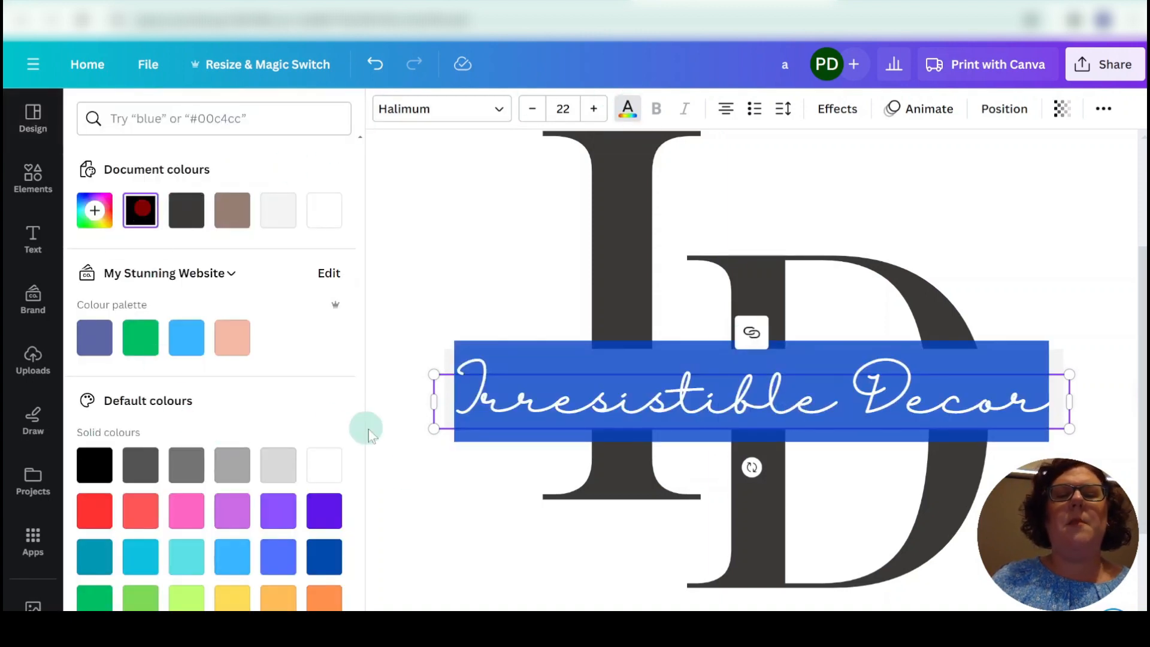
click(437, 498)
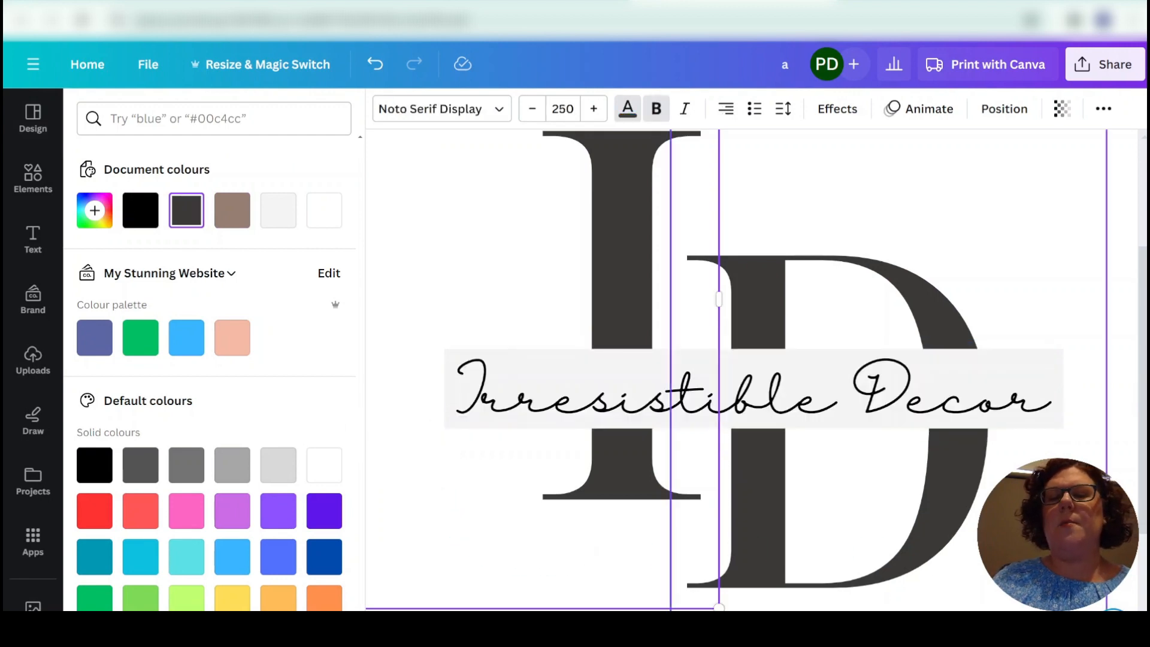
key(ctrl+alt+0)
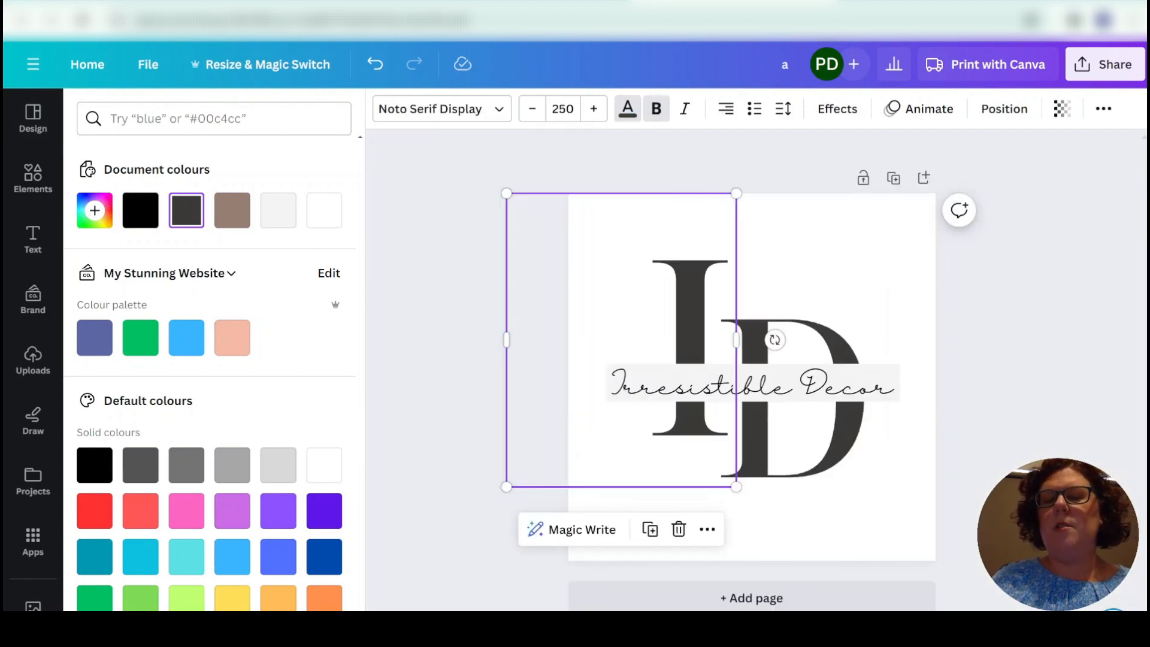
- Move the initial D slightly higher and the initial I slightly lower so the letters sit more evenly around the business name
click(1017, 456)
click(832, 488)
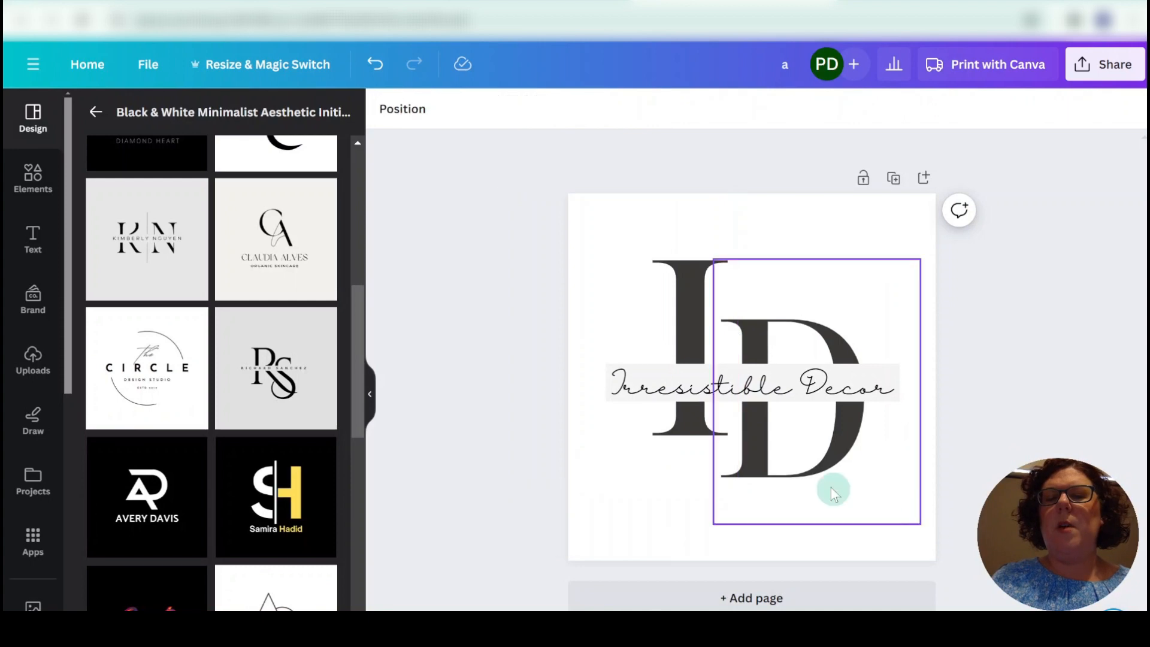
drag(811, 476, 816, 468)
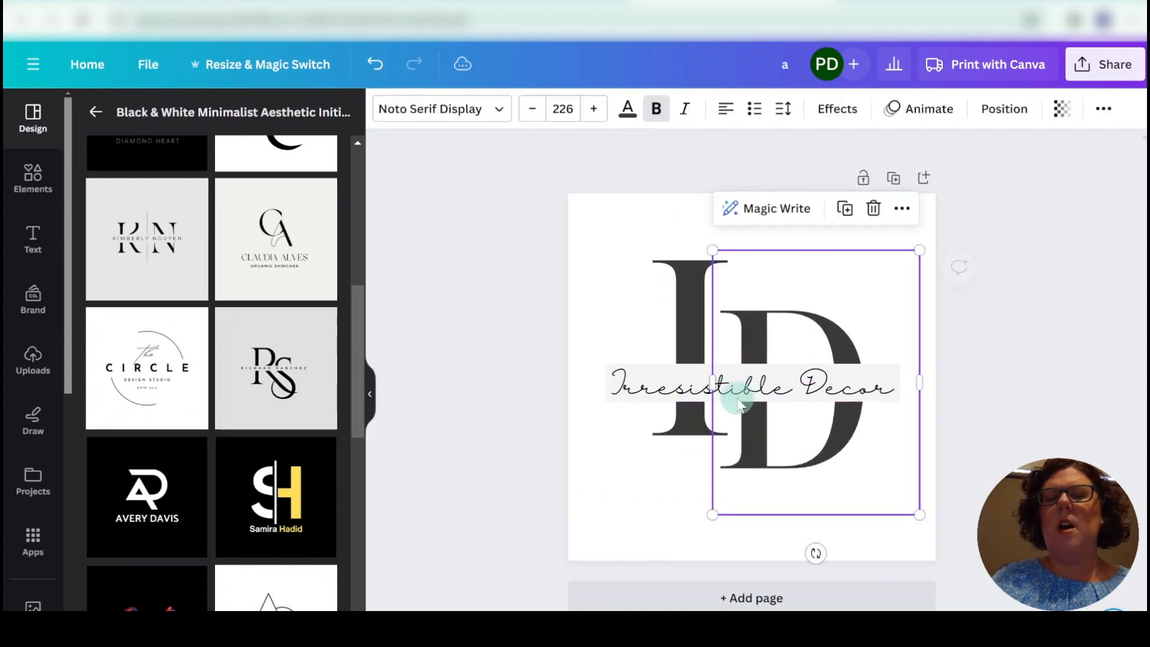
click(681, 283)
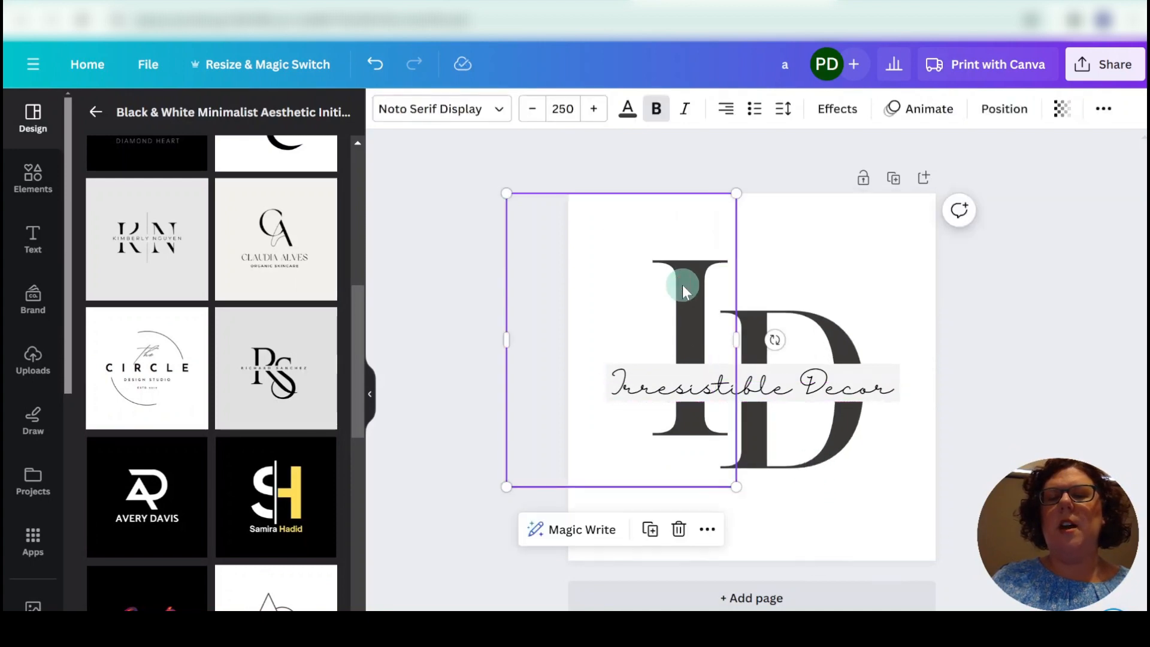
drag(682, 285, 696, 289)
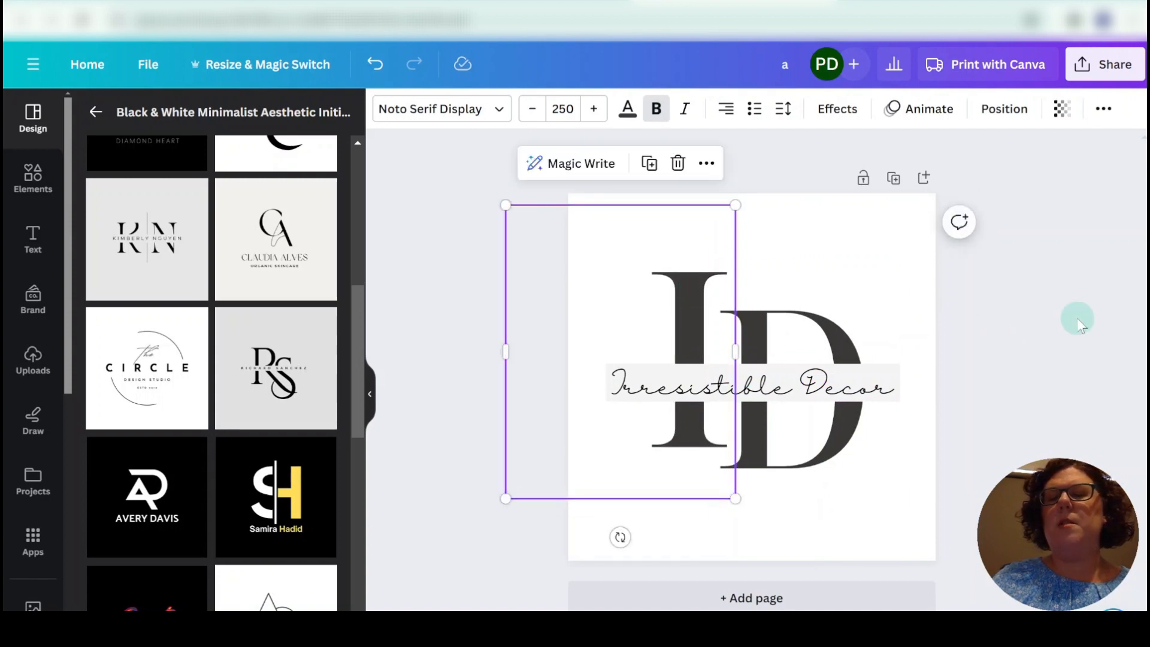
click(1083, 318)
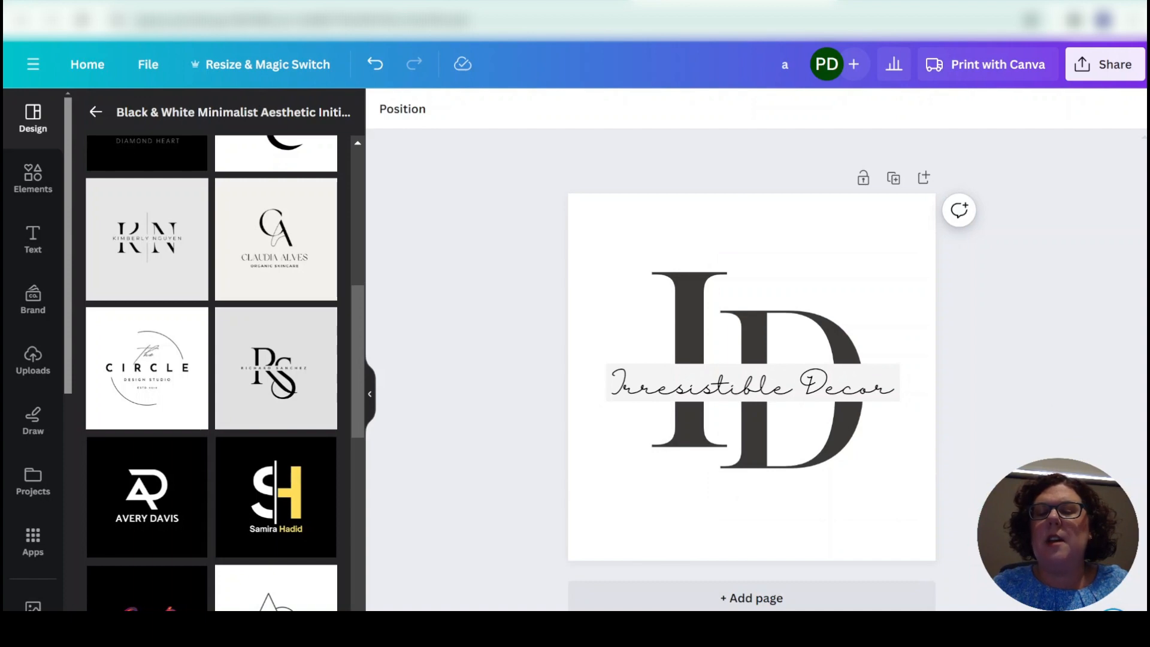
- Examine the logo at a small scale and compare the font sizes of the initials I and D
key(ctrl+minus)
key(ctrl+minus)
key(ctrl+minus)
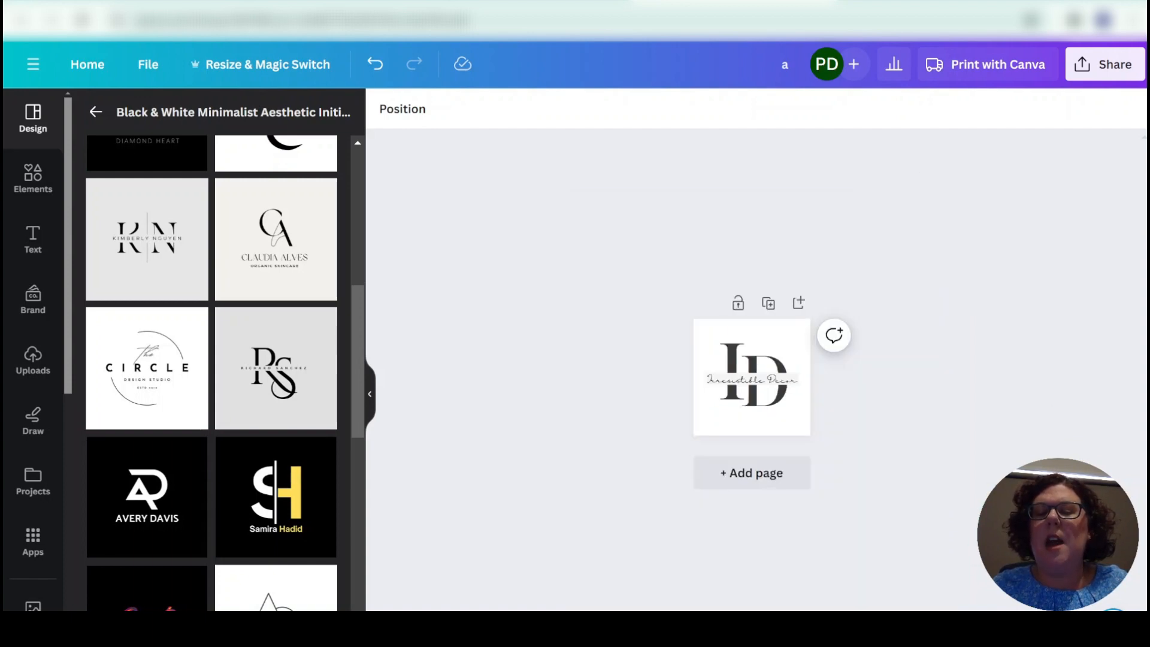
key(ctrl+minus)
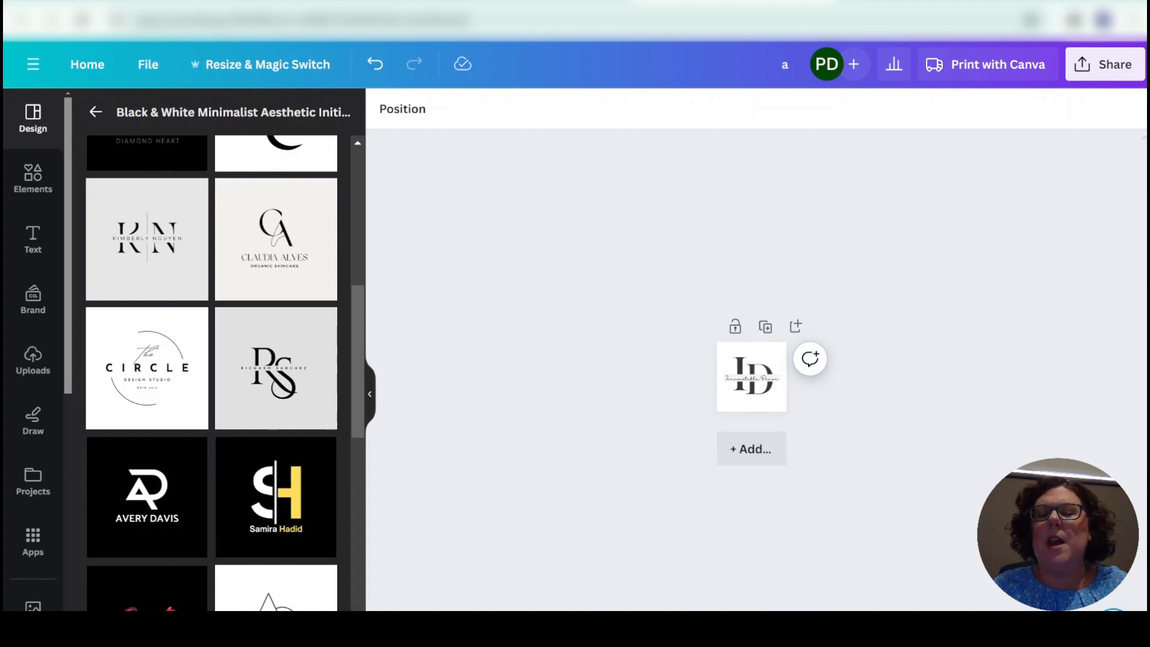
key(ctrl+alt+0)
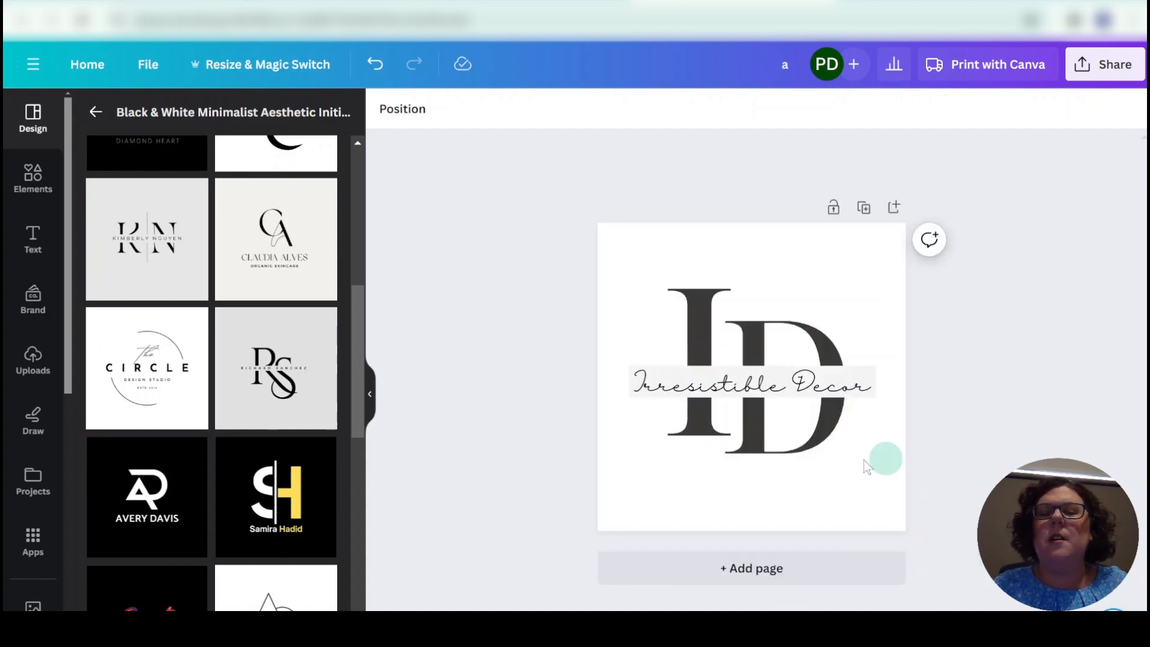
click(699, 433)
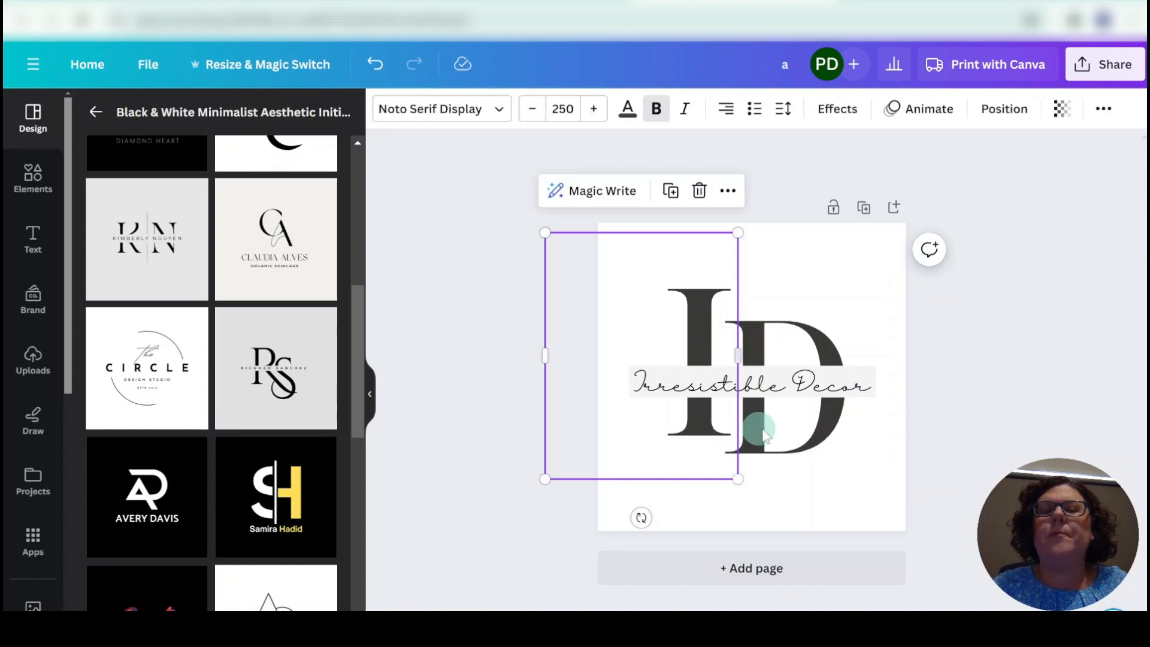
click(826, 419)
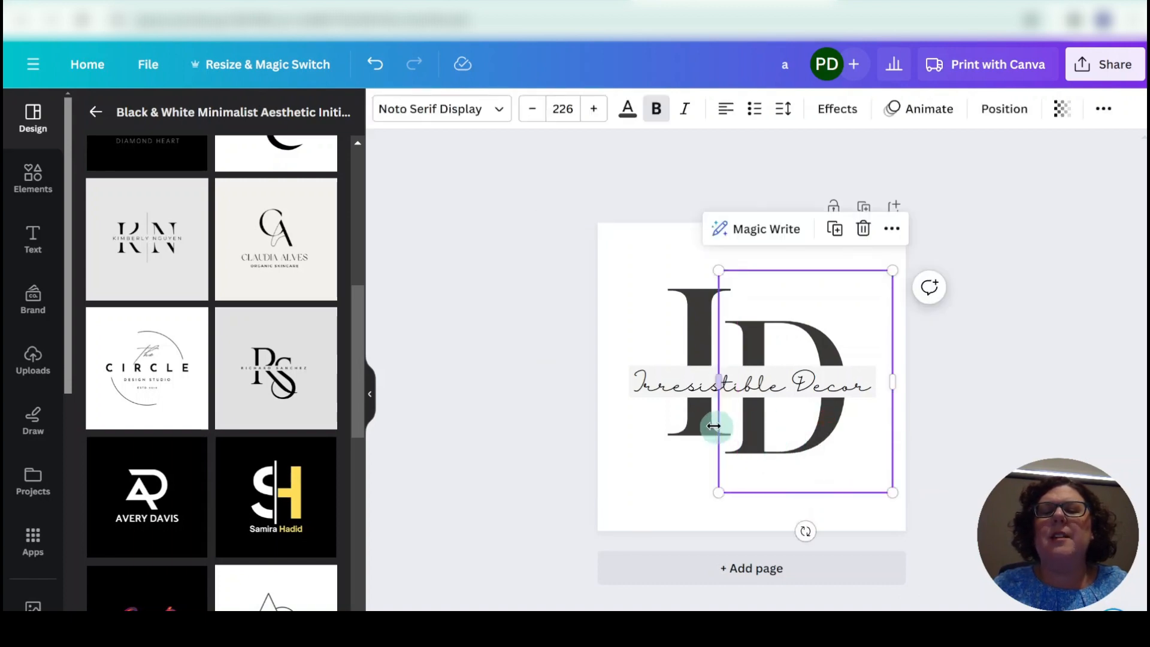
click(686, 446)
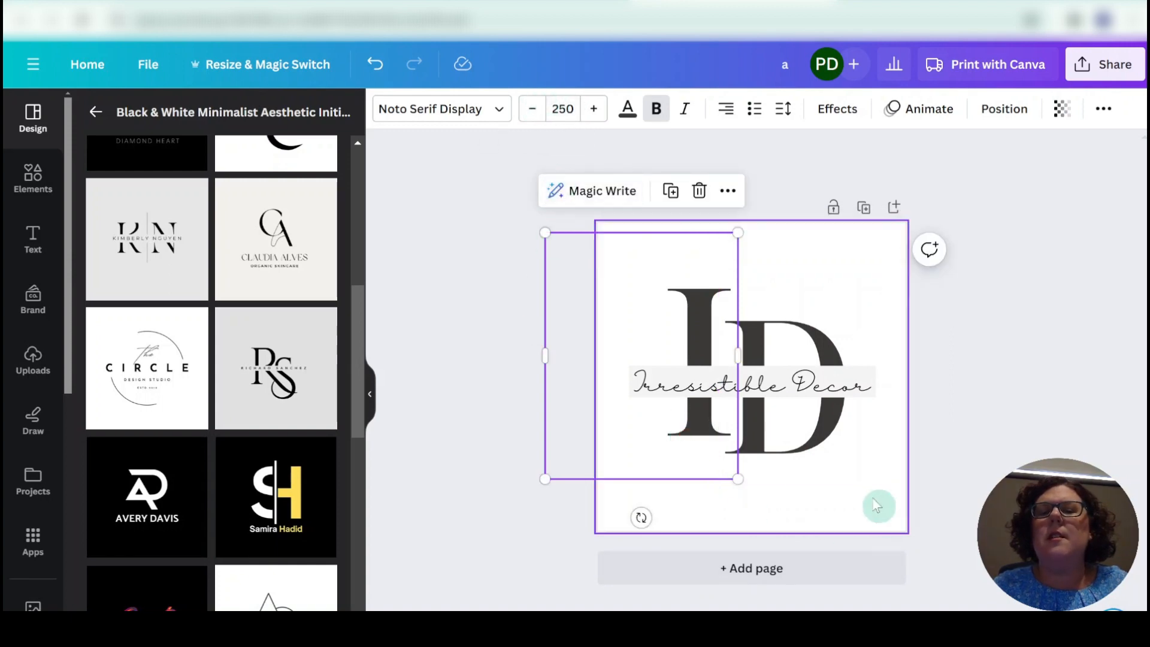
click(824, 457)
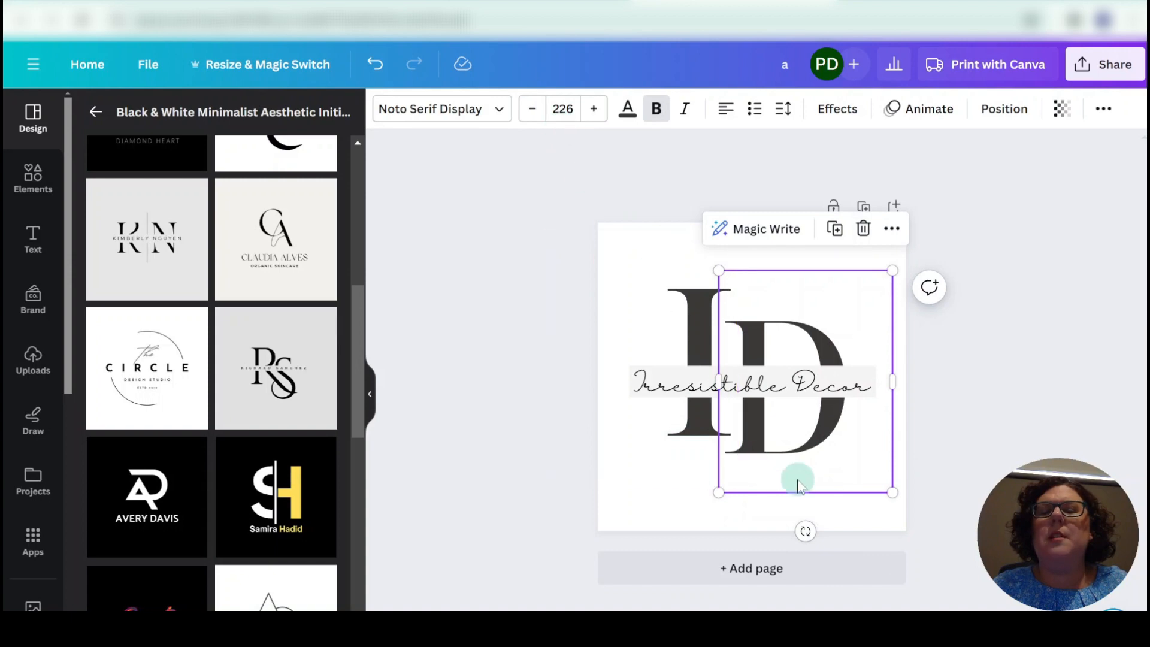
- Set the font size of the initial D to 250 to match the I
click(811, 450)
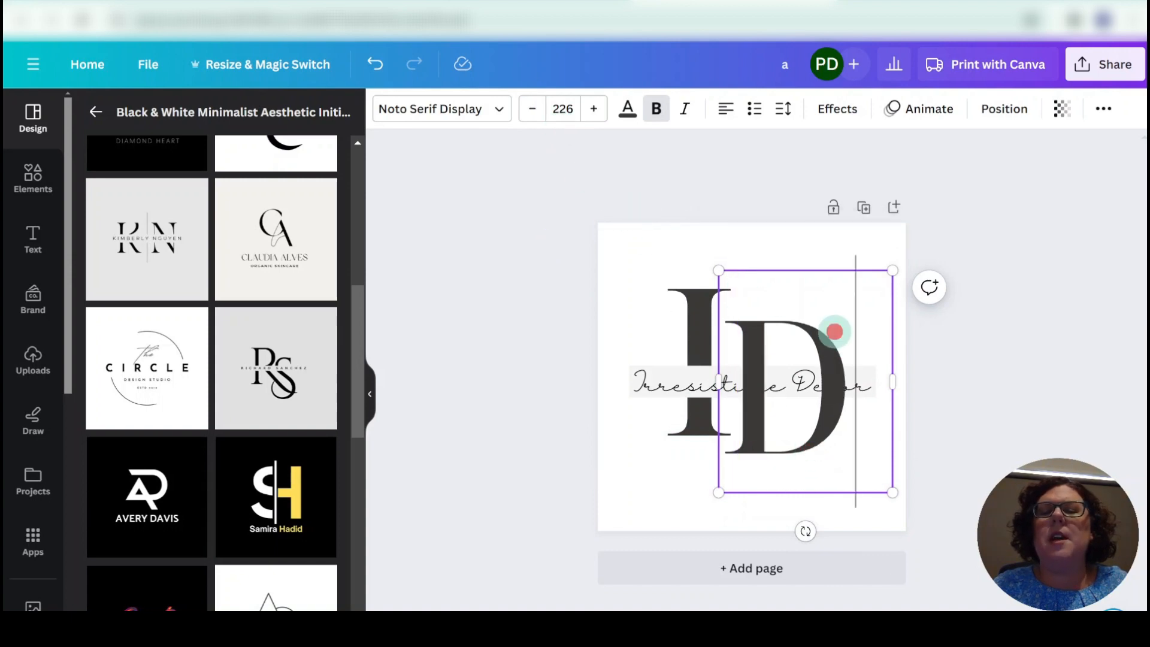
double_click(834, 330)
click(595, 110)
click(595, 110)
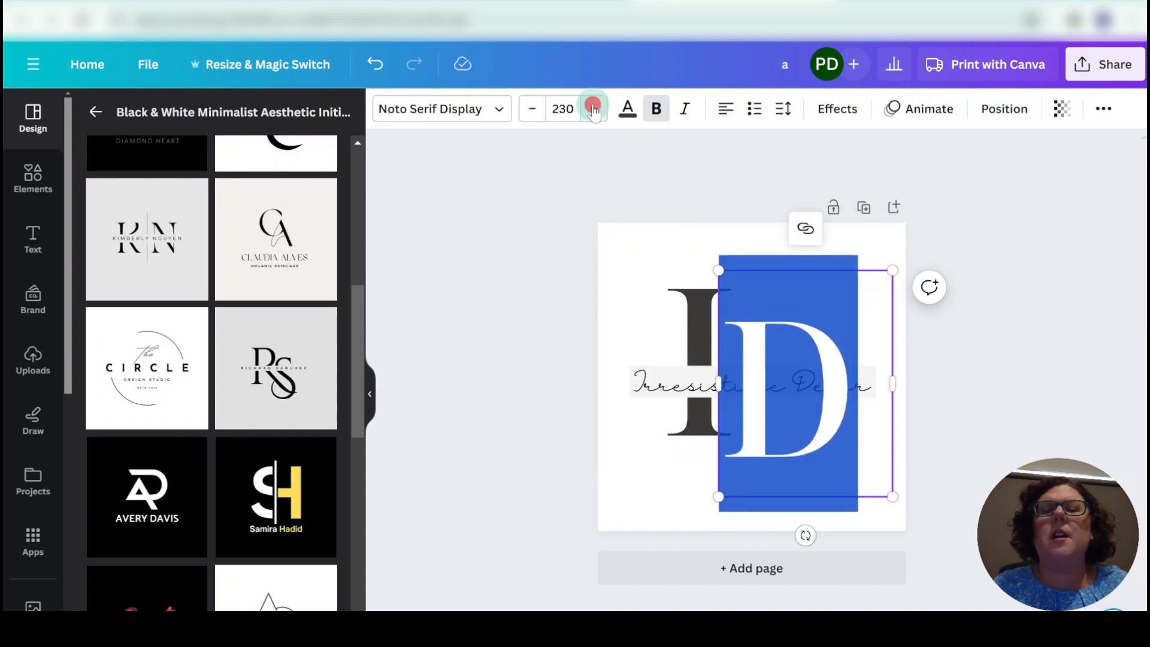
click(594, 110)
click(594, 109)
click(593, 109)
click(593, 110)
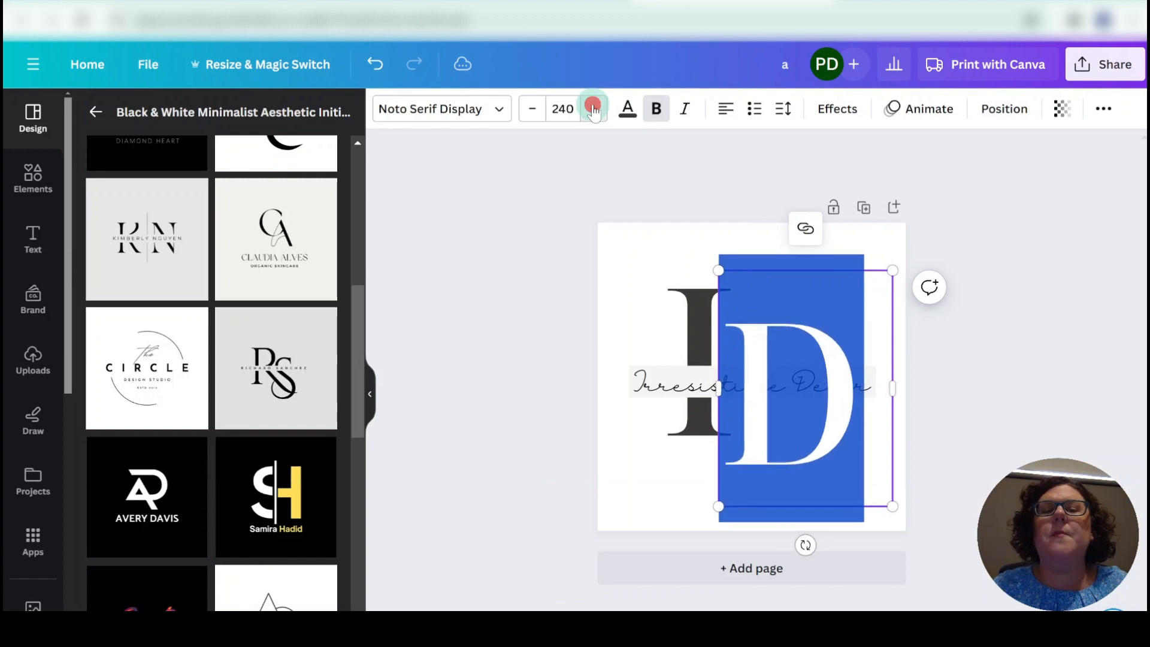
click(593, 110)
click(533, 109)
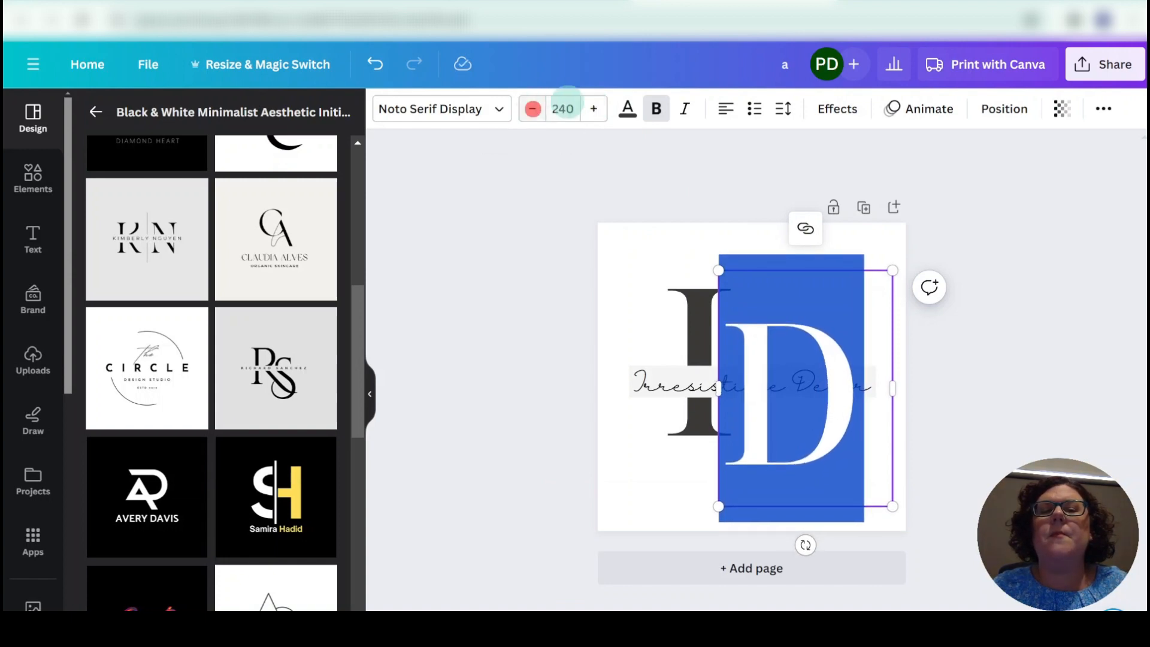
click(595, 109)
click(595, 110)
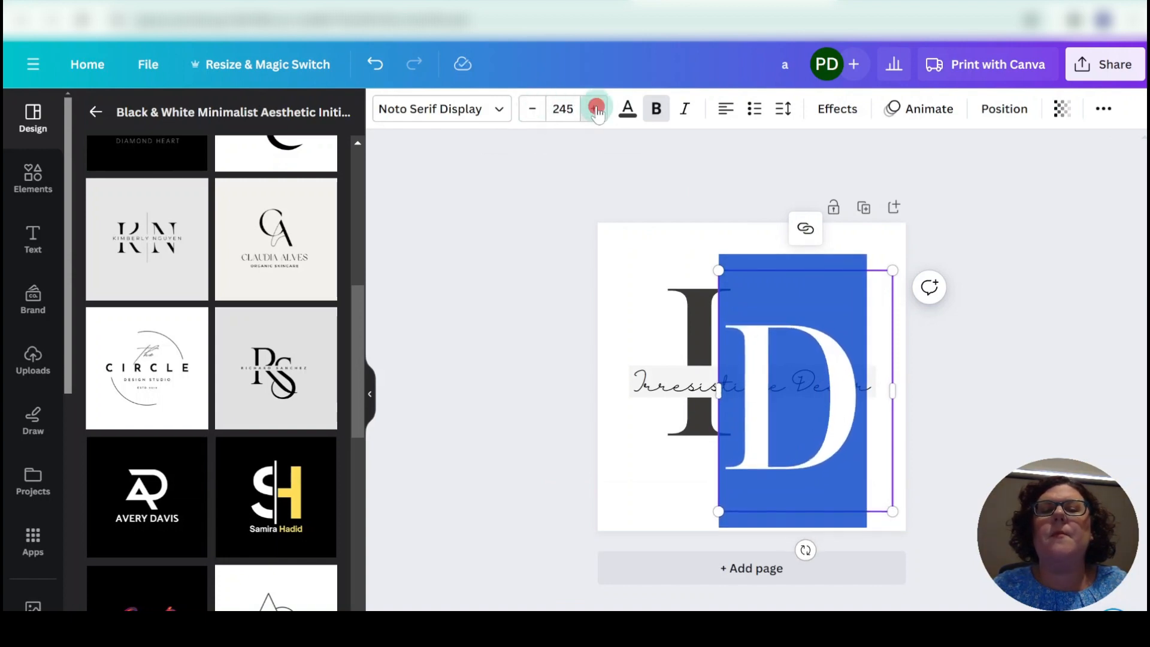
click(595, 109)
click(596, 110)
click(595, 109)
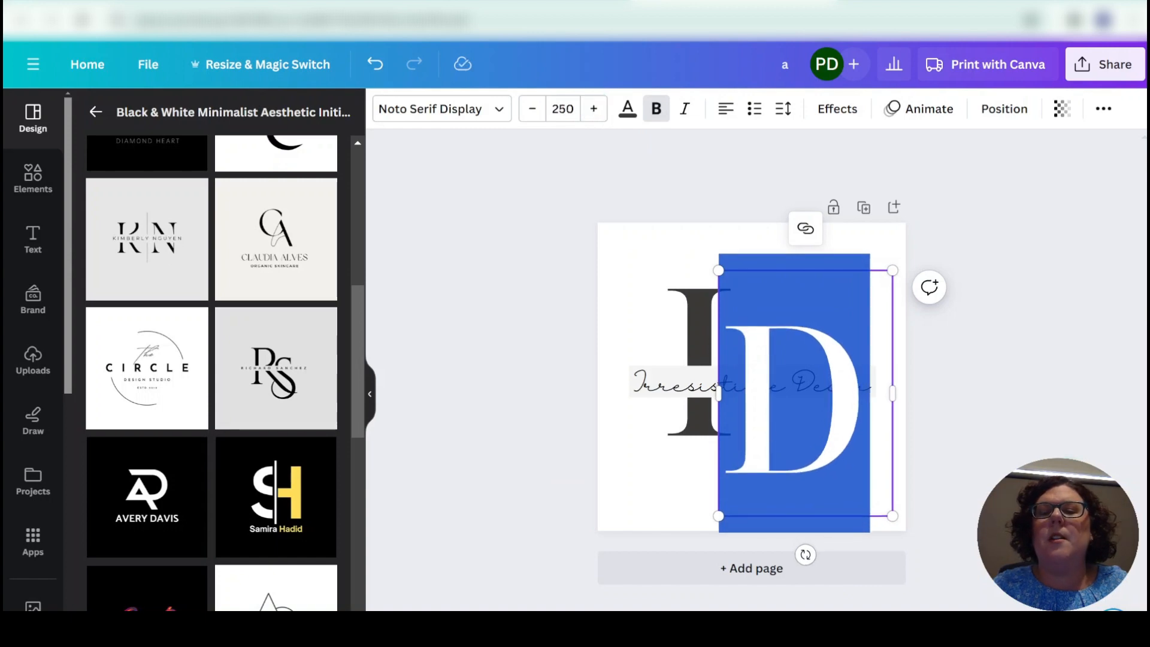
key(Escape)
click(512, 463)
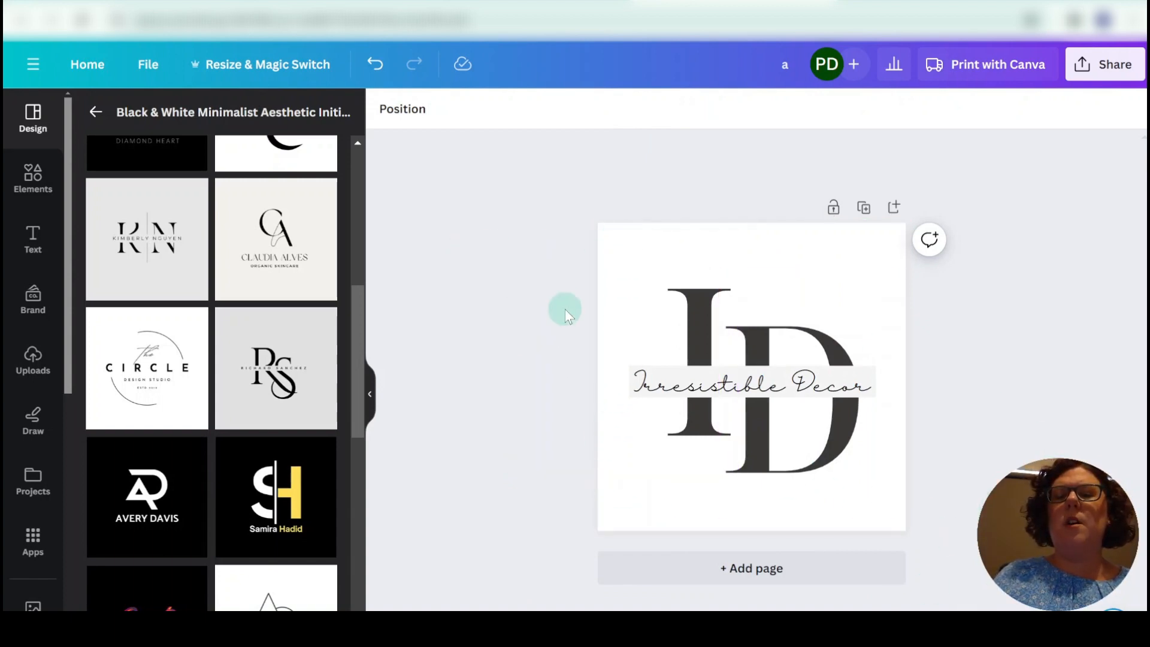
- Select all the logo elements together, enlarge them proportionally to nearly fill the page width, and recentre them on the page
drag(546, 224, 983, 515)
drag(889, 232, 917, 211)
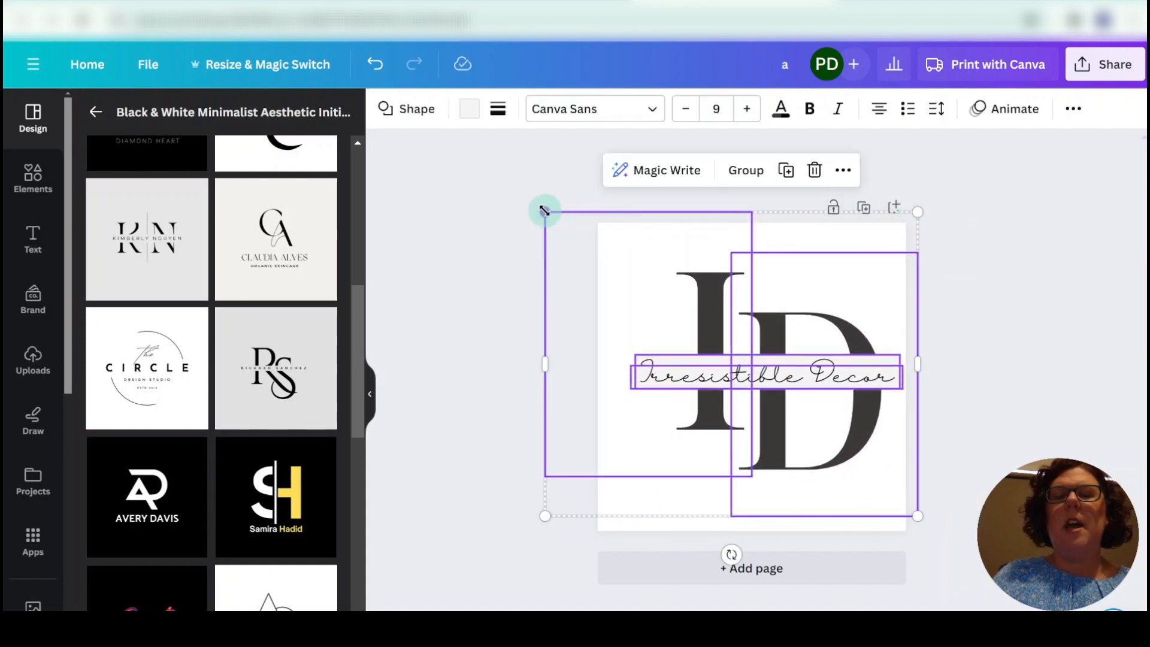
drag(544, 211, 506, 180)
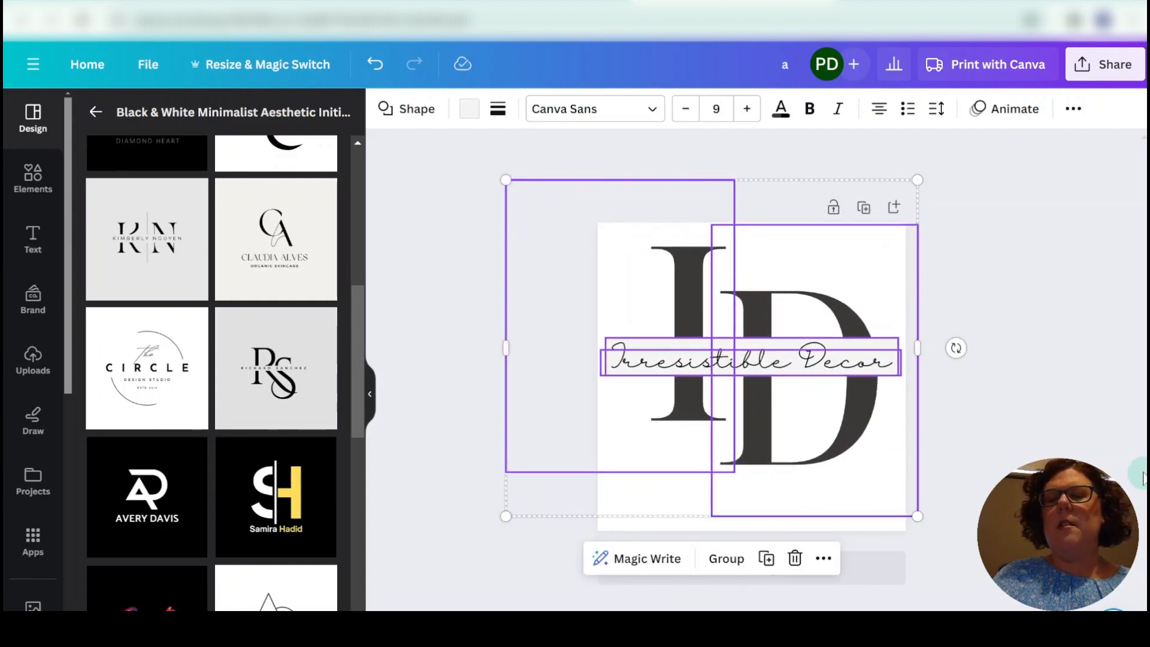
drag(883, 404, 876, 414)
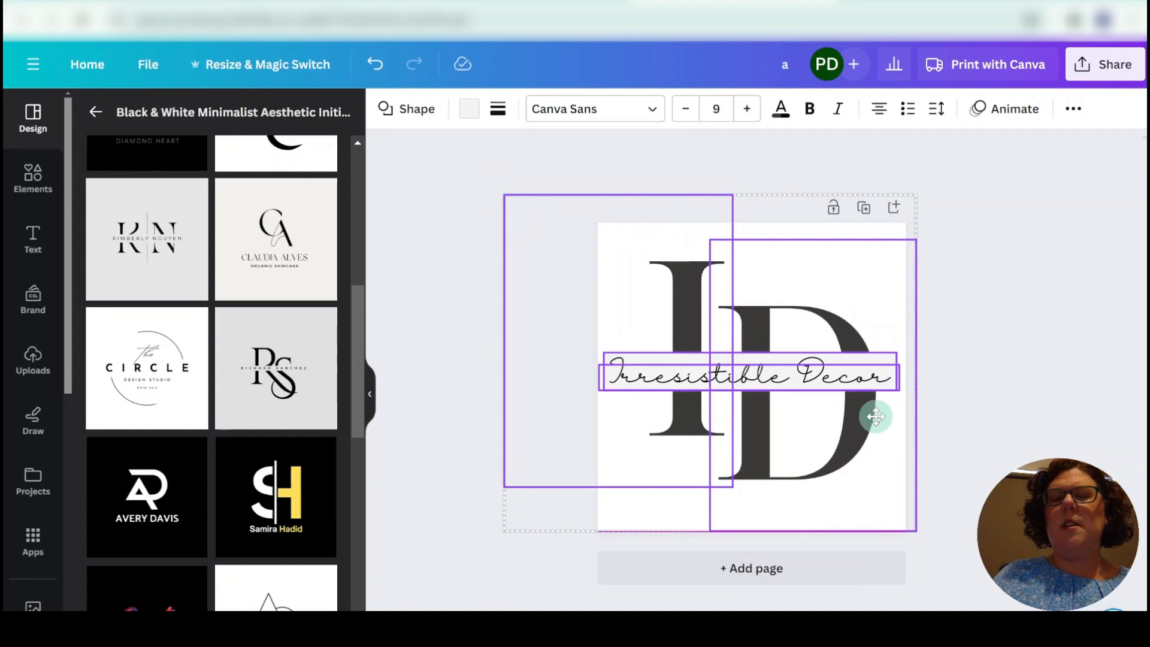
drag(876, 416, 878, 417)
click(955, 406)
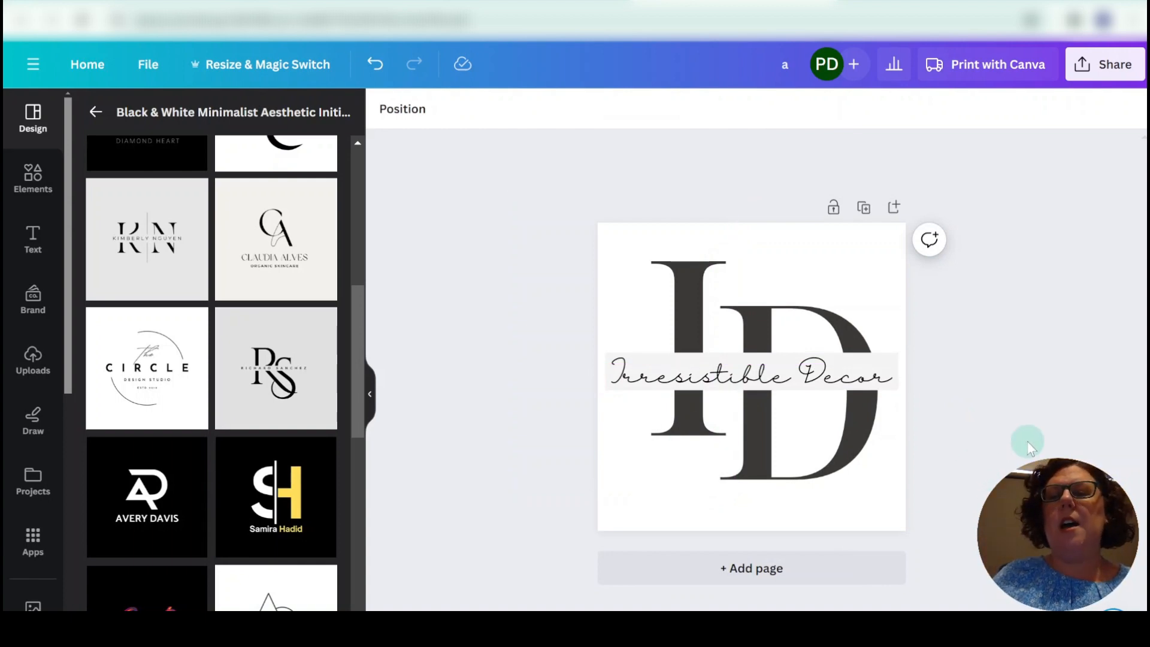
- Duplicate the logo page and recolour the D on the copy with the muted blue from the My Stunning Website palette
click(864, 208)
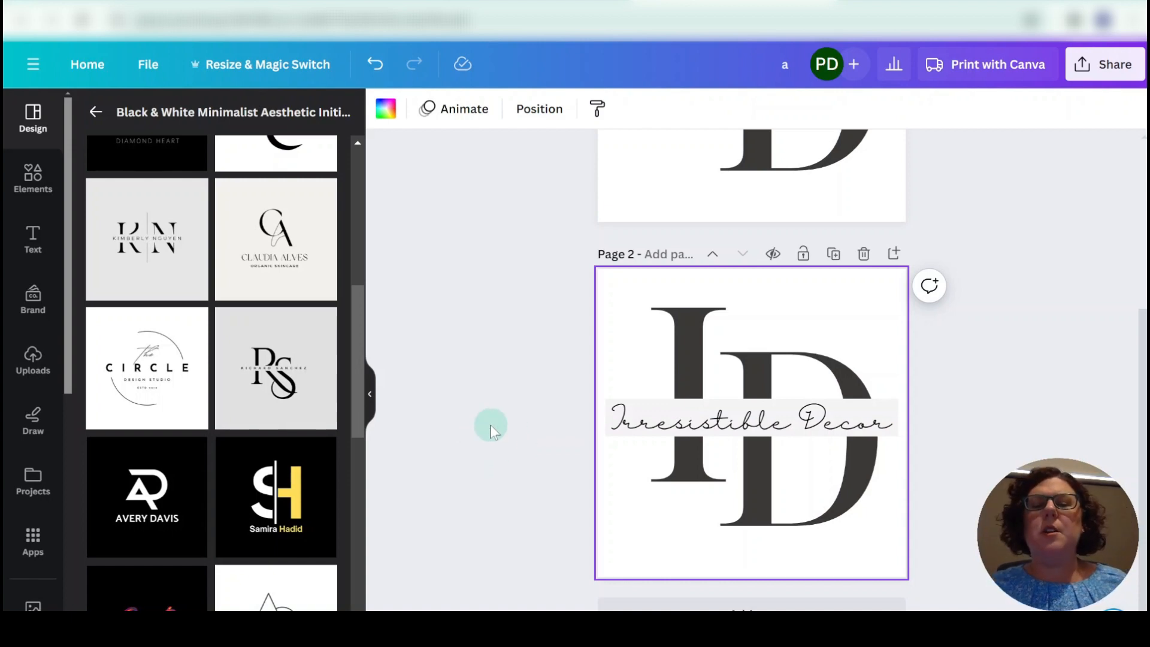
click(767, 364)
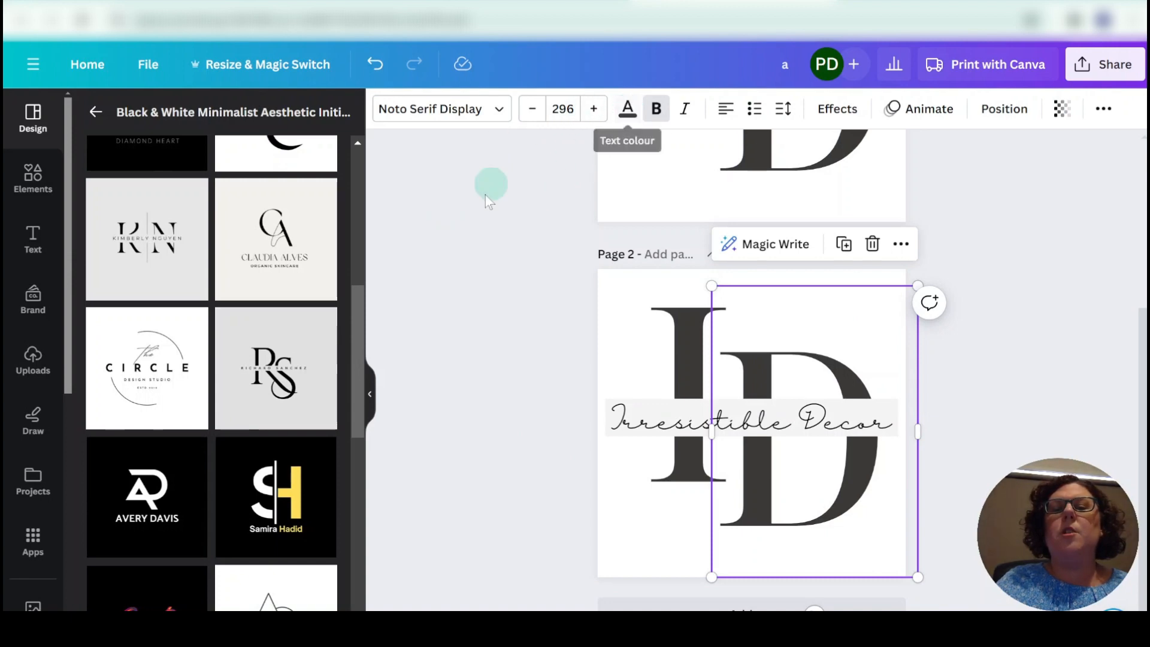
click(789, 357)
double_click(832, 373)
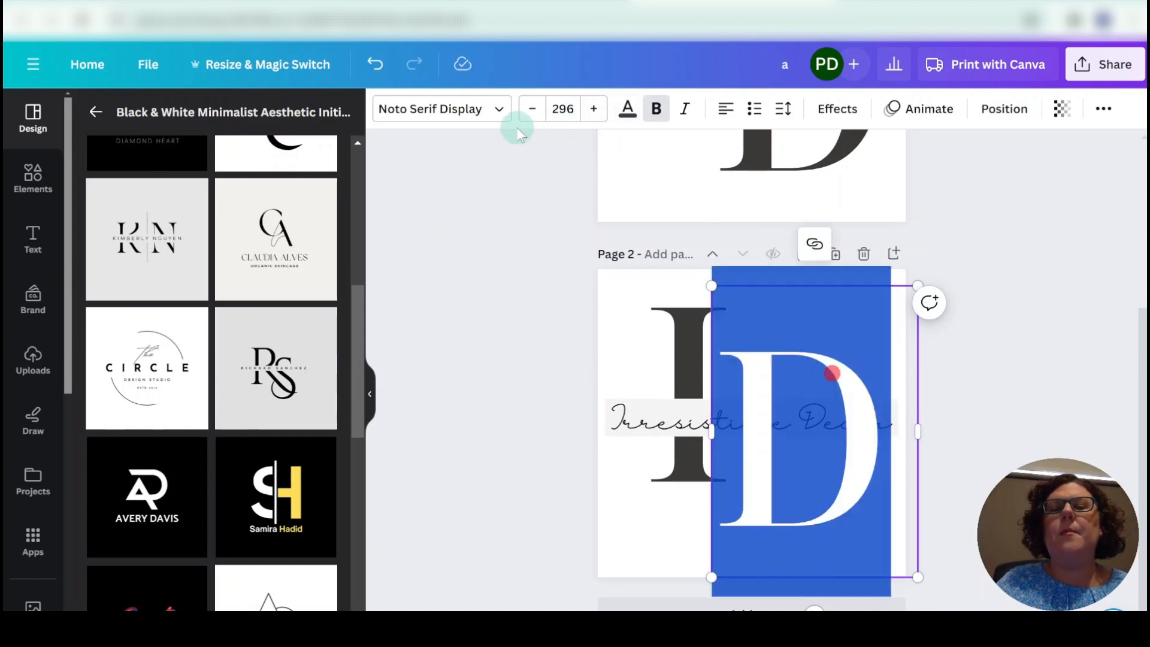
click(627, 112)
click(232, 354)
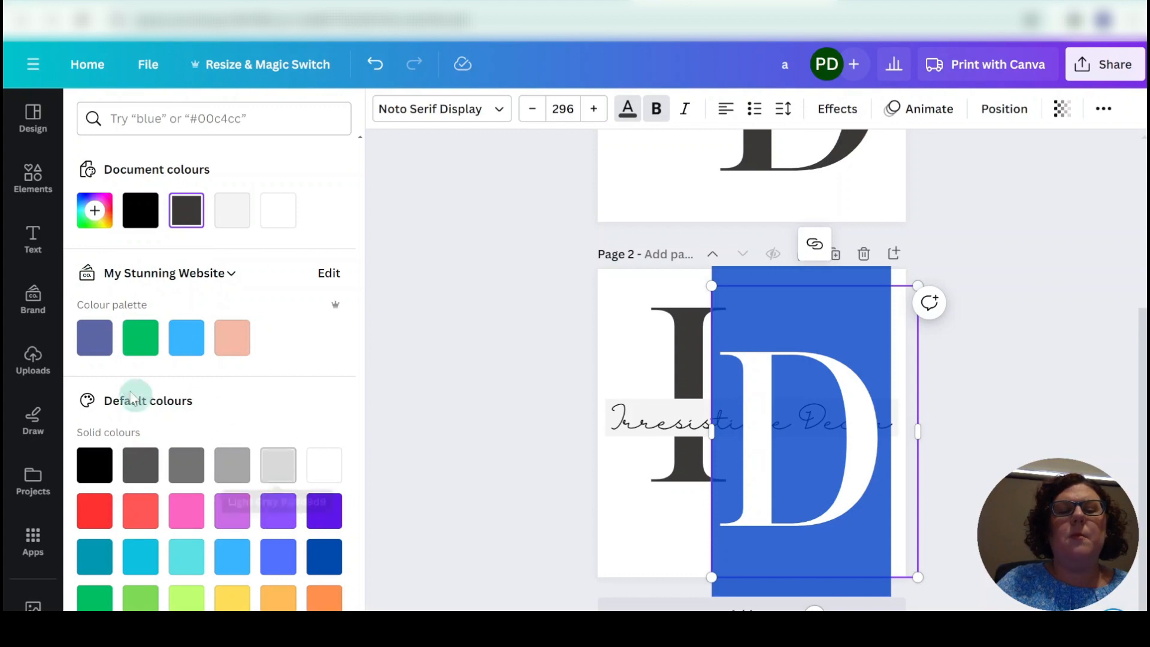
click(95, 337)
click(944, 431)
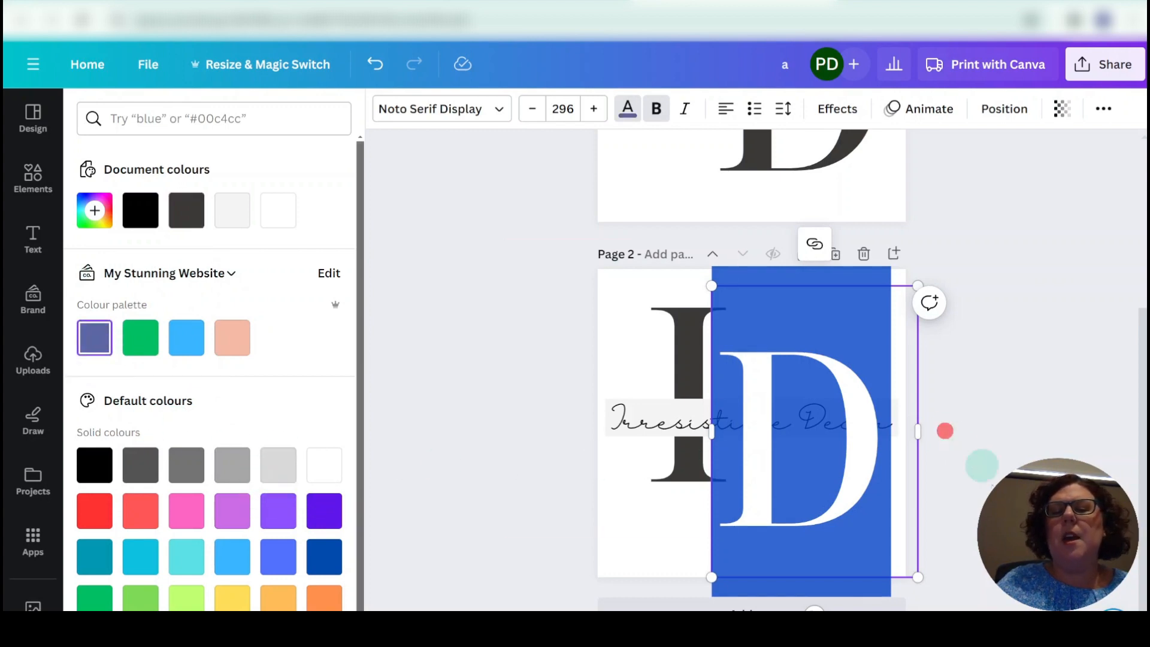
click(1019, 413)
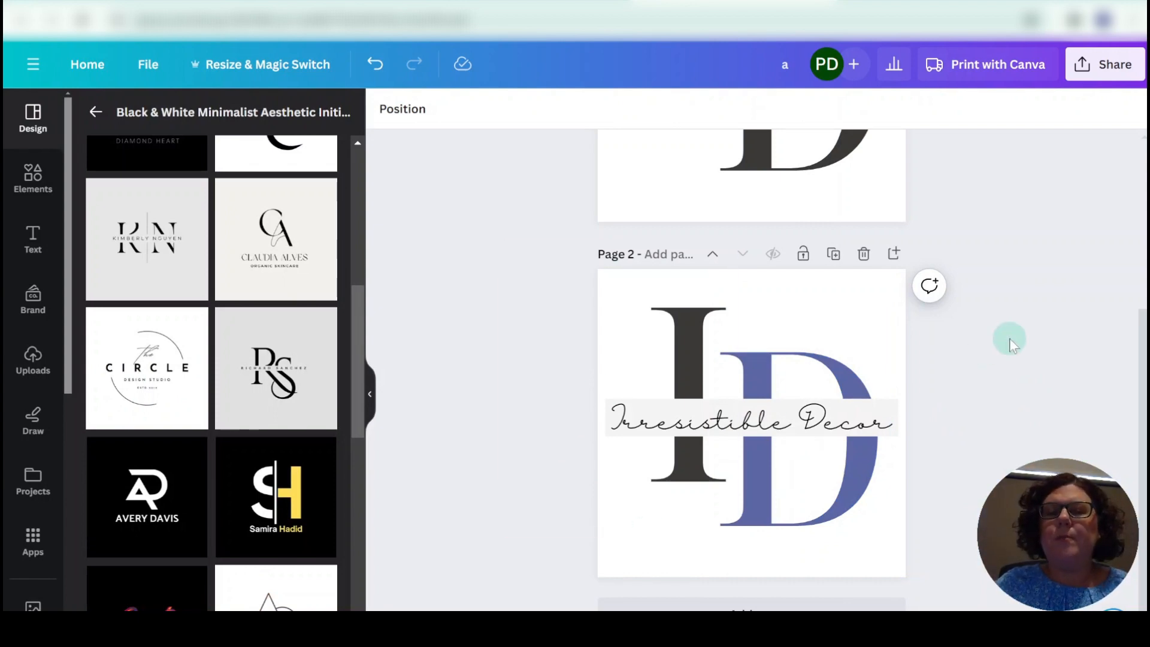
- Duplicate page 2 and recolour the D on the new page 3 black
click(831, 256)
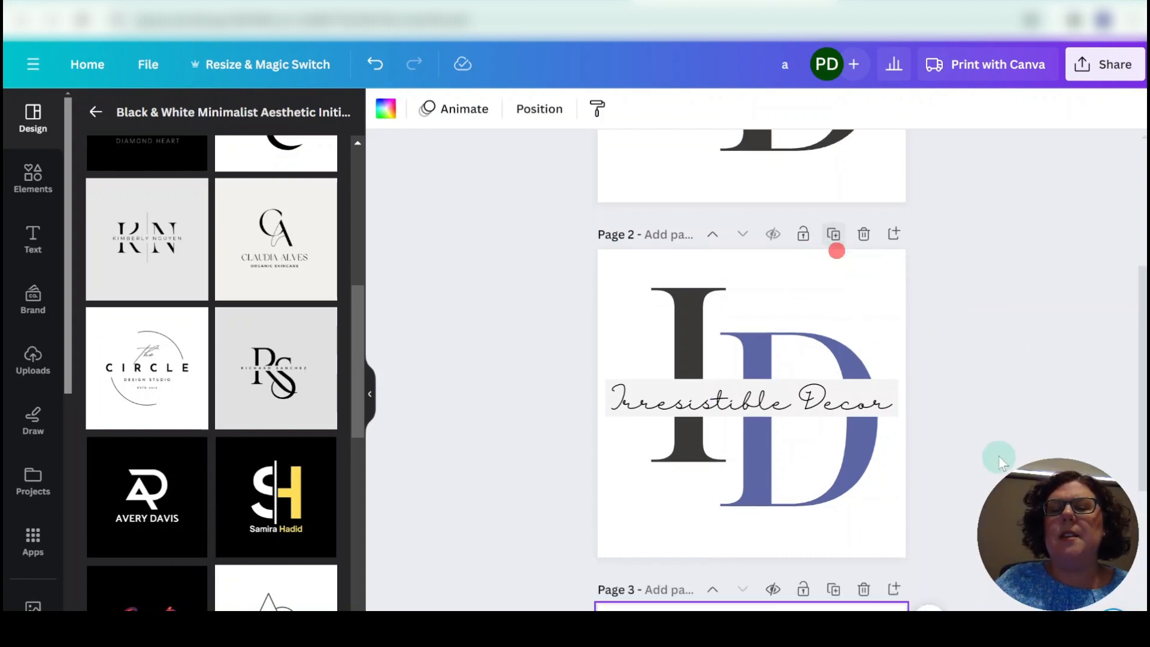
click(771, 514)
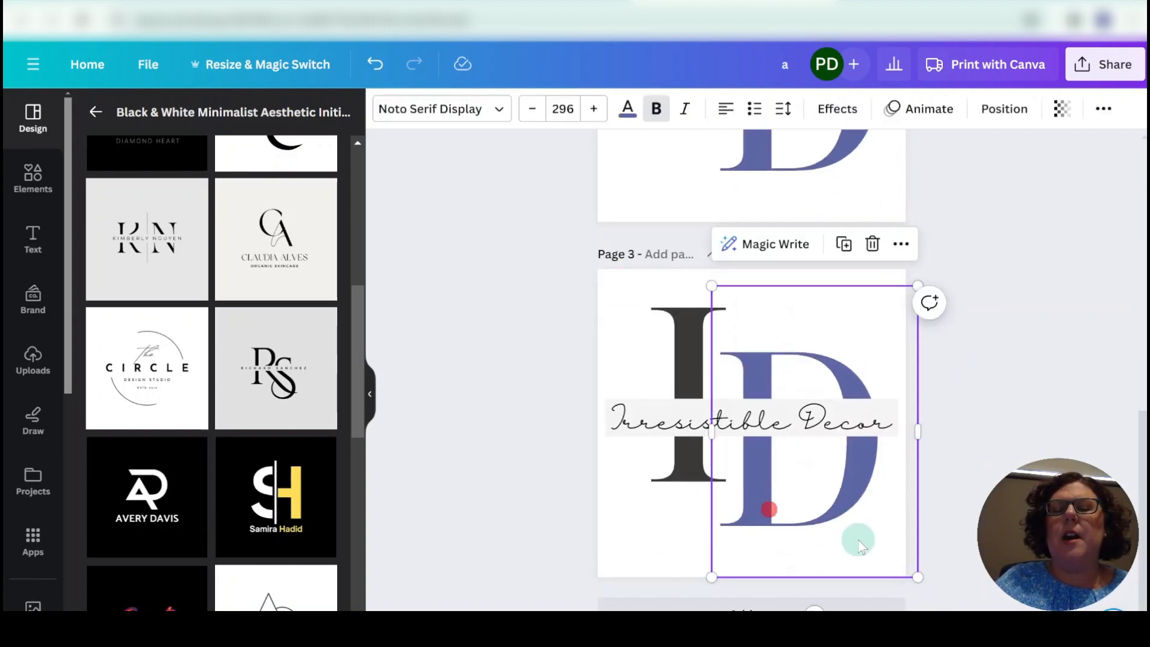
click(645, 416)
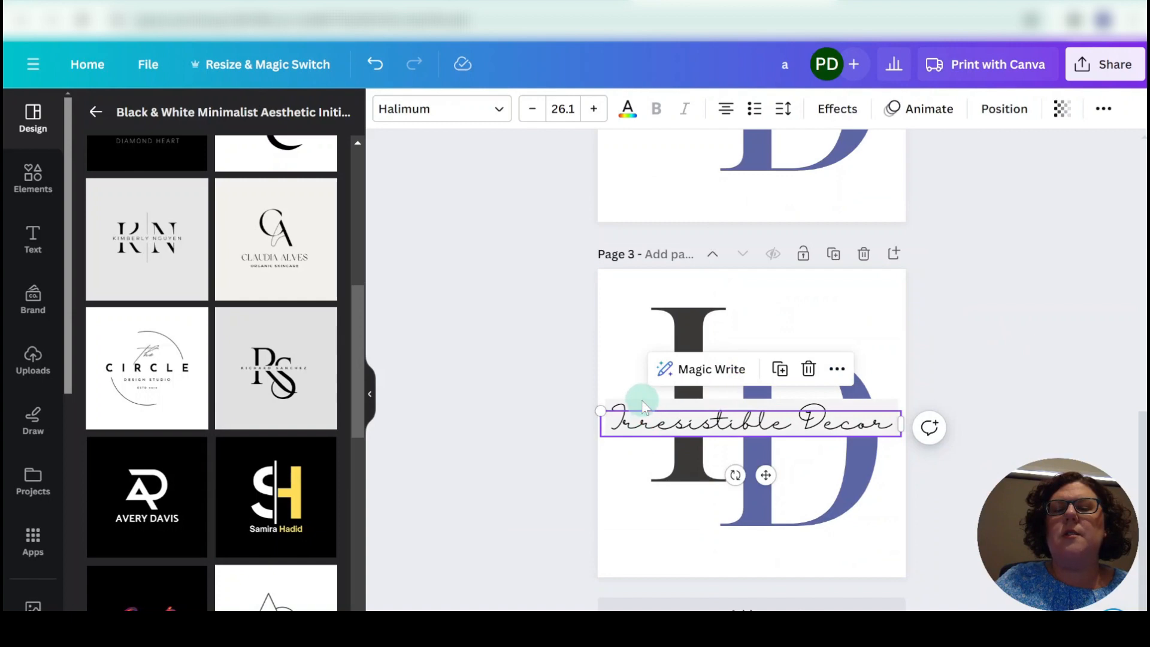
click(953, 524)
click(863, 497)
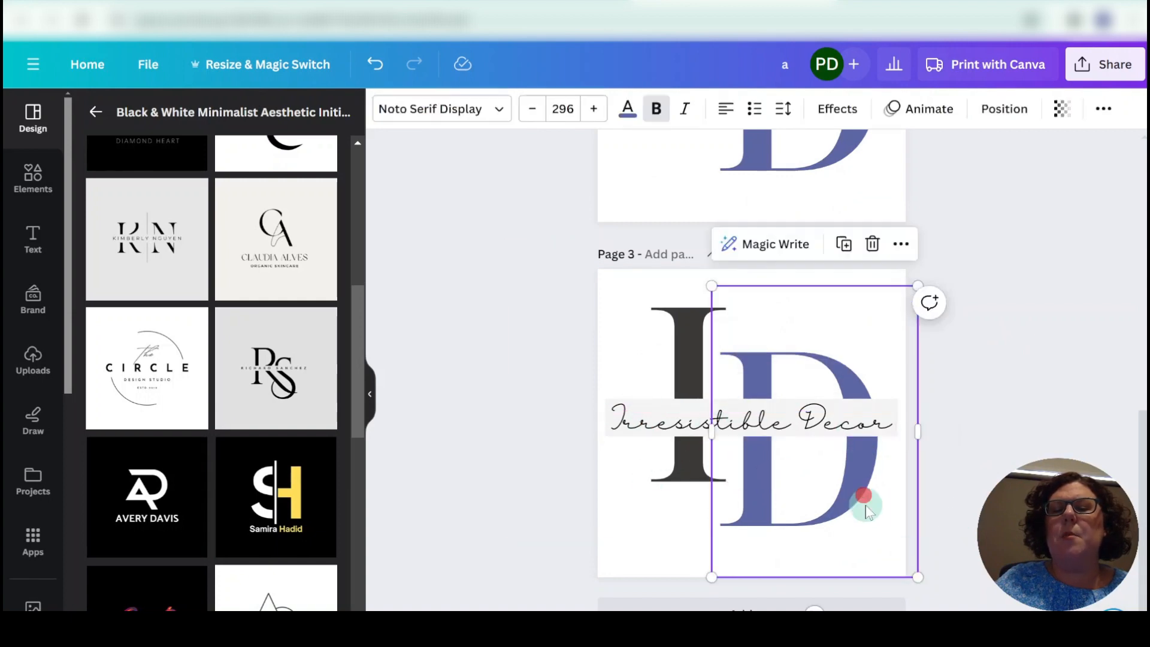
click(628, 108)
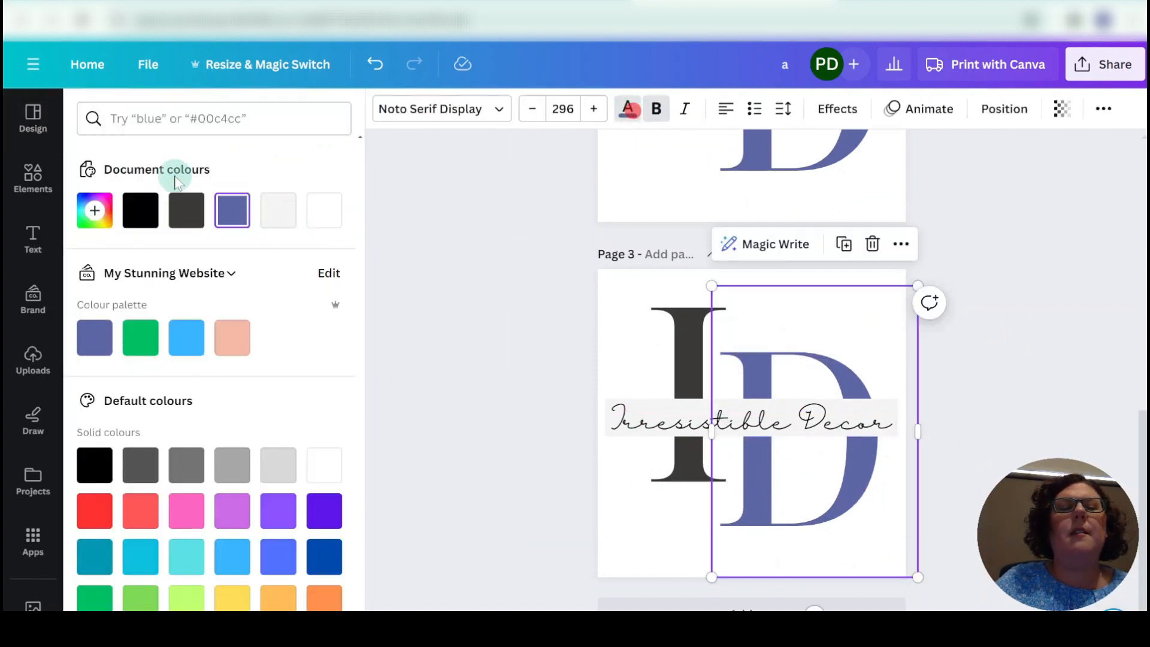
click(140, 211)
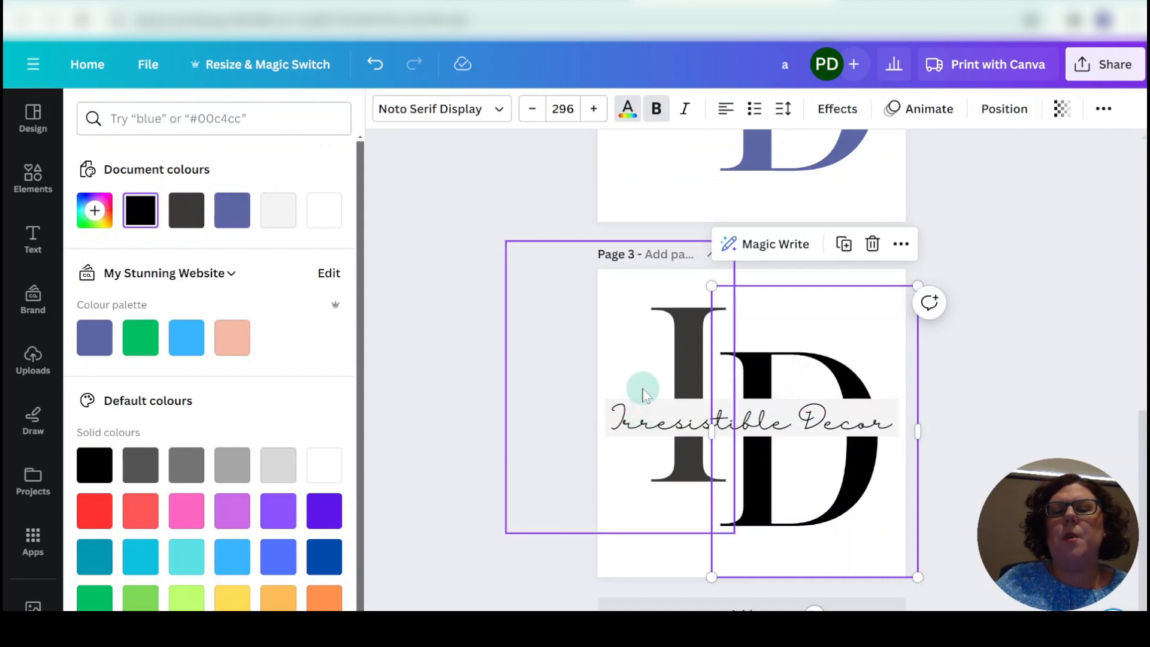
- Send the "Irresistible Decor" tagline on page 3 one layer backward
click(1004, 470)
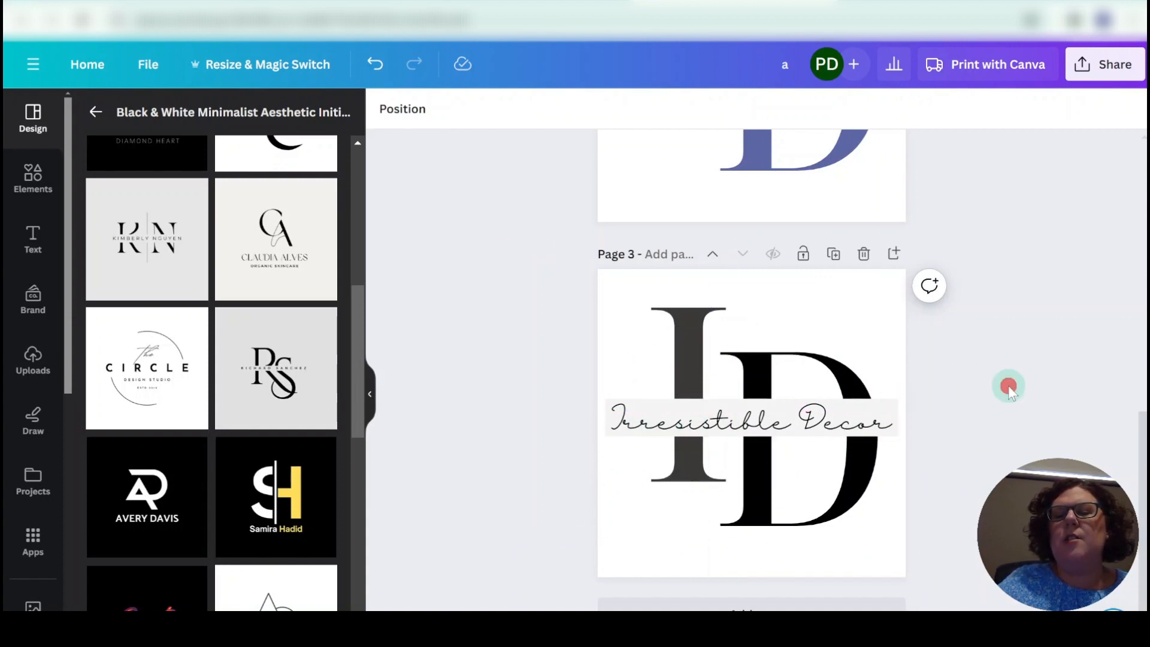
click(736, 420)
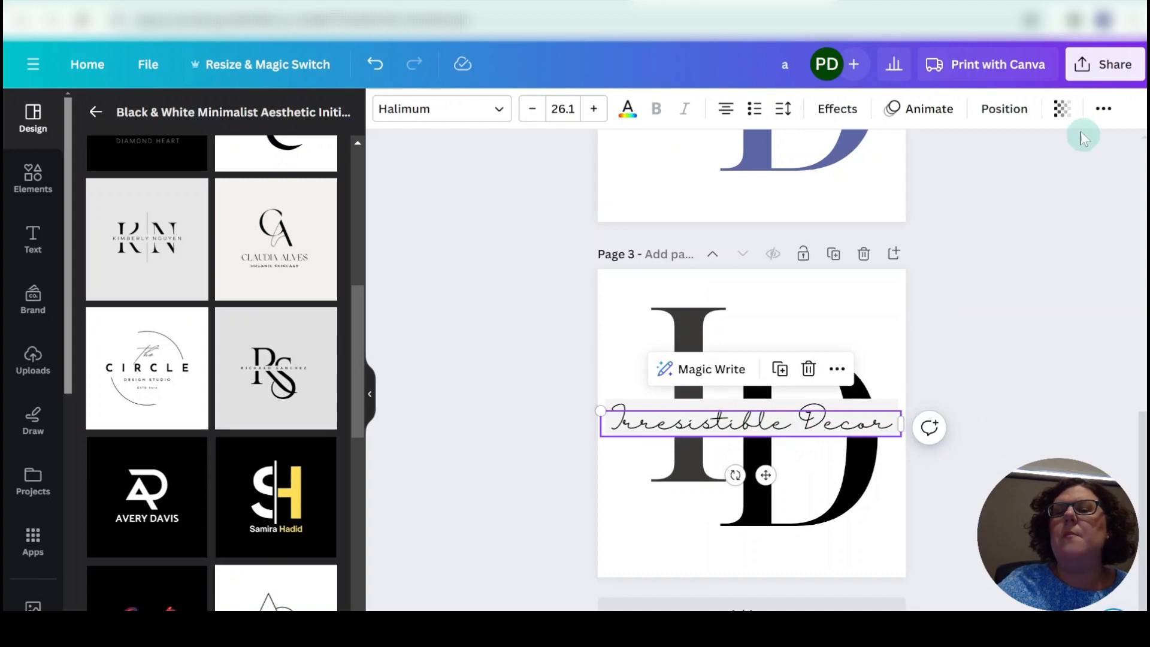
click(1013, 114)
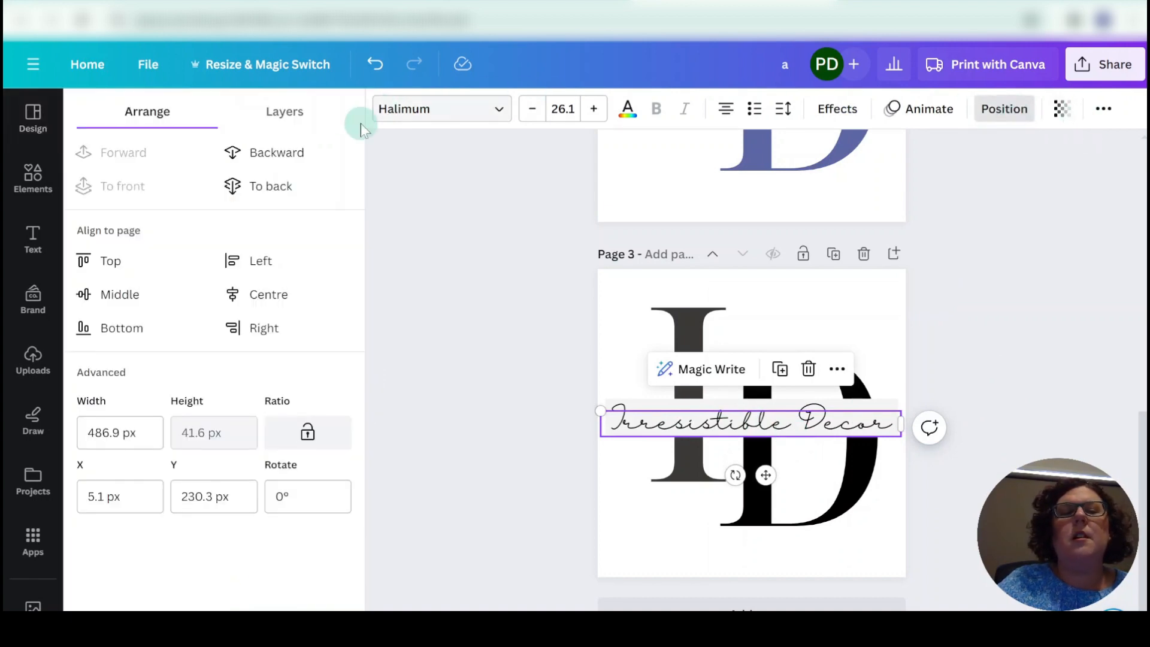
click(277, 157)
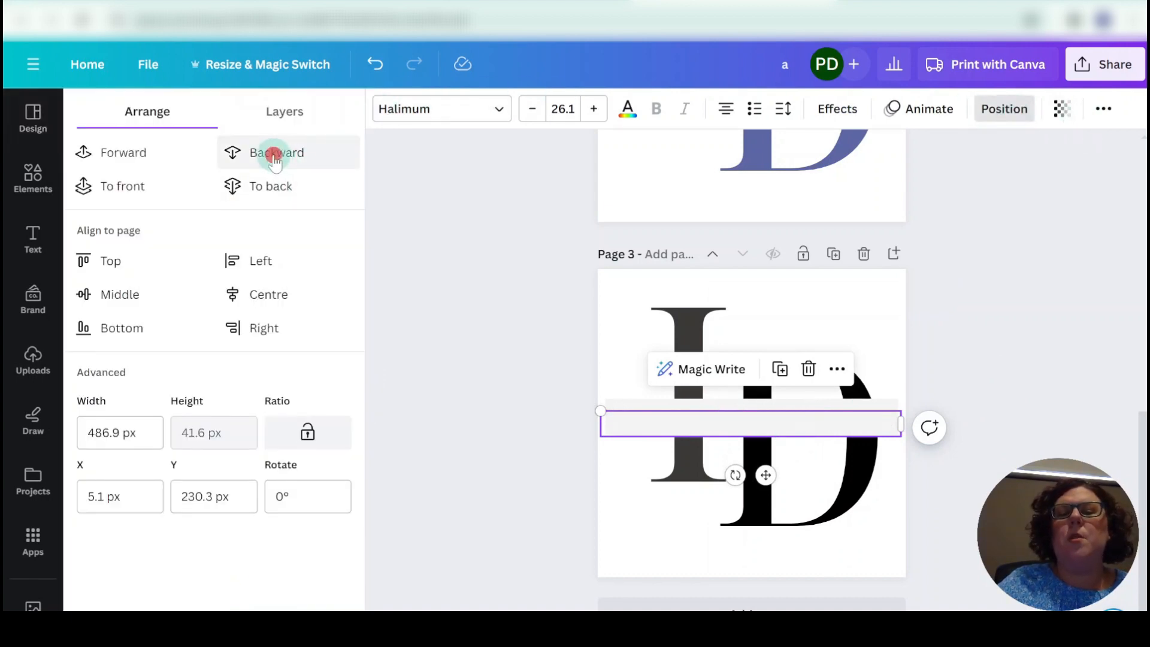
click(1004, 108)
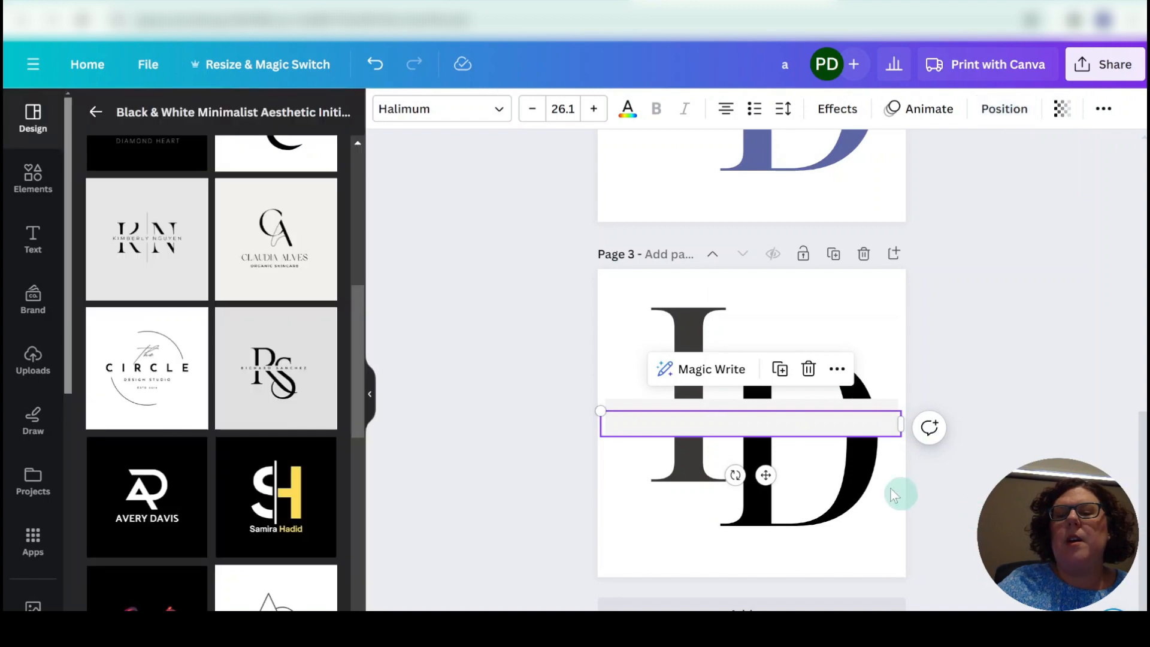
- Recolour the light grey band across the initials on page 3 with the muted blue from the document colours
click(659, 415)
click(525, 382)
click(616, 416)
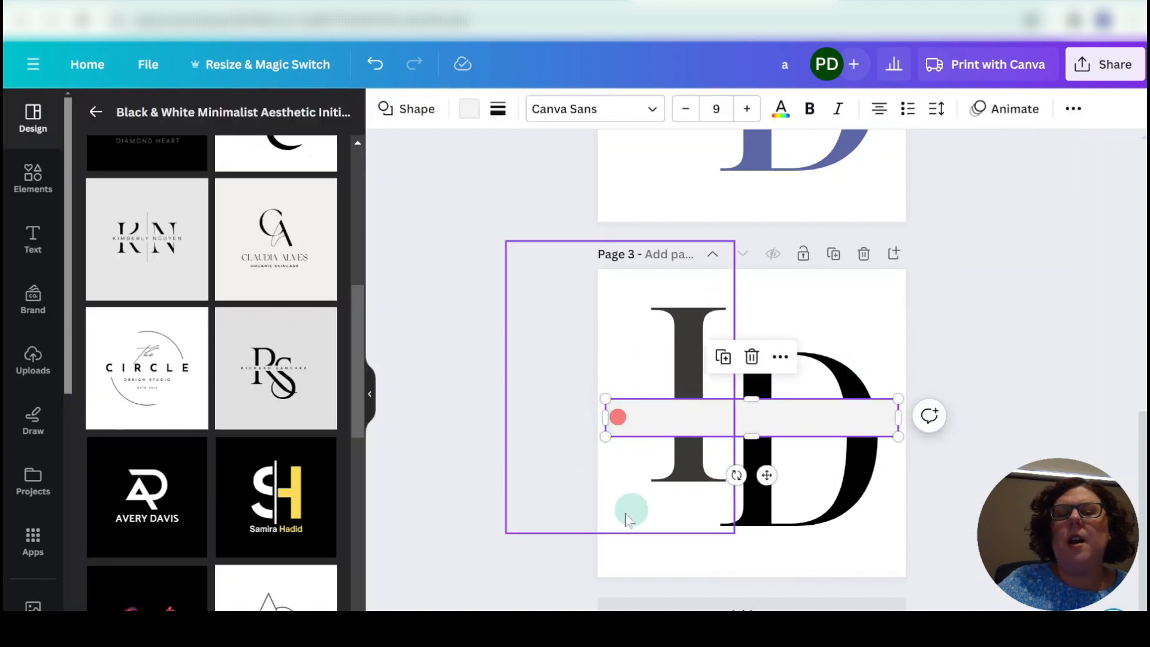
click(467, 110)
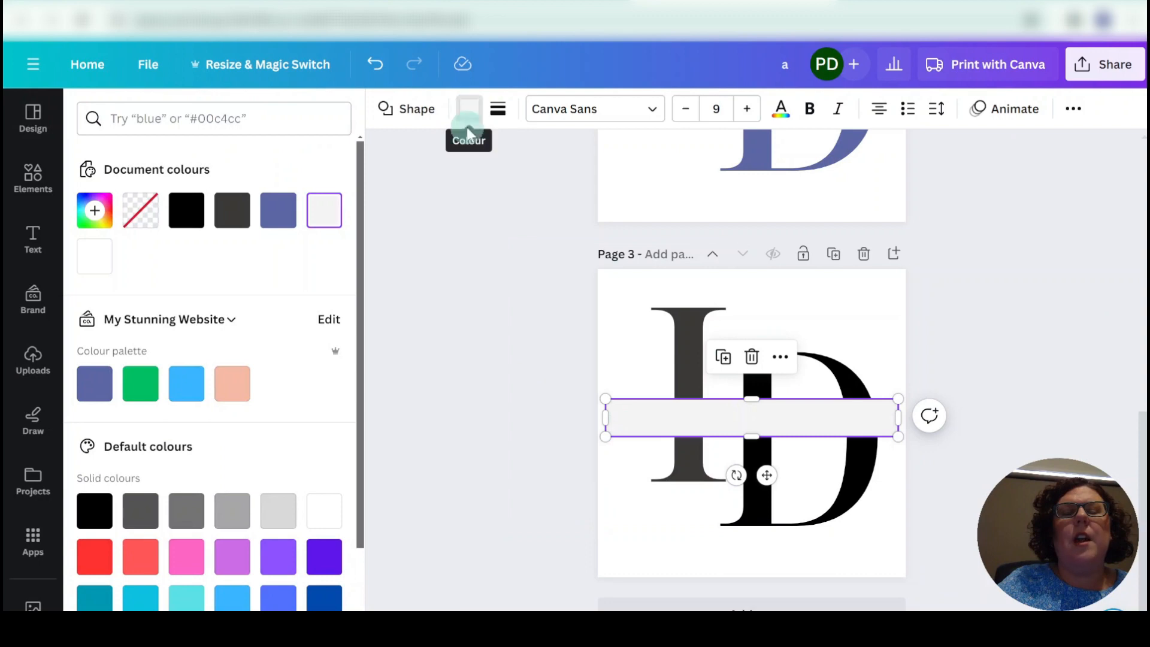
click(278, 210)
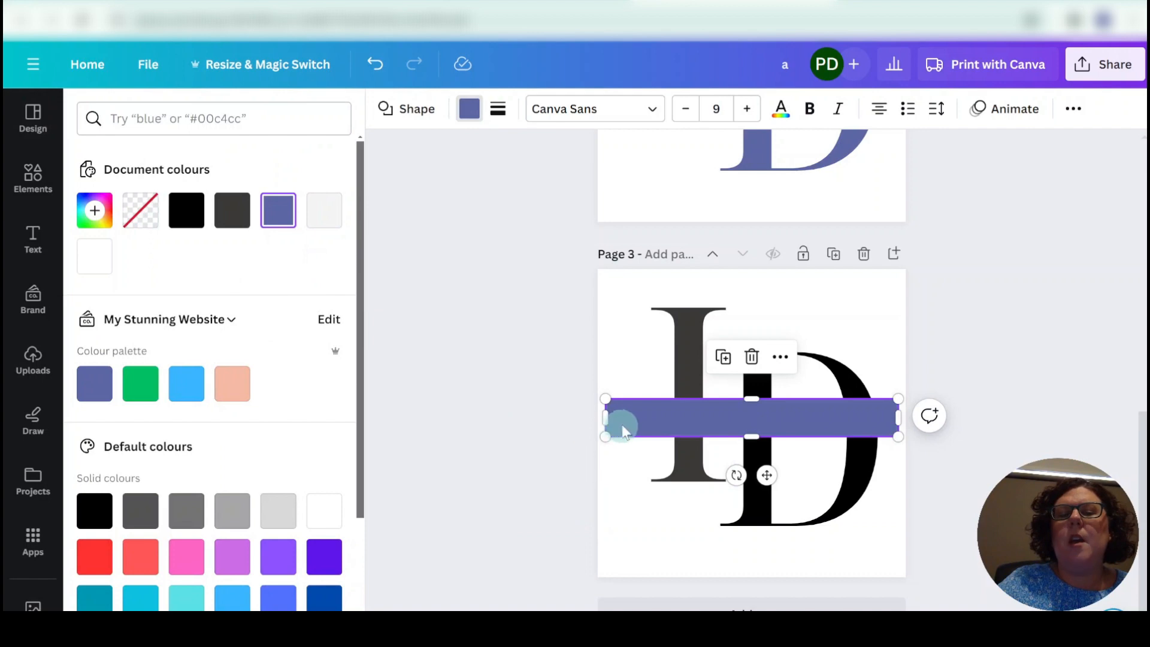
- Send the blue band on page 3 one layer backward so it sits behind the "Irresistible Decor" tagline
click(1094, 423)
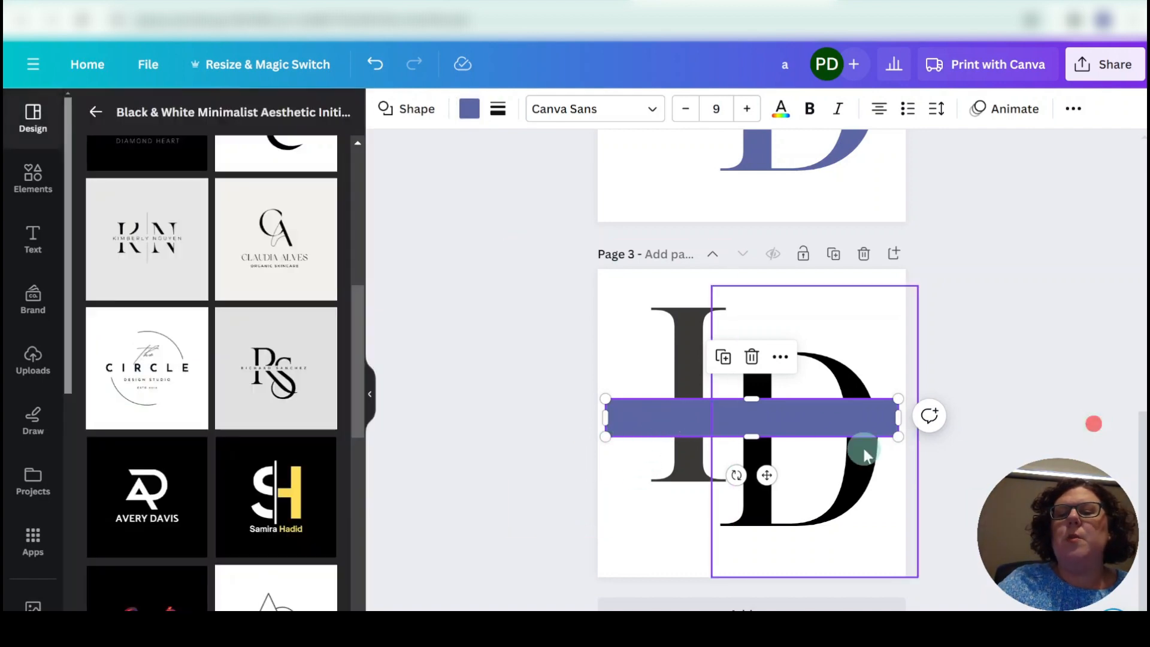
click(823, 420)
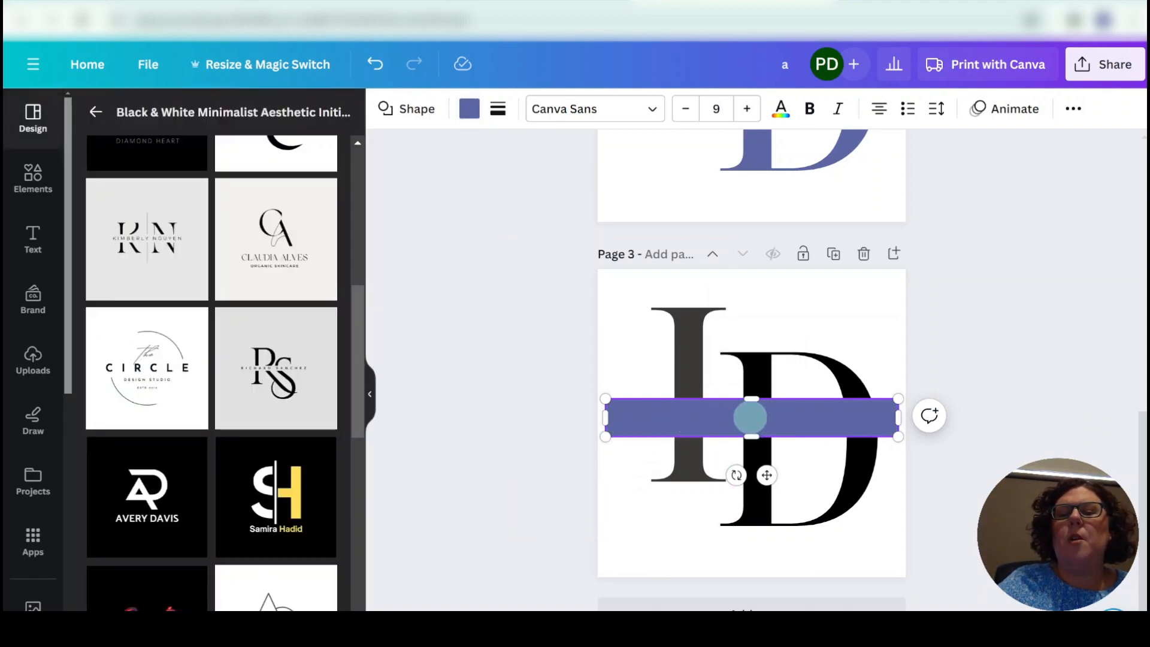
click(957, 509)
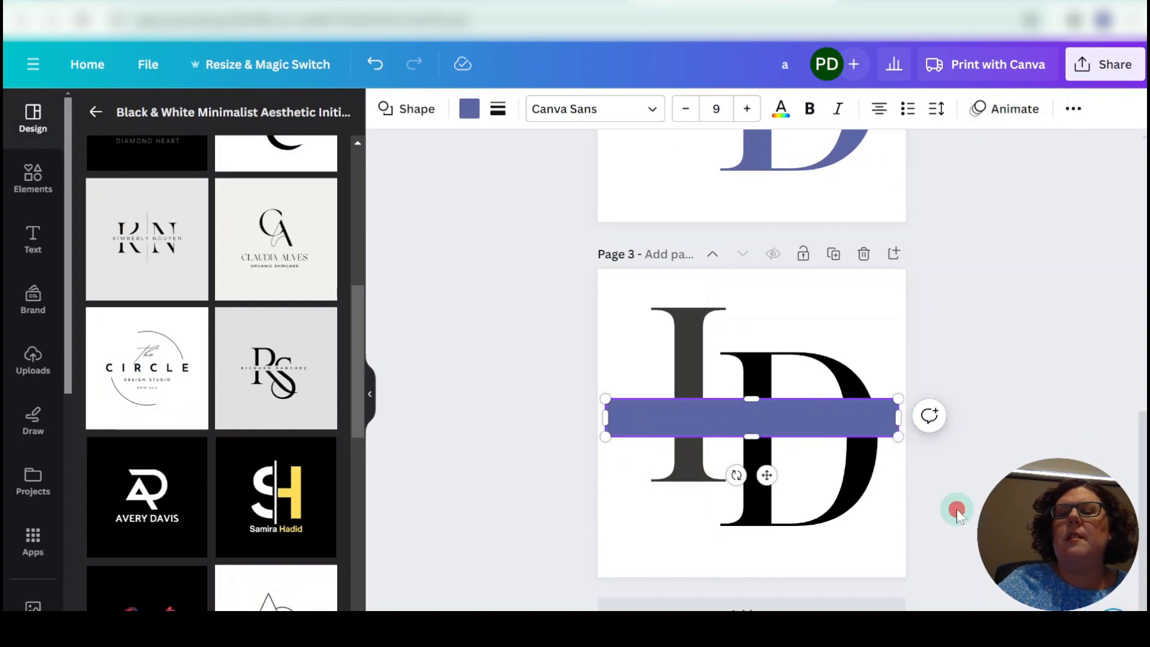
click(872, 418)
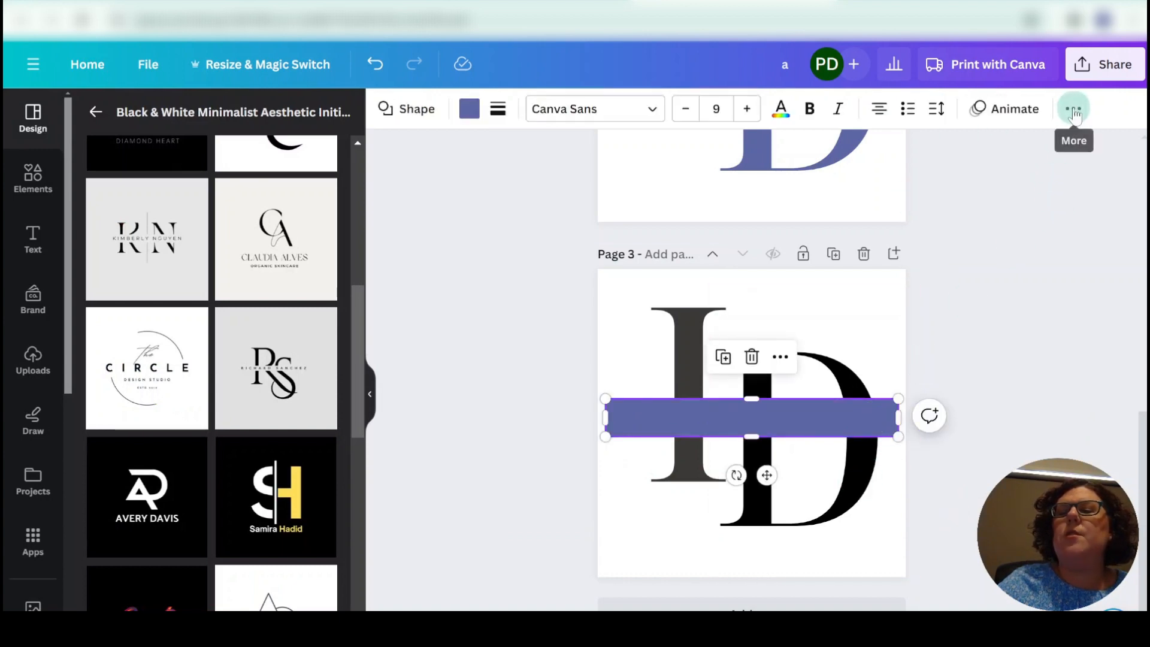
click(1074, 110)
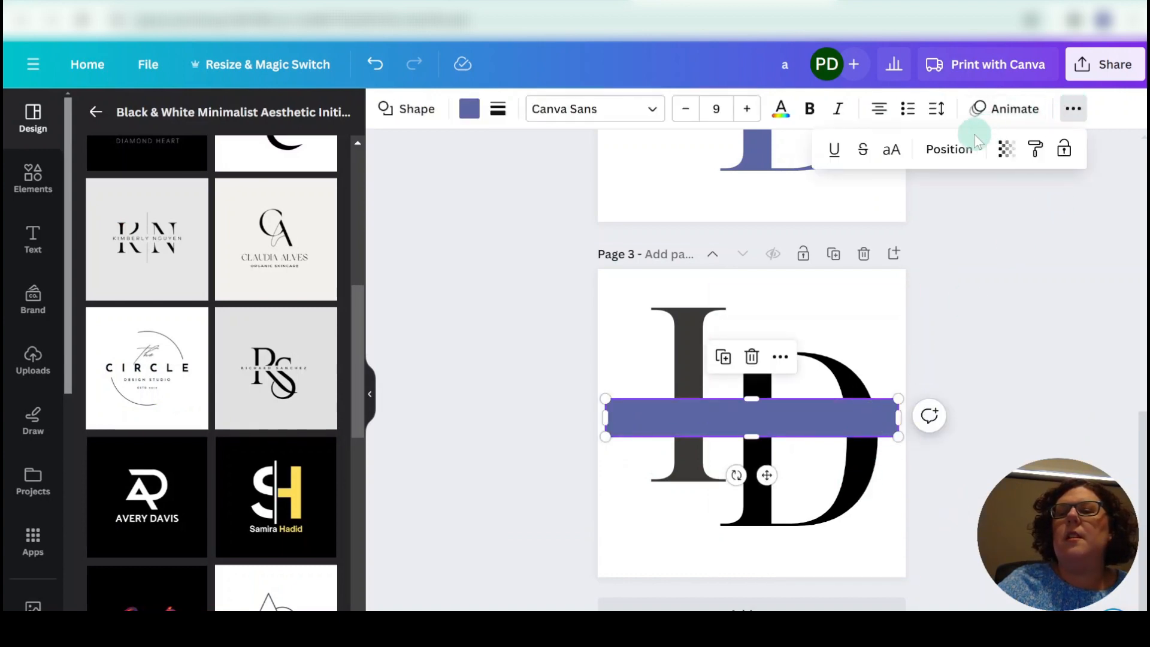
click(957, 149)
click(270, 162)
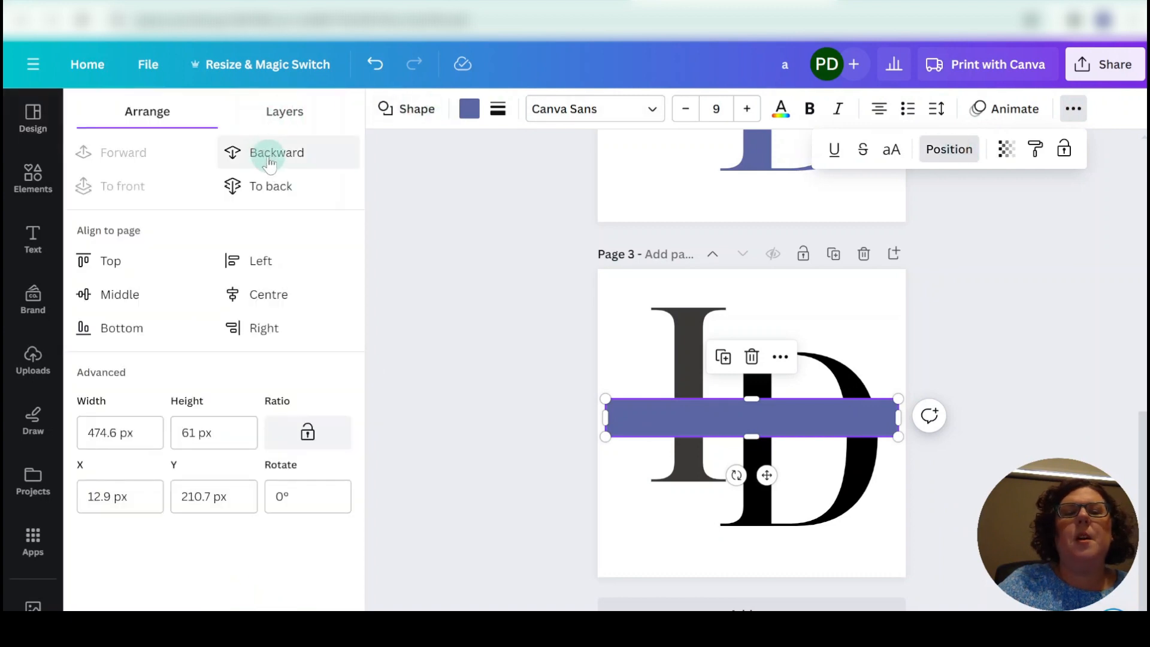
click(271, 160)
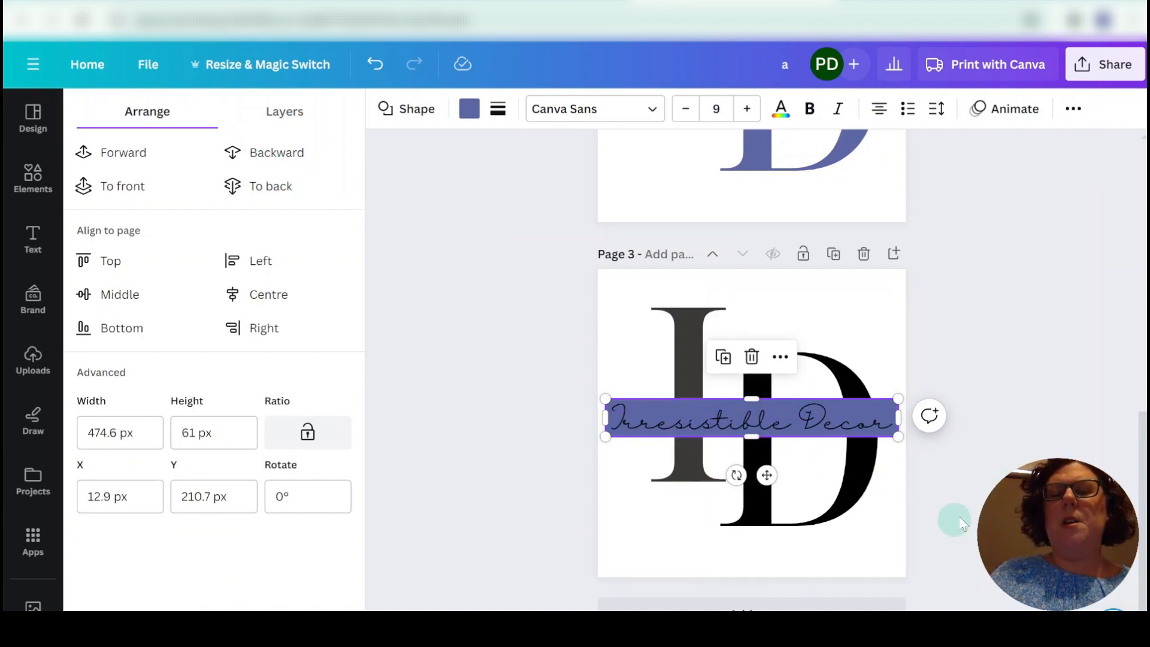
- Recolour the whole "Irresistible Decor" tagline on page 3 white using the document colours
click(976, 483)
click(750, 415)
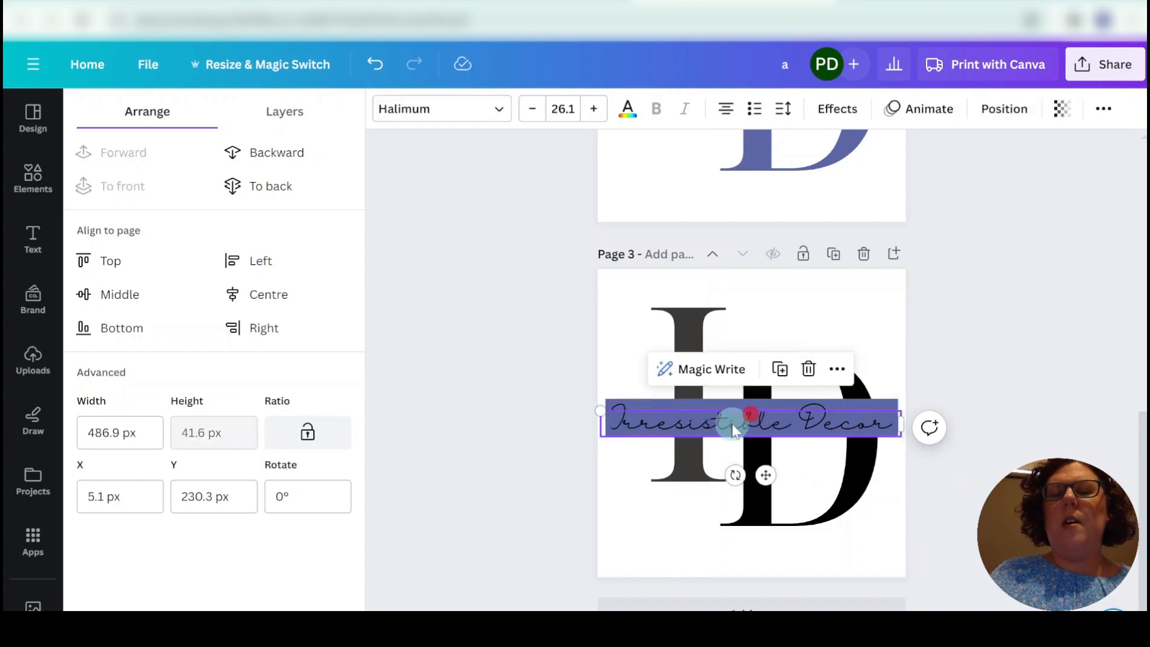
click(681, 421)
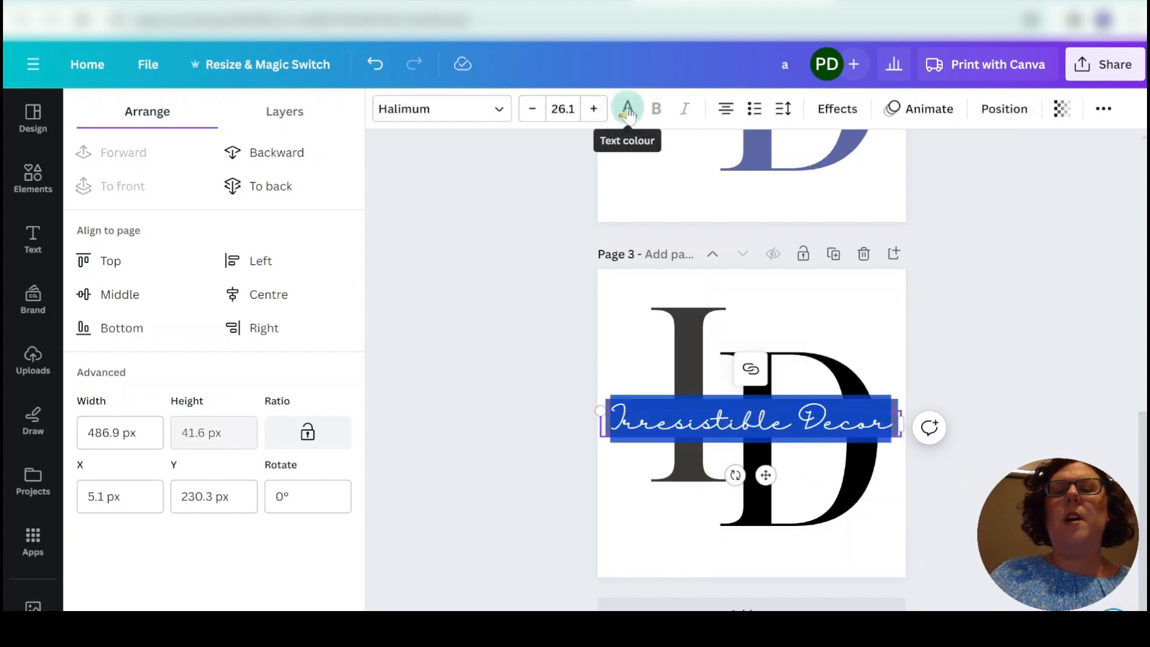
click(627, 108)
click(334, 206)
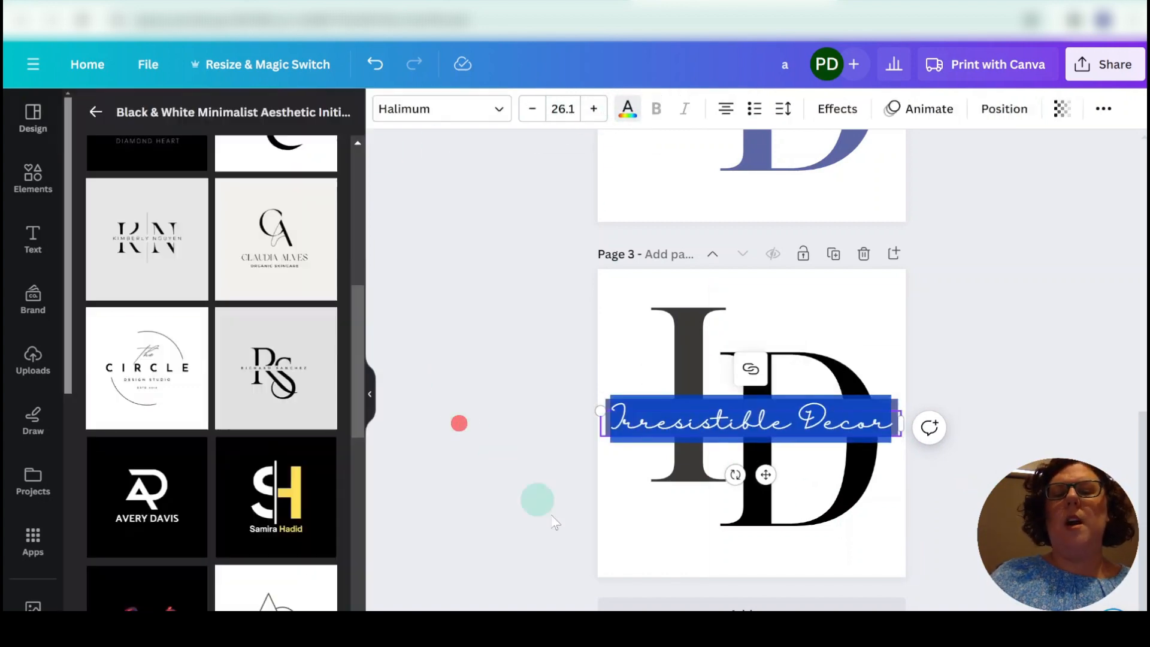
click(457, 421)
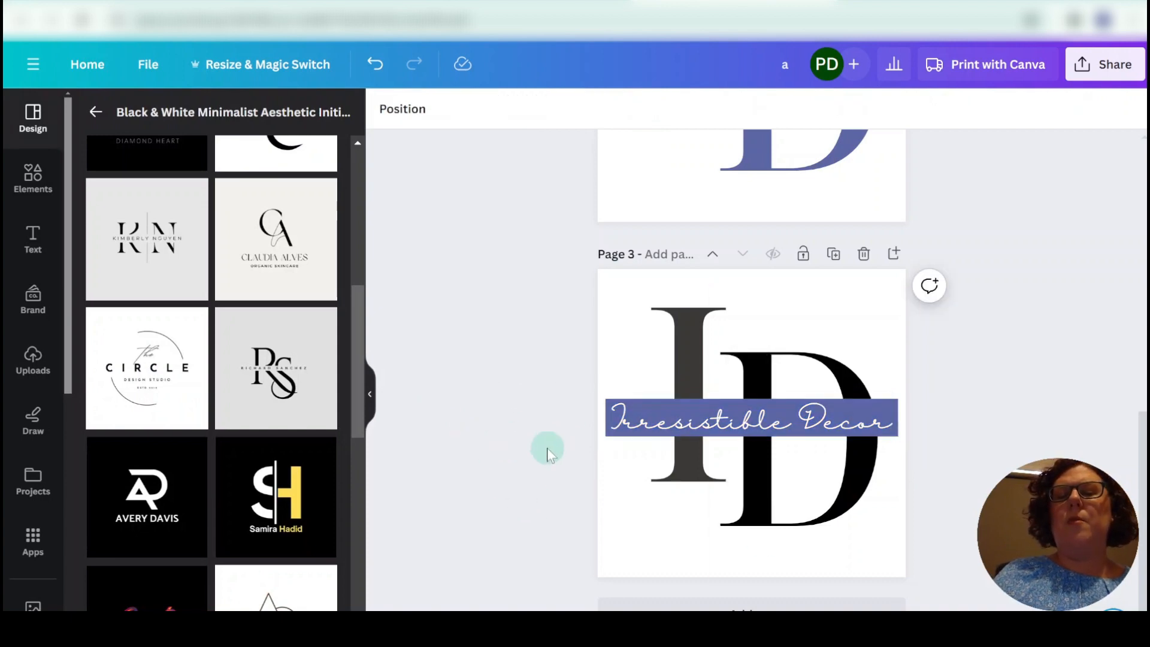
- Compare the three logo colour variations across pages 1 to 3
scroll(529, 402, up, 5)
scroll(529, 403, down, 5)
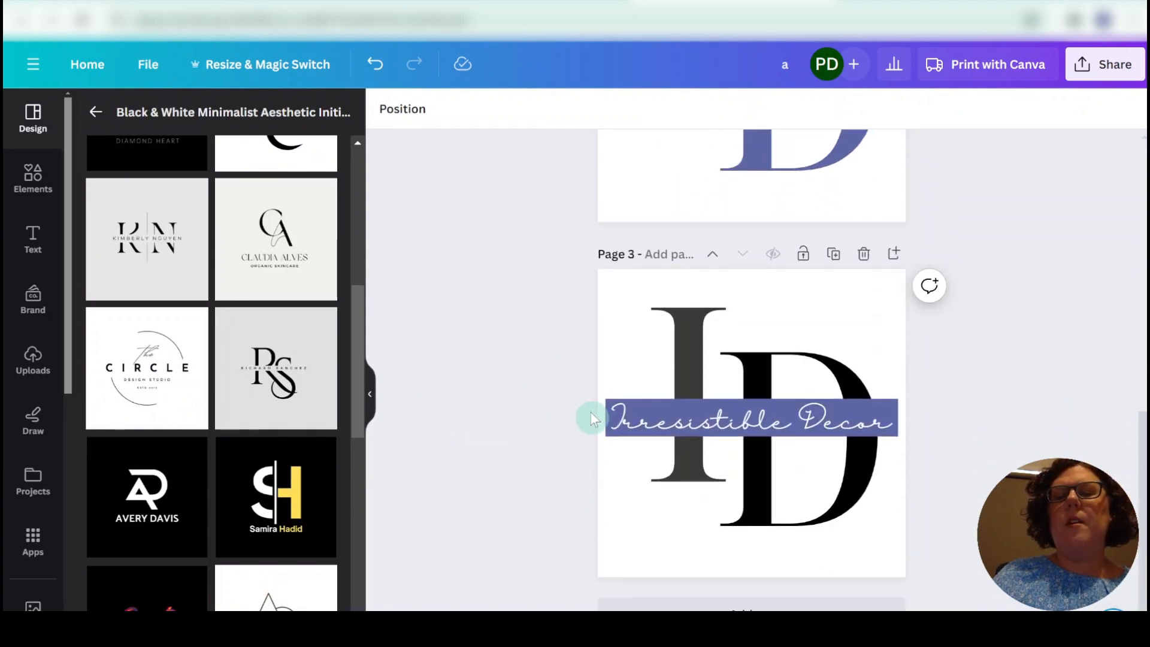
scroll(1103, 377, up, 3)
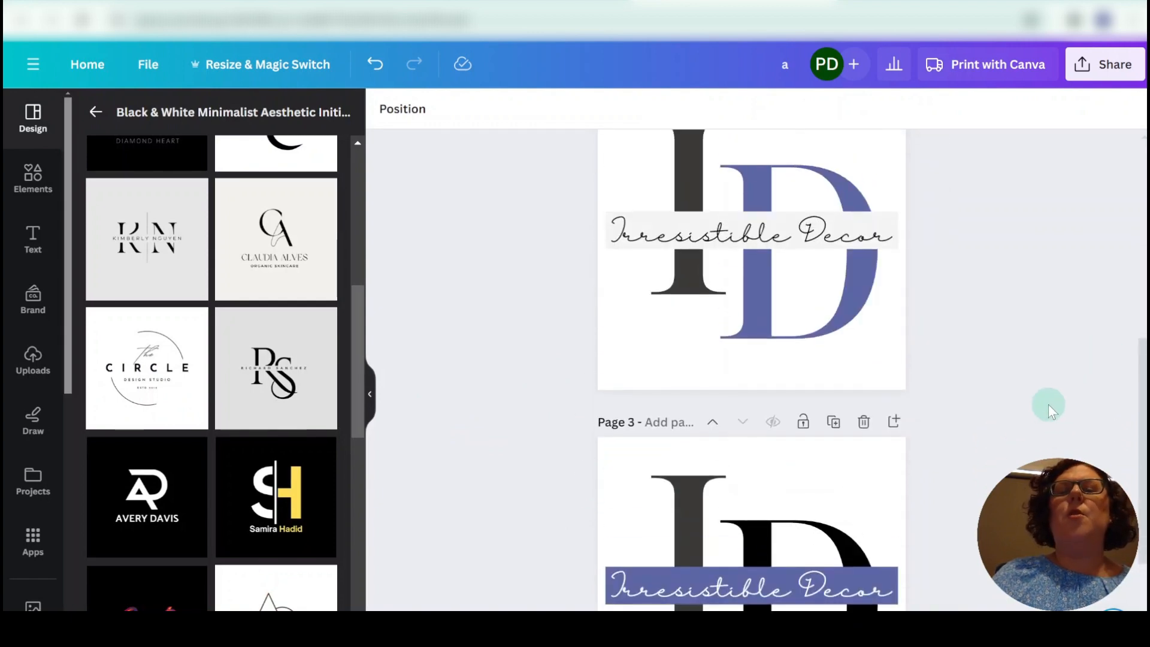
scroll(1042, 380, up, 8)
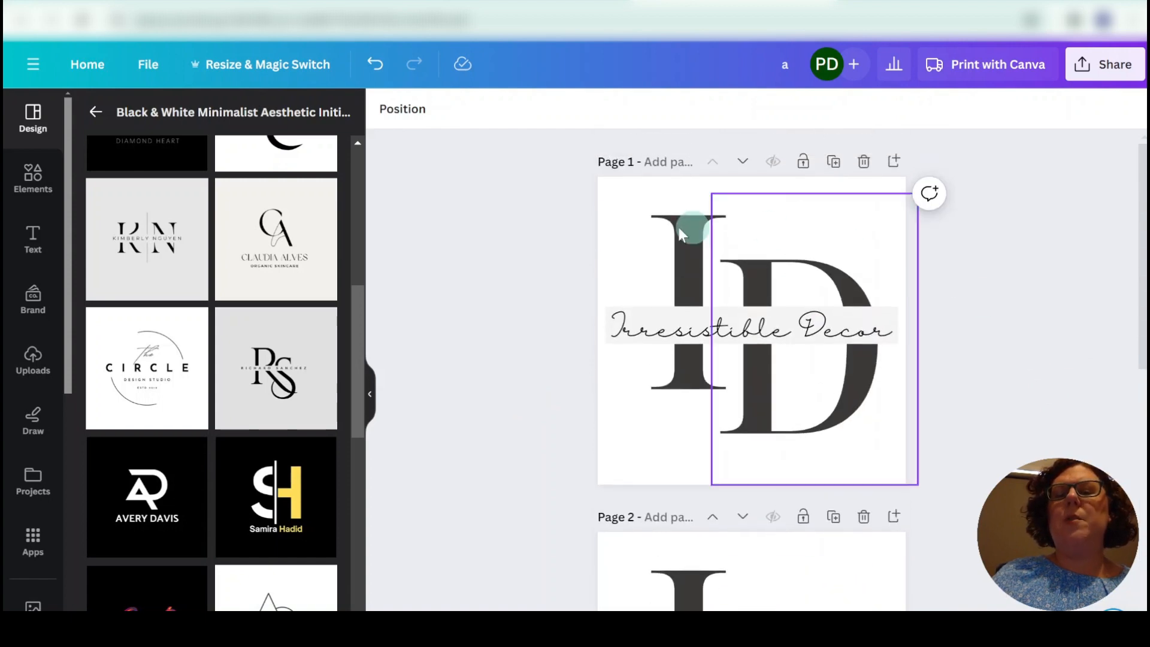
scroll(820, 409, down, 5)
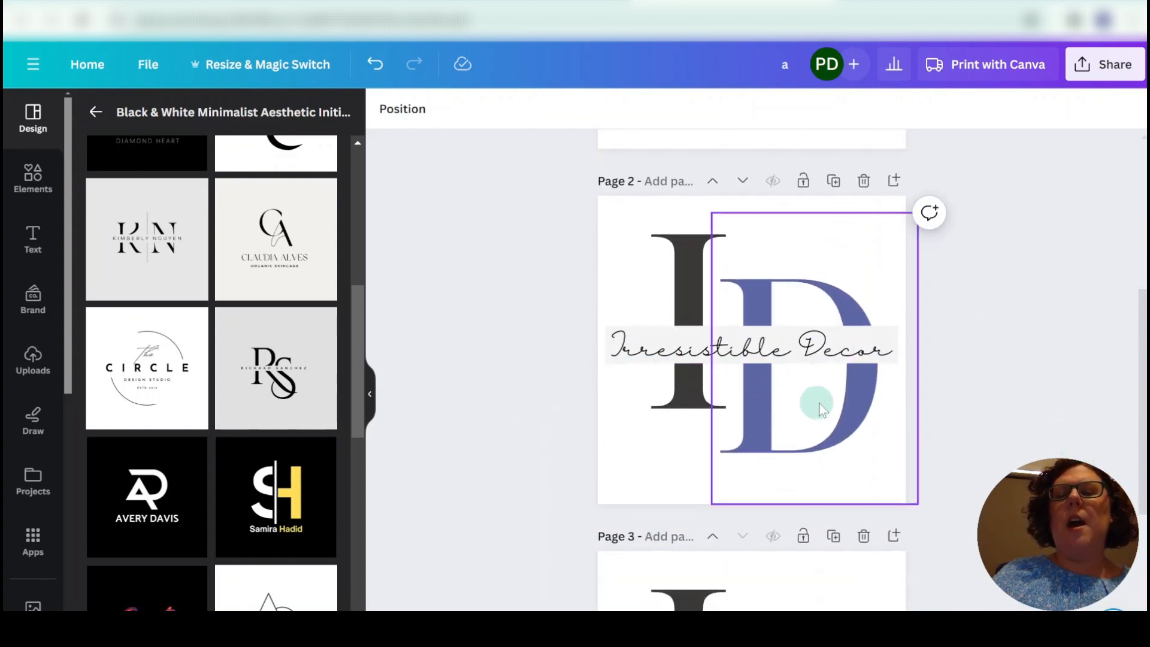
scroll(942, 442, down, 4)
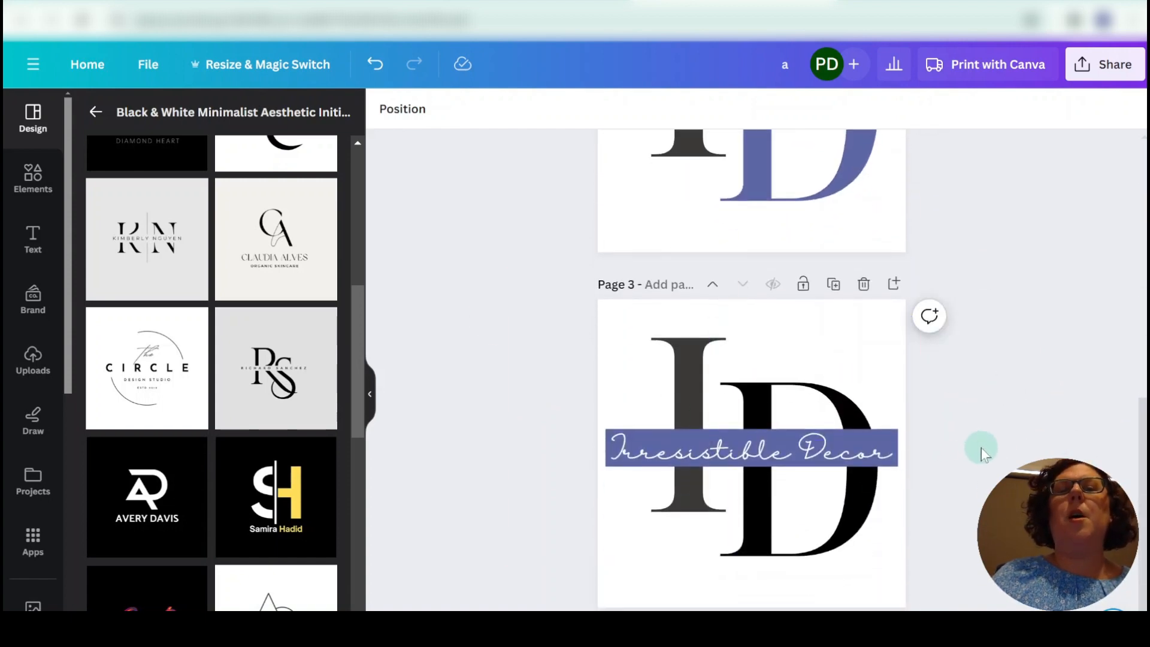
scroll(988, 441, down, 1)
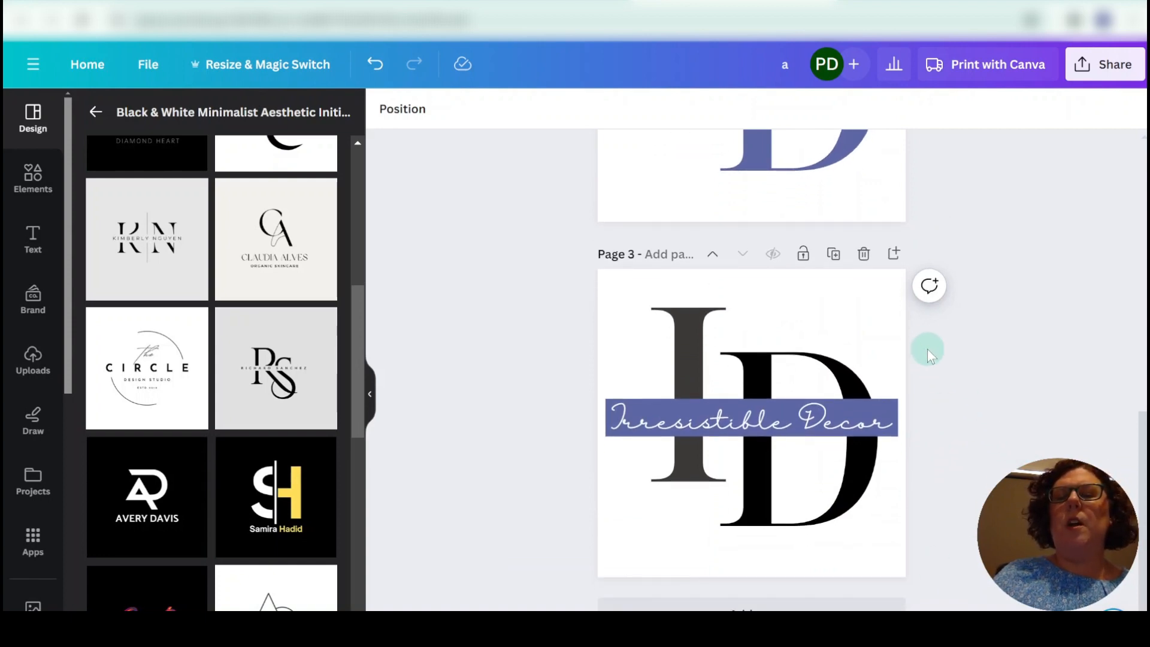
click(834, 254)
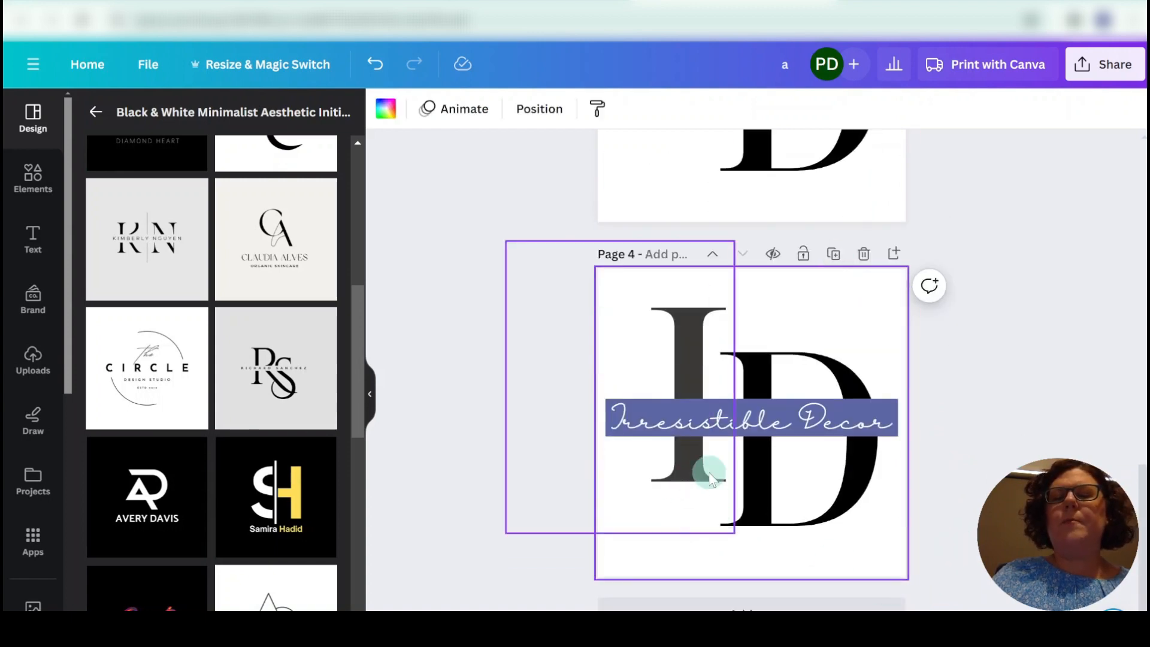
scroll(966, 440, up, 8)
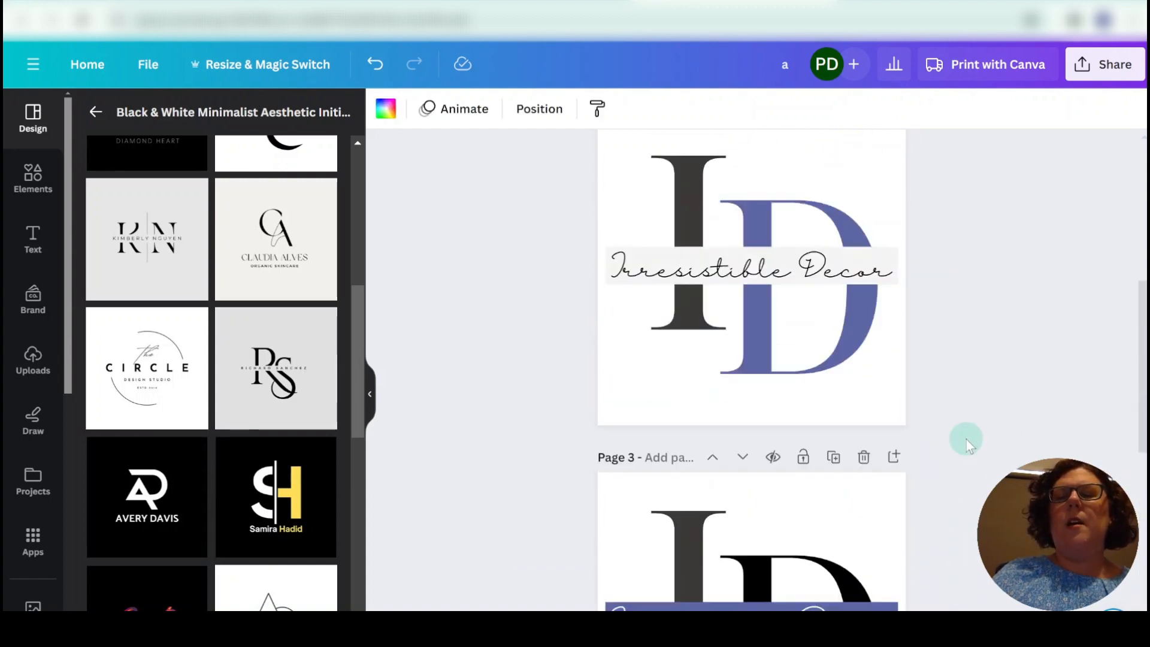
scroll(965, 440, up, 2)
scroll(744, 508, down, 1)
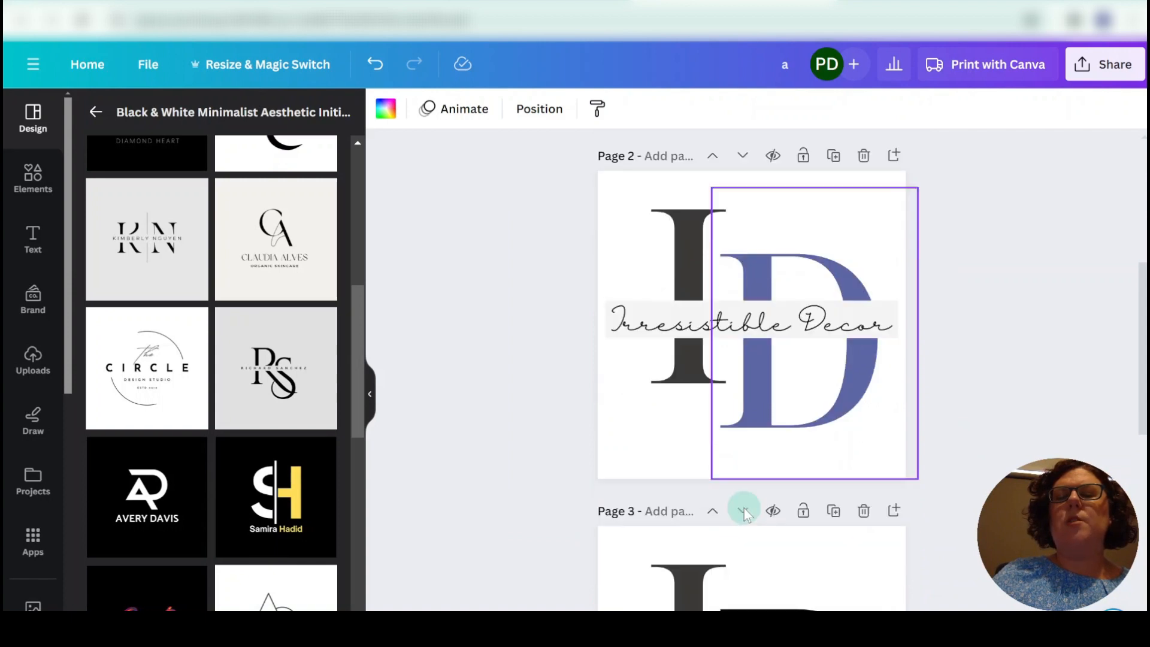
click(743, 512)
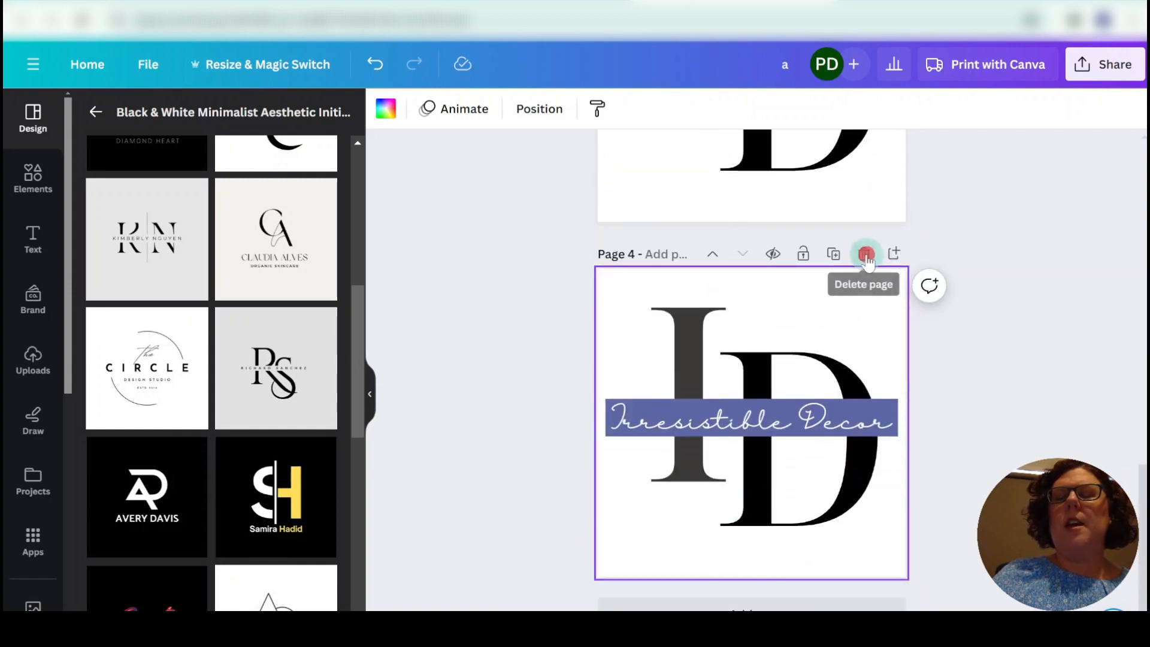
click(866, 254)
- Duplicate page 2 with the blue D and move the copy down to become page 4
scroll(945, 447, up, 5)
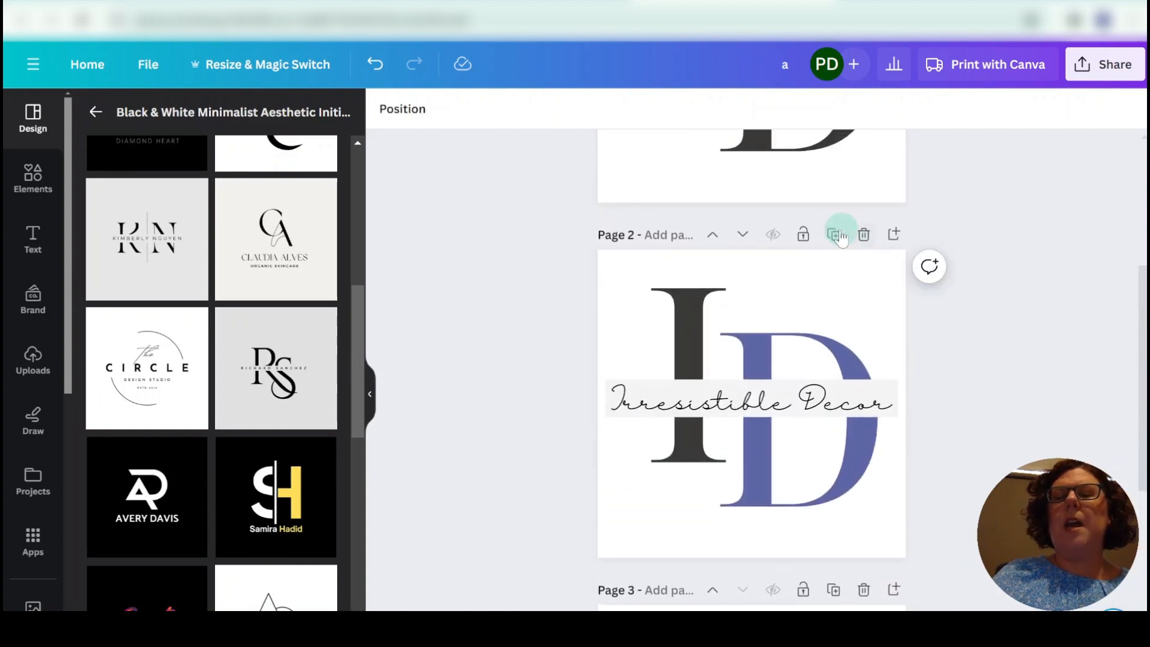
click(835, 235)
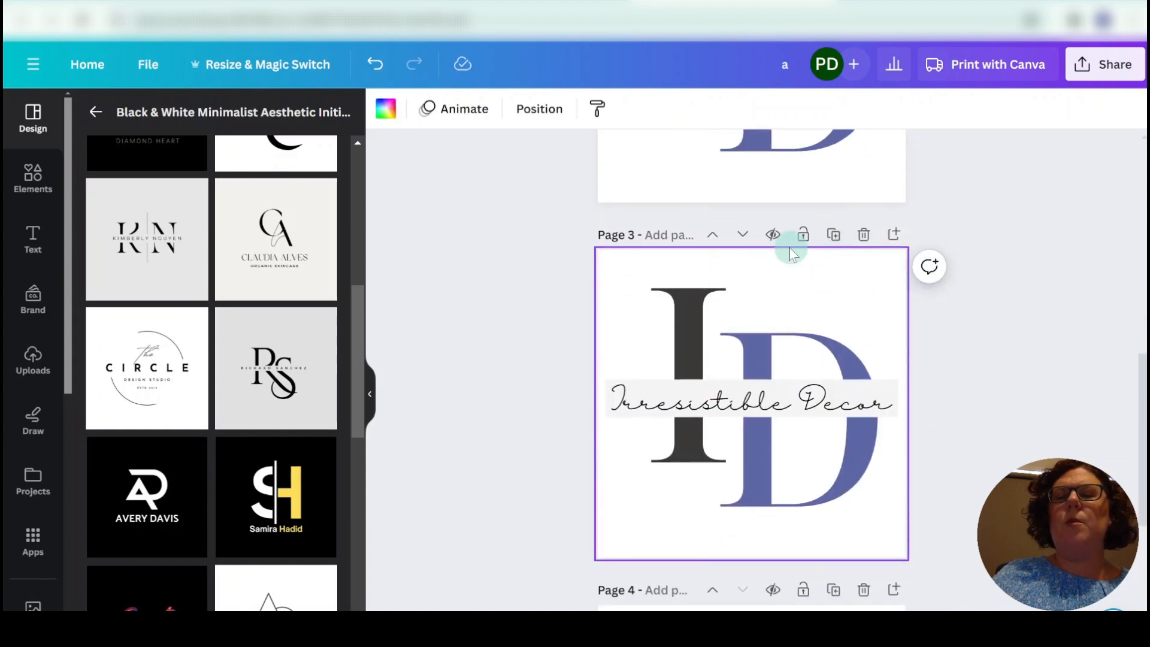
click(743, 233)
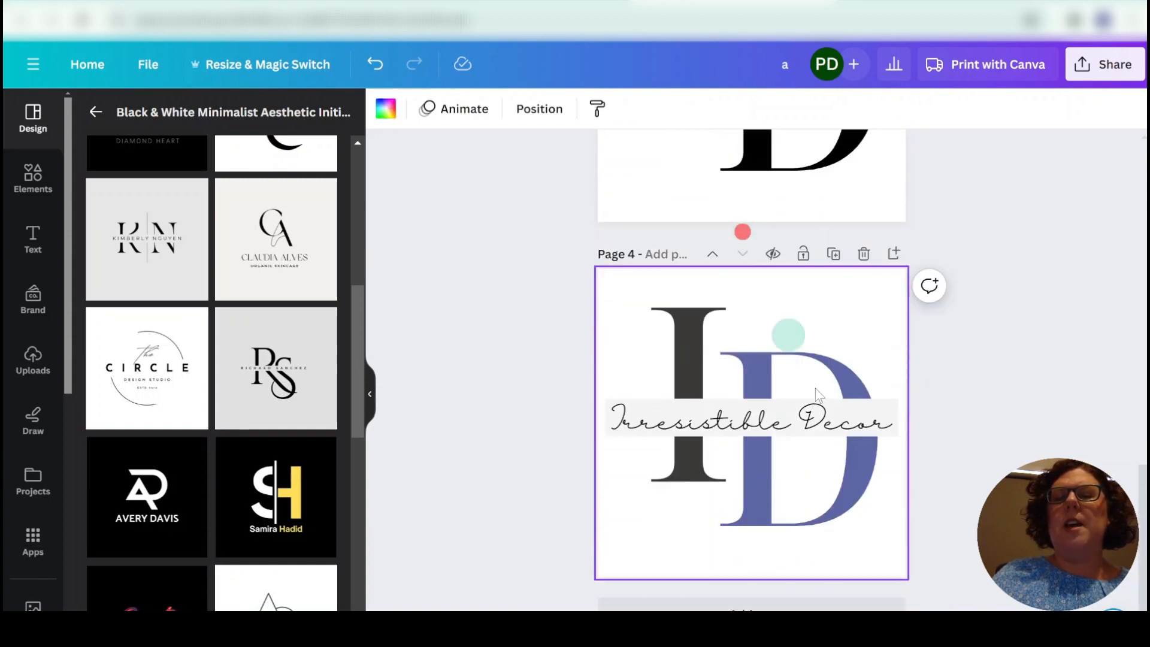
- Recolour the letter I on page 4 with the document blue so it matches the D
scroll(818, 395, up, 10)
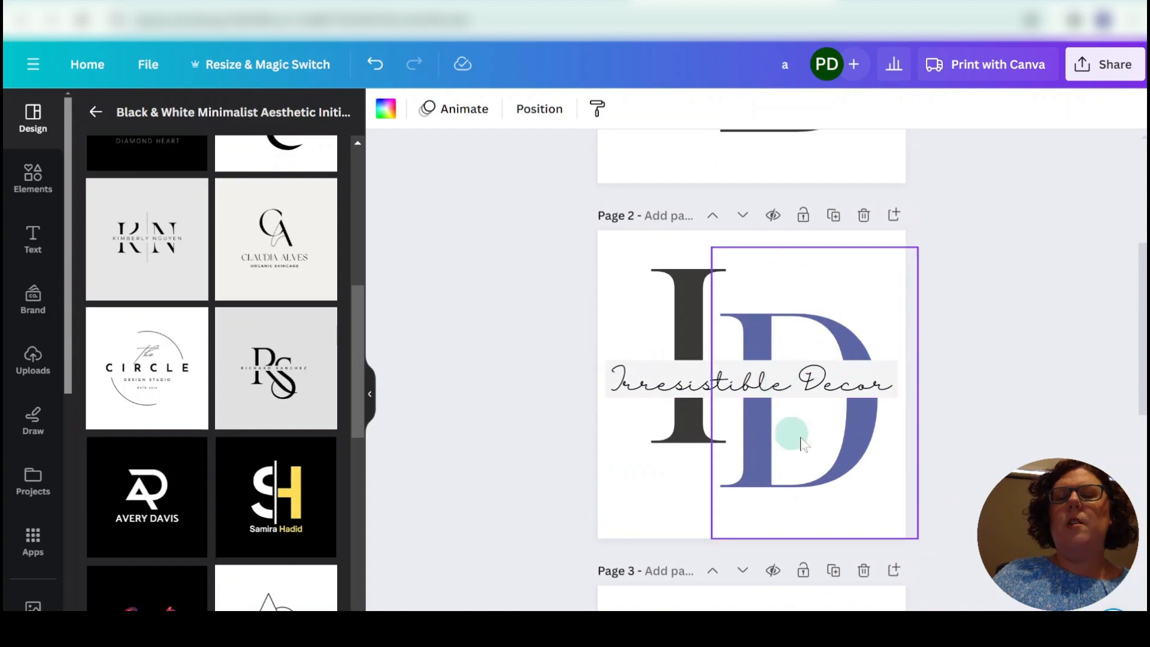
scroll(950, 480, down, 10)
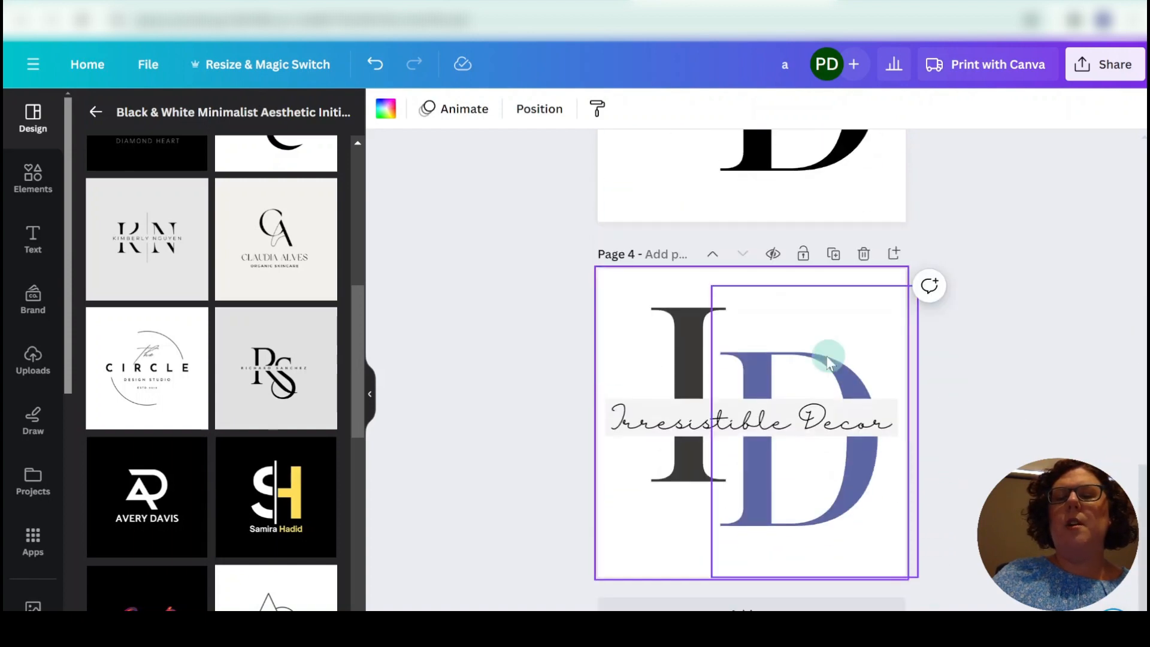
click(688, 469)
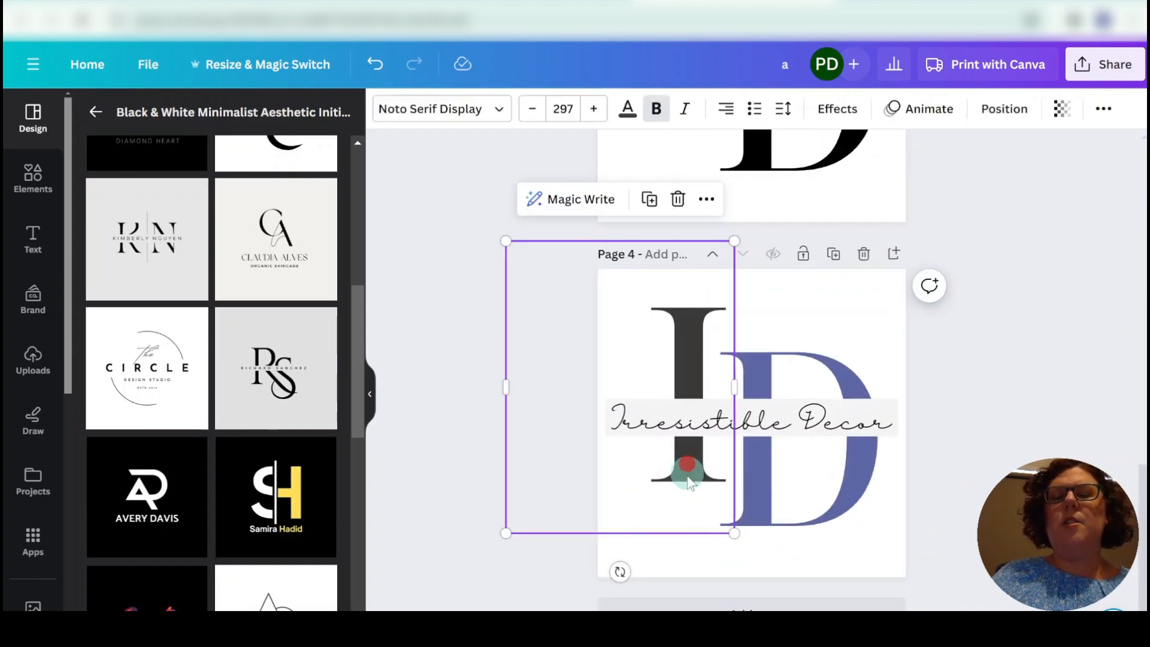
click(627, 109)
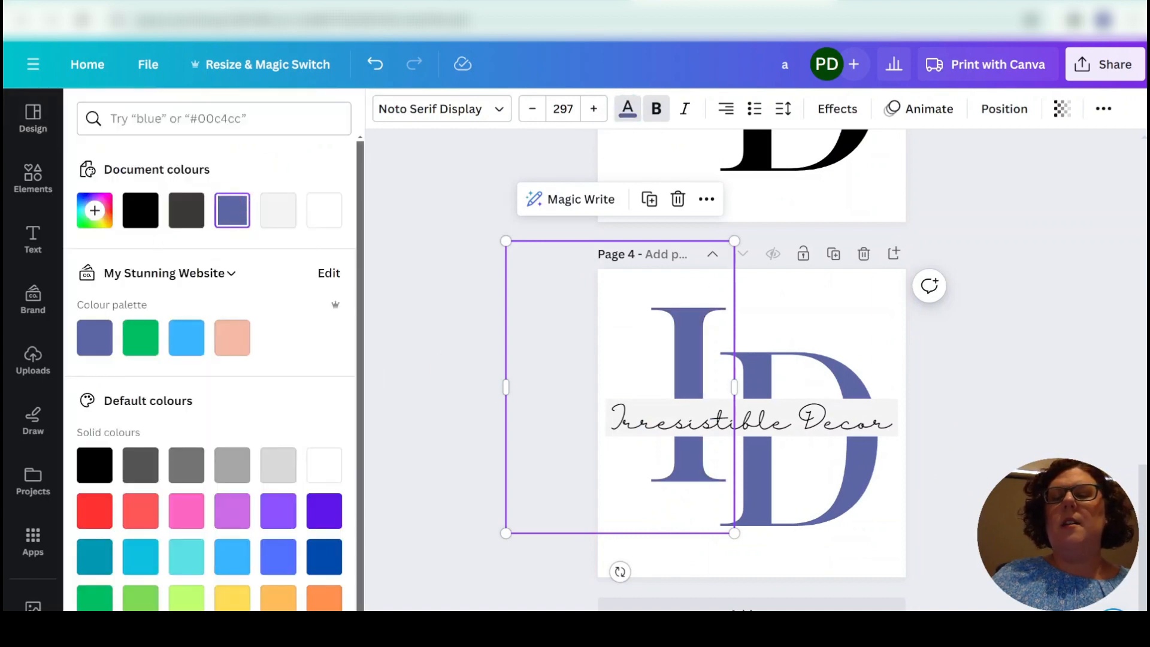
click(986, 515)
click(991, 411)
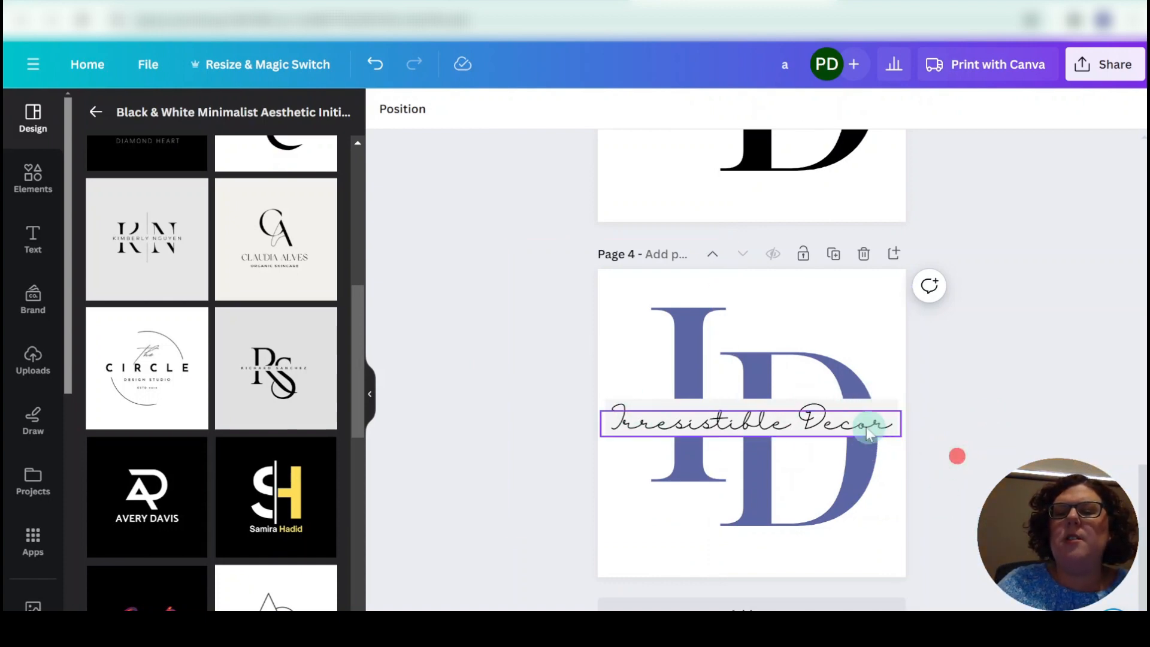
- Send the "Irresistible Decor" tagline on page 4 one layer backward, behind the grey band
click(850, 424)
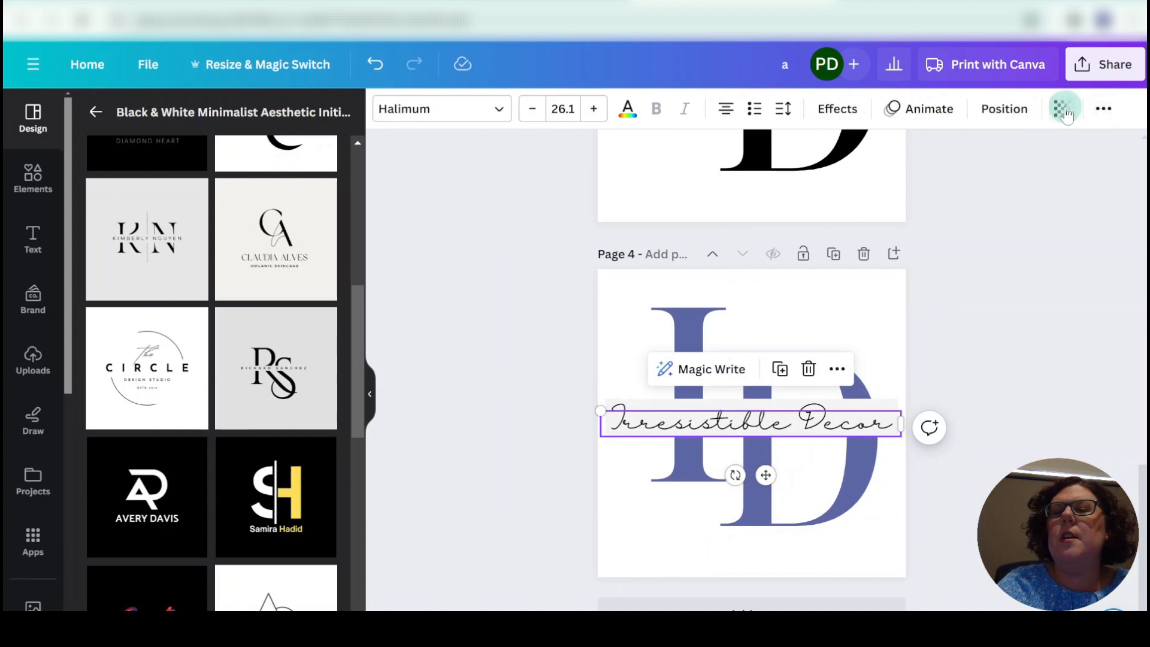
click(1010, 108)
click(292, 146)
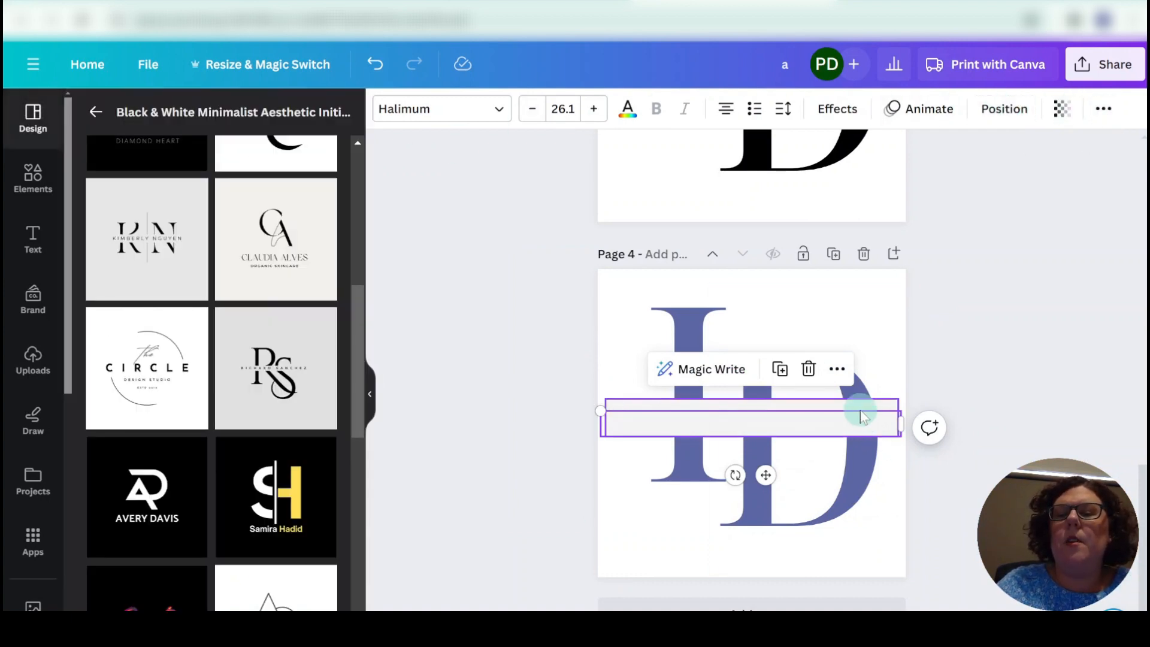
click(975, 480)
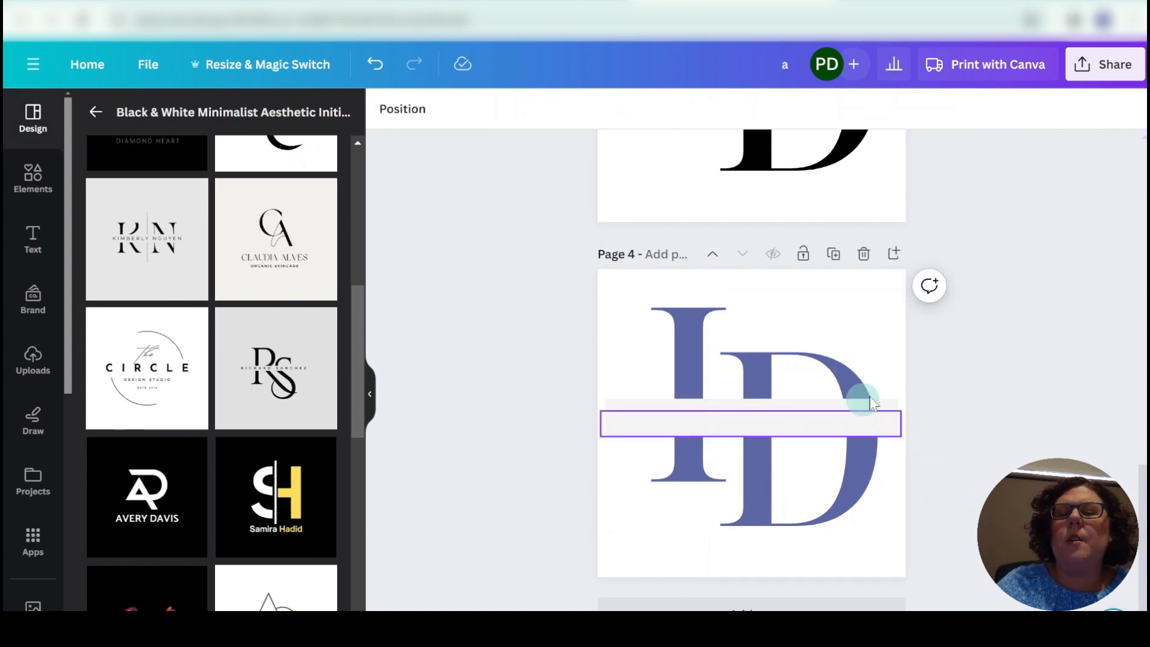
- Try moving the "Irresistible Decor" tagline on page 1 down off its grey band, and undo the moves
scroll(766, 411, up, 15)
scroll(773, 417, up, 2)
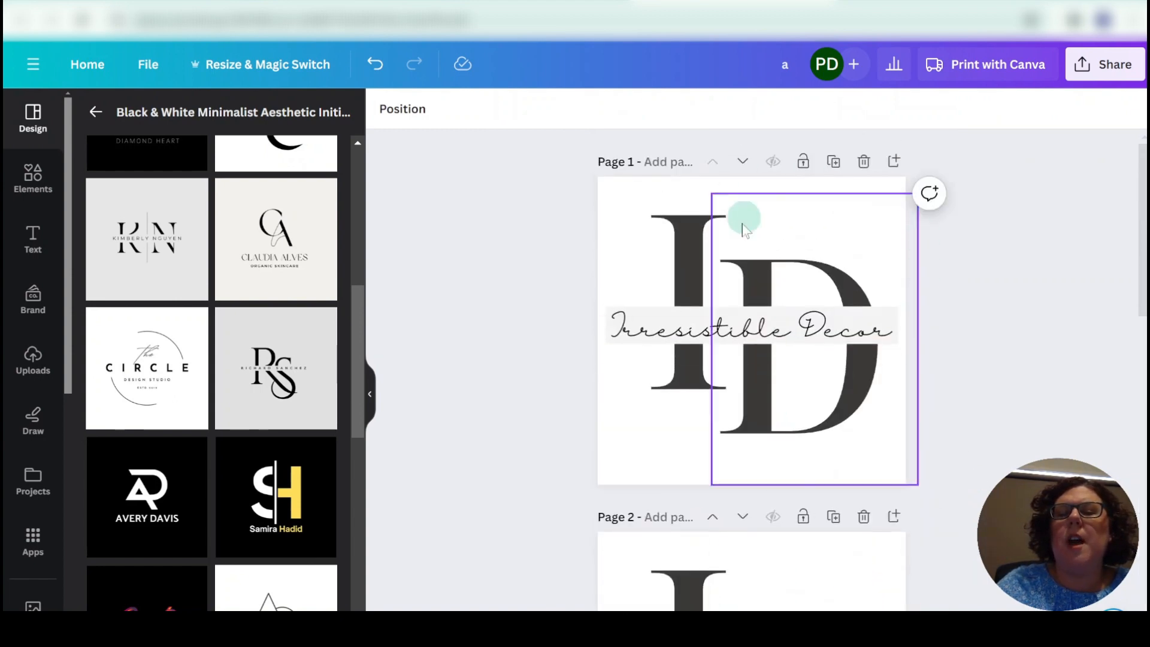
click(705, 323)
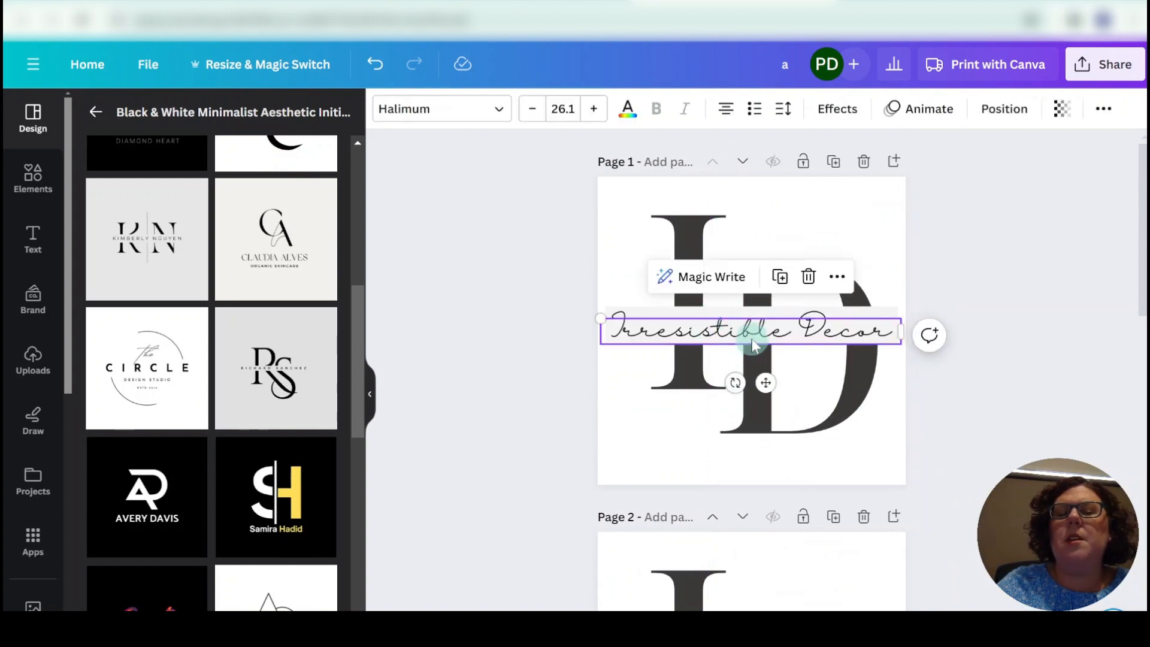
drag(752, 328, 840, 420)
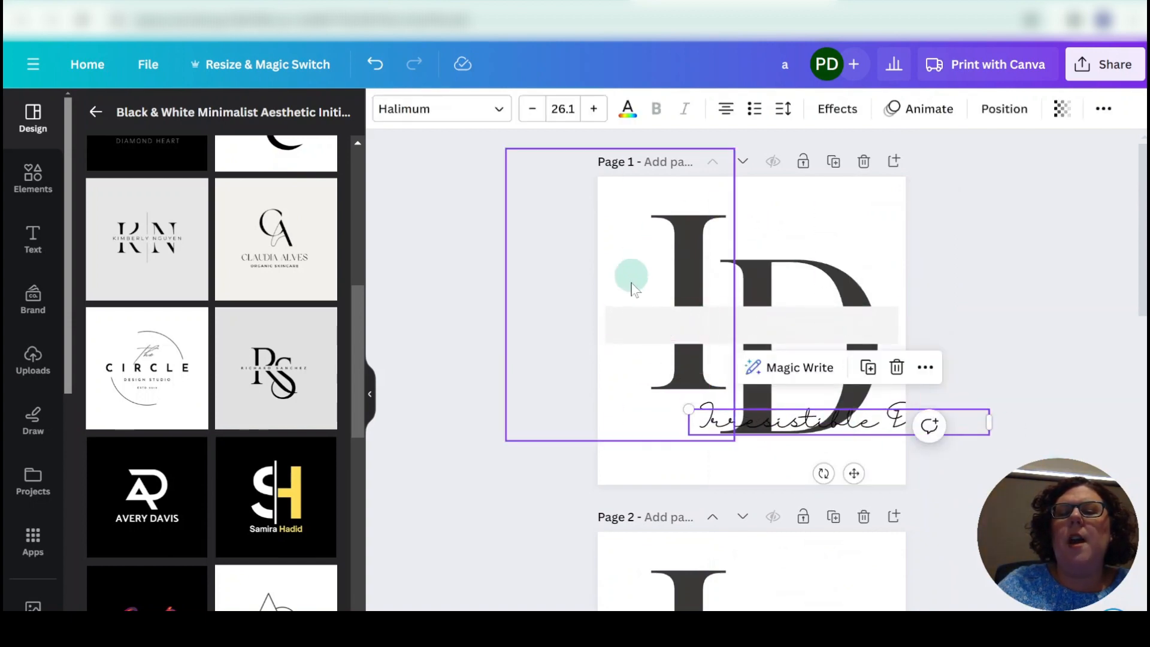
click(634, 323)
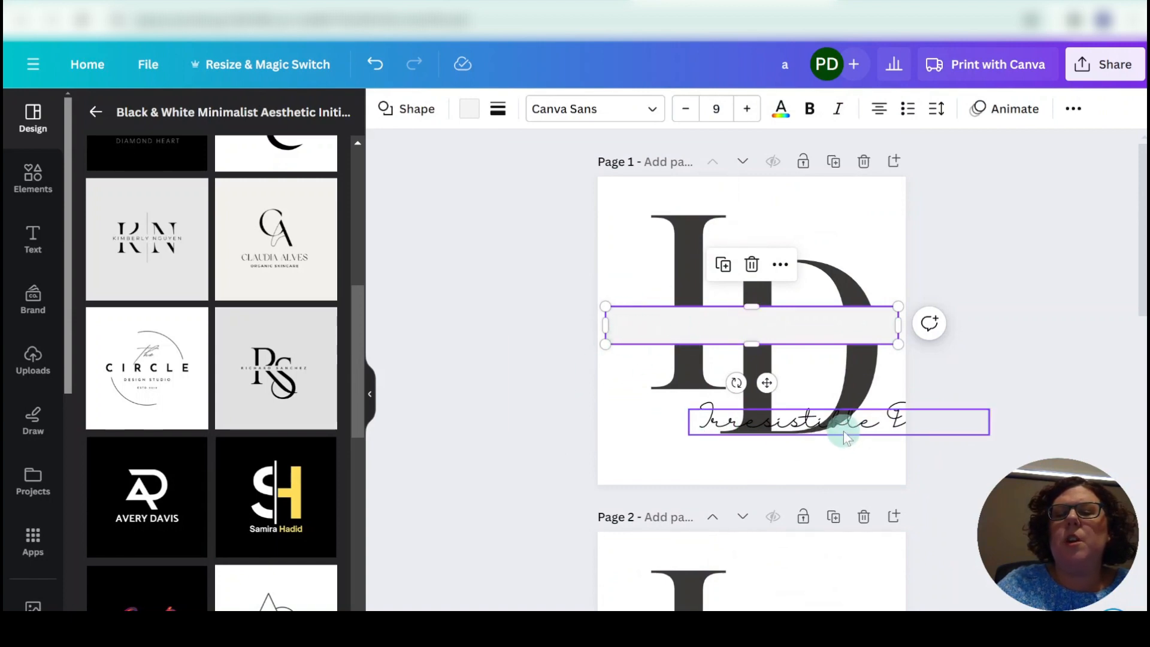
drag(844, 433, 806, 389)
key(ctrl+z)
key(ctrl+z)
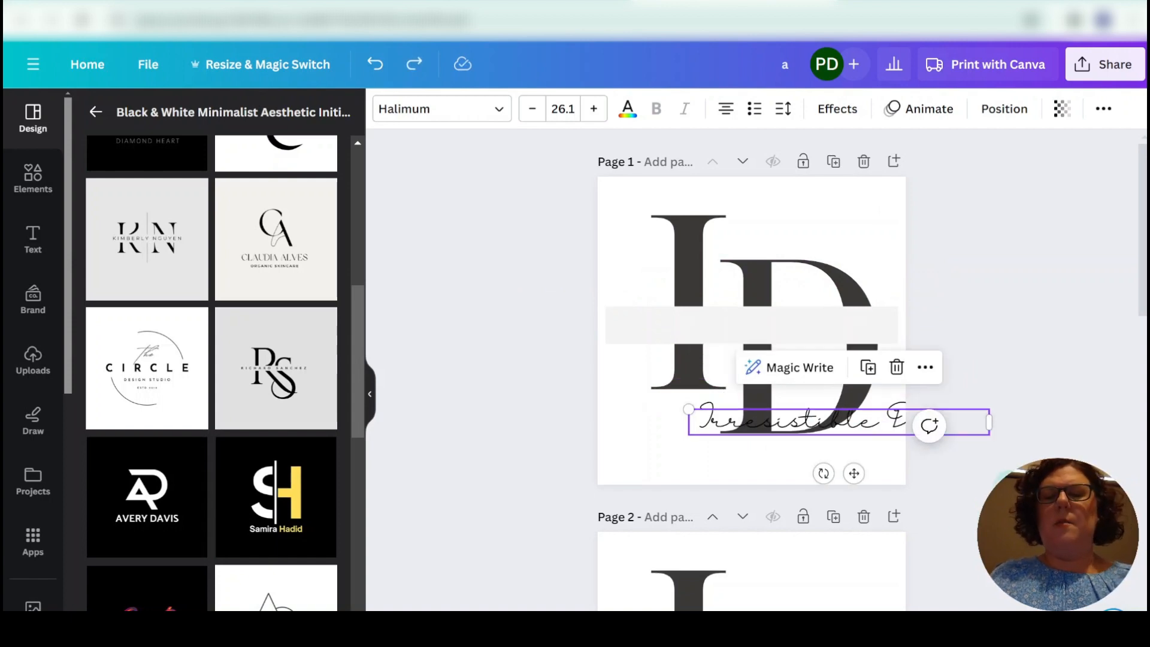
click(1107, 447)
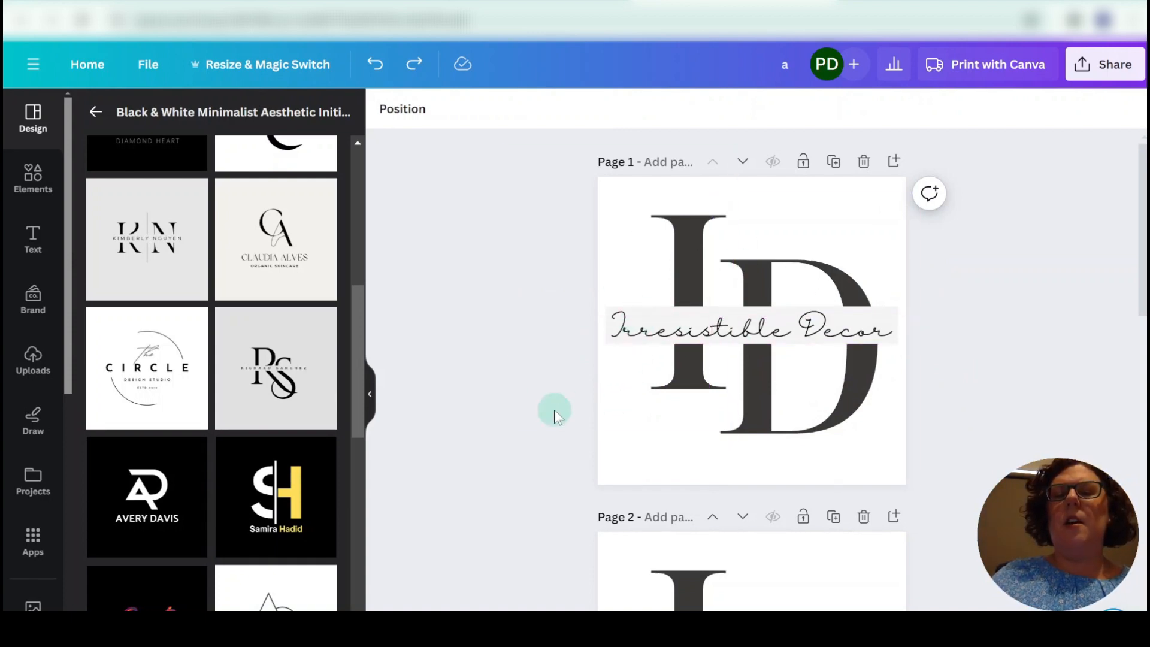
- Fill the band on page 4 with the document blue #5C66A4 and lighten it to the custom colour #D8DDFF
scroll(555, 415, down, 5)
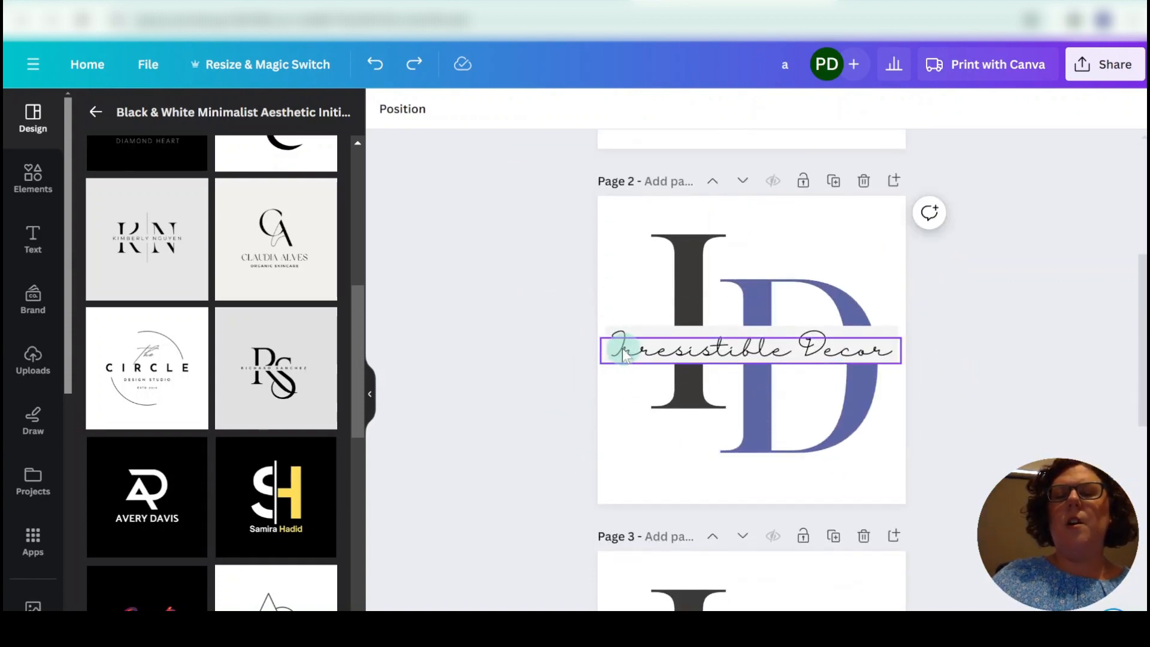
scroll(552, 334, up, 4)
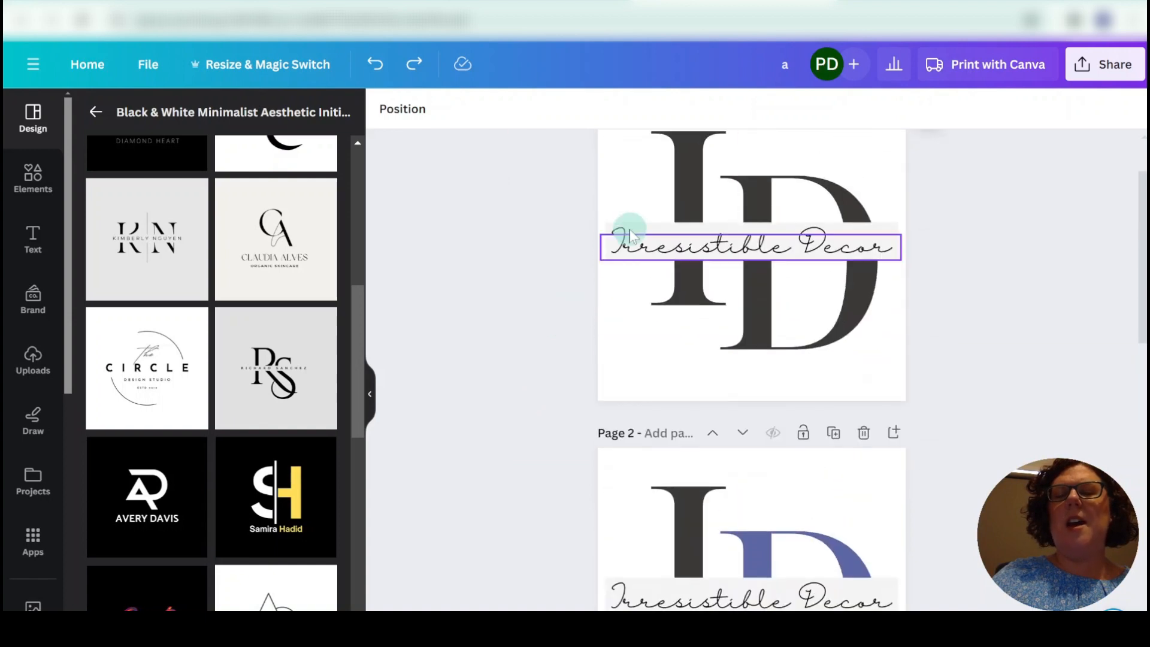
scroll(555, 382, down, 14)
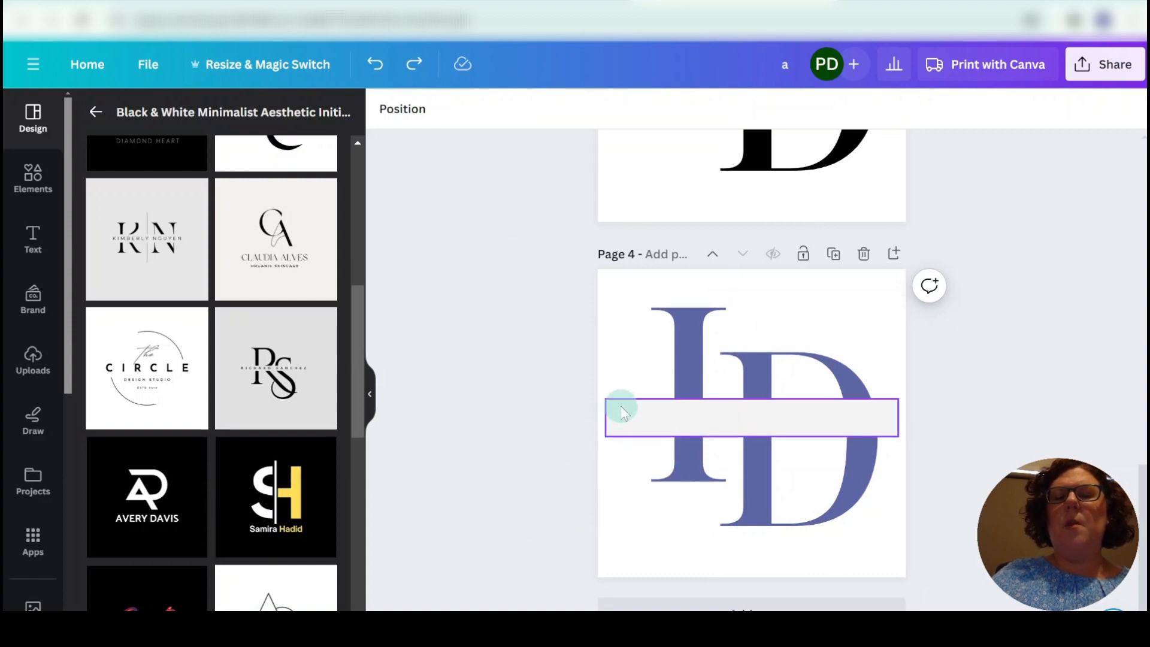
click(630, 405)
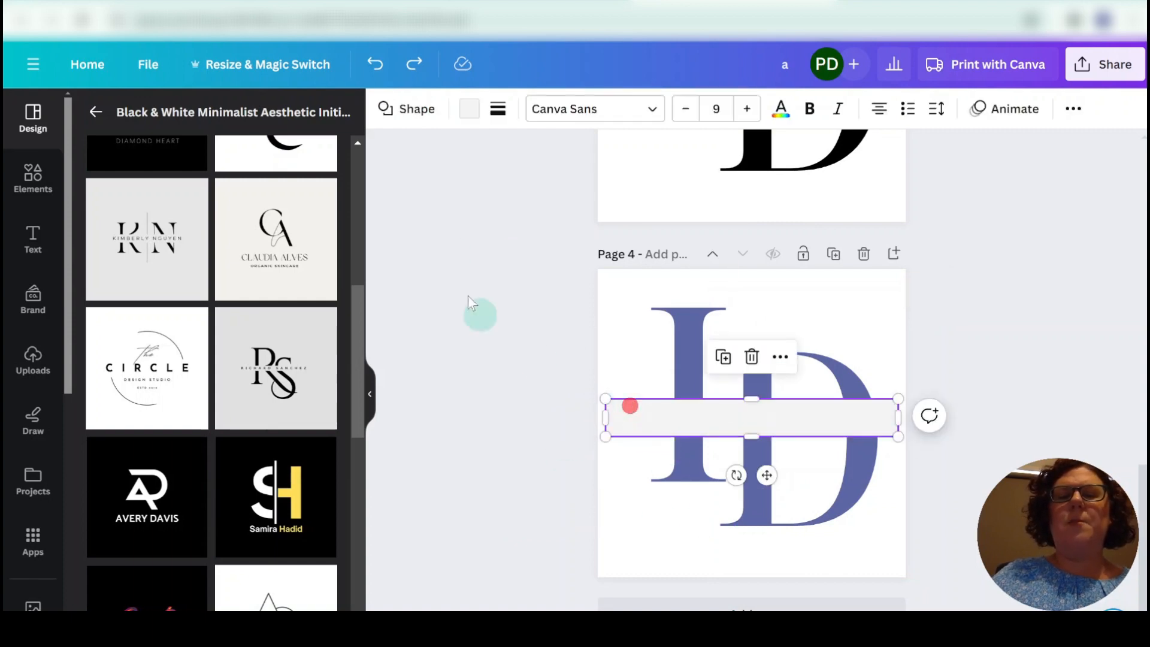
click(469, 108)
click(279, 219)
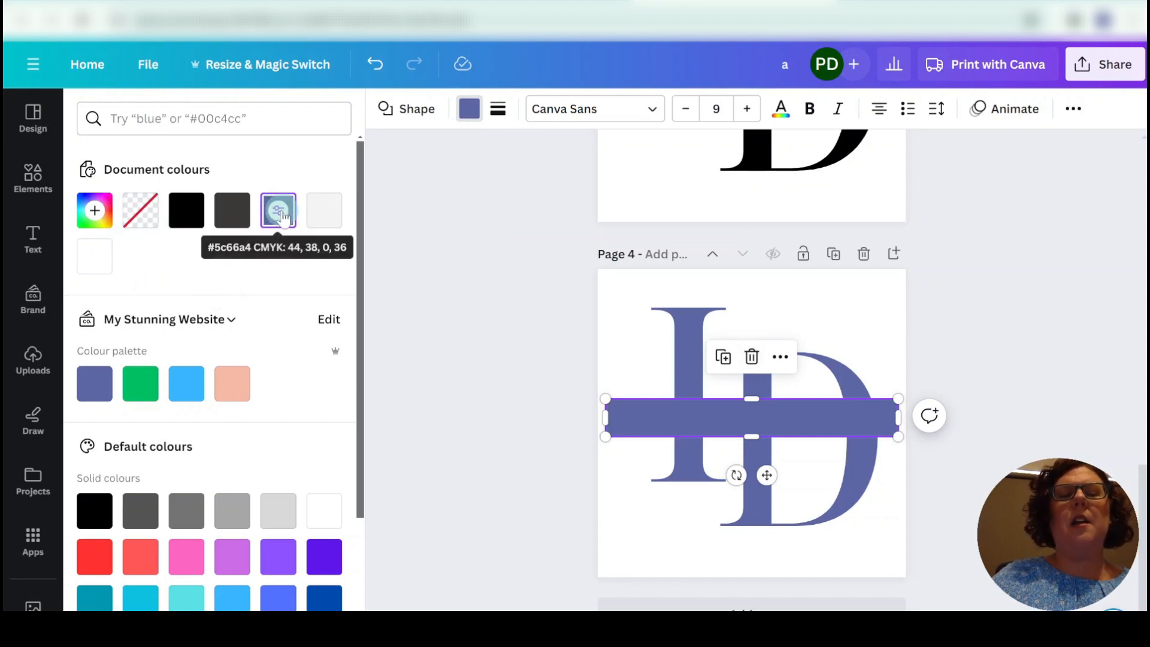
click(95, 212)
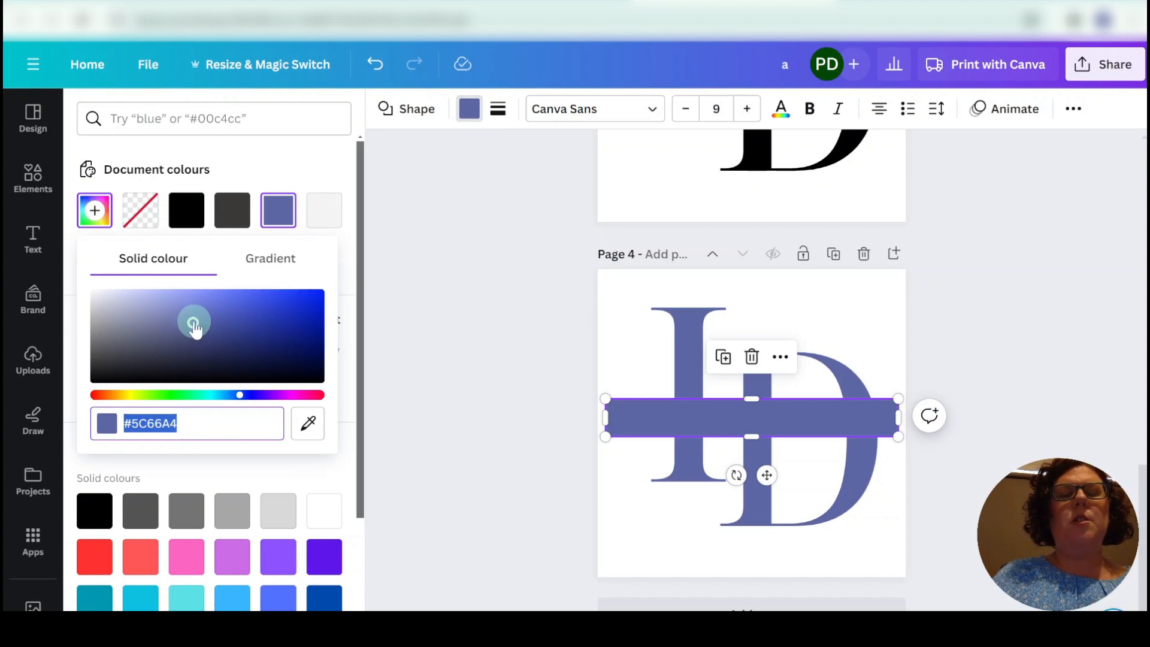
mouse_move(194, 323)
mouse_down()
mouse_move(114, 279)
mouse_move(135, 277)
mouse_up()
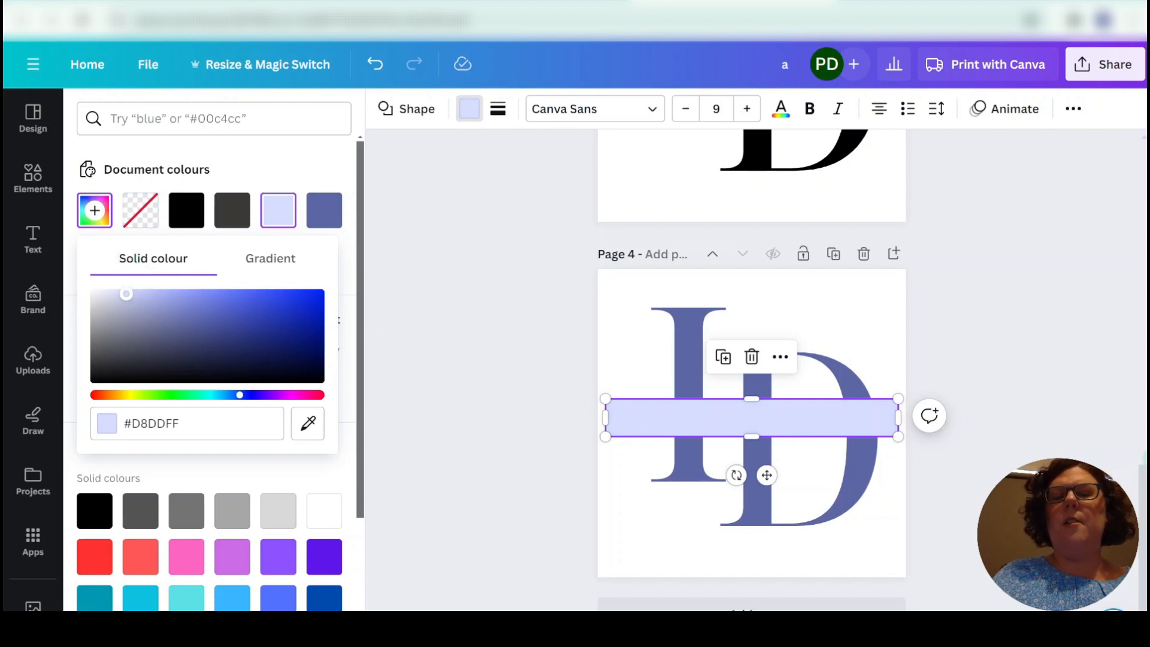
click(1025, 361)
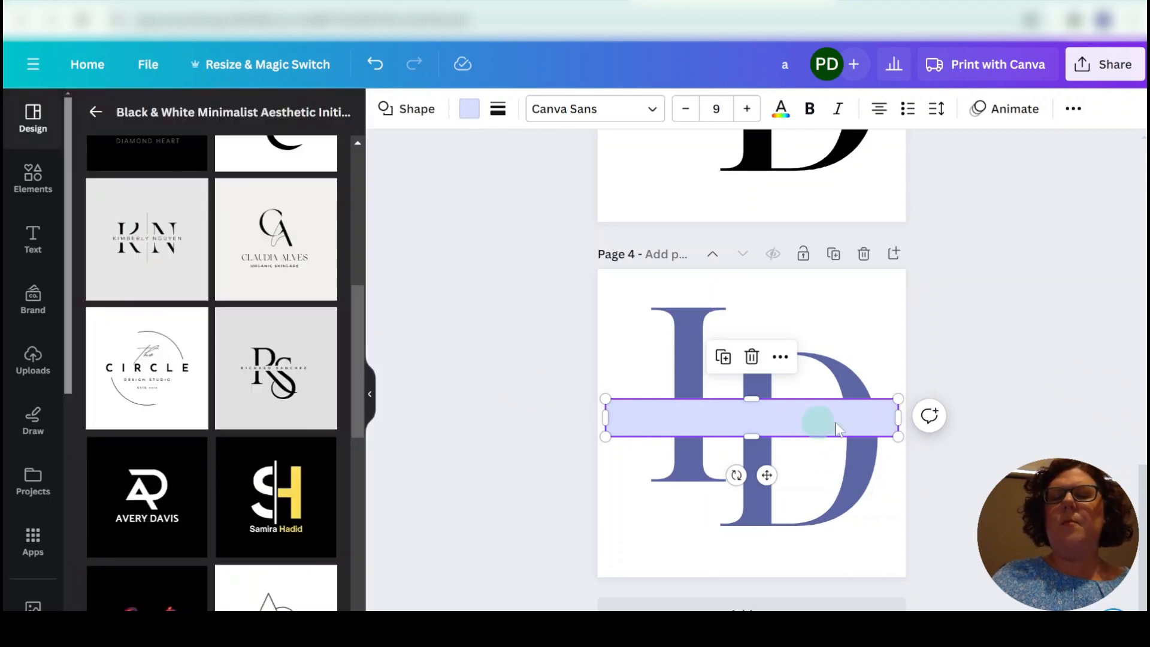
click(964, 468)
- Send the light blue band on page 4 one layer backward so it sits behind the "Irresistible Decor" tagline
click(747, 416)
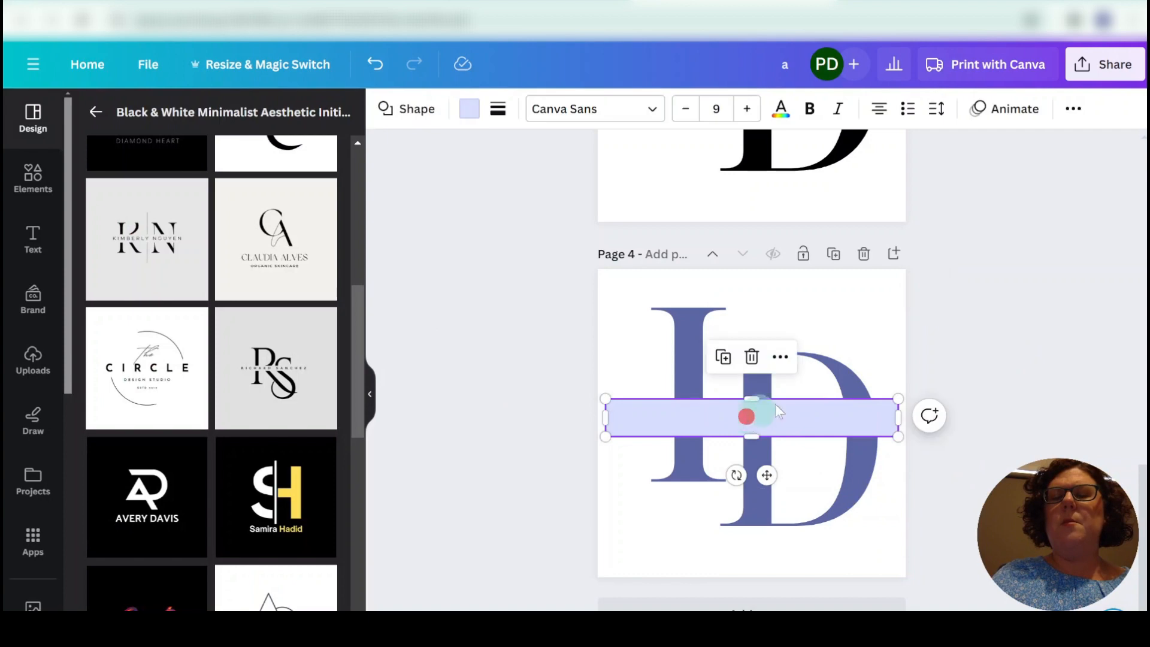
click(1072, 109)
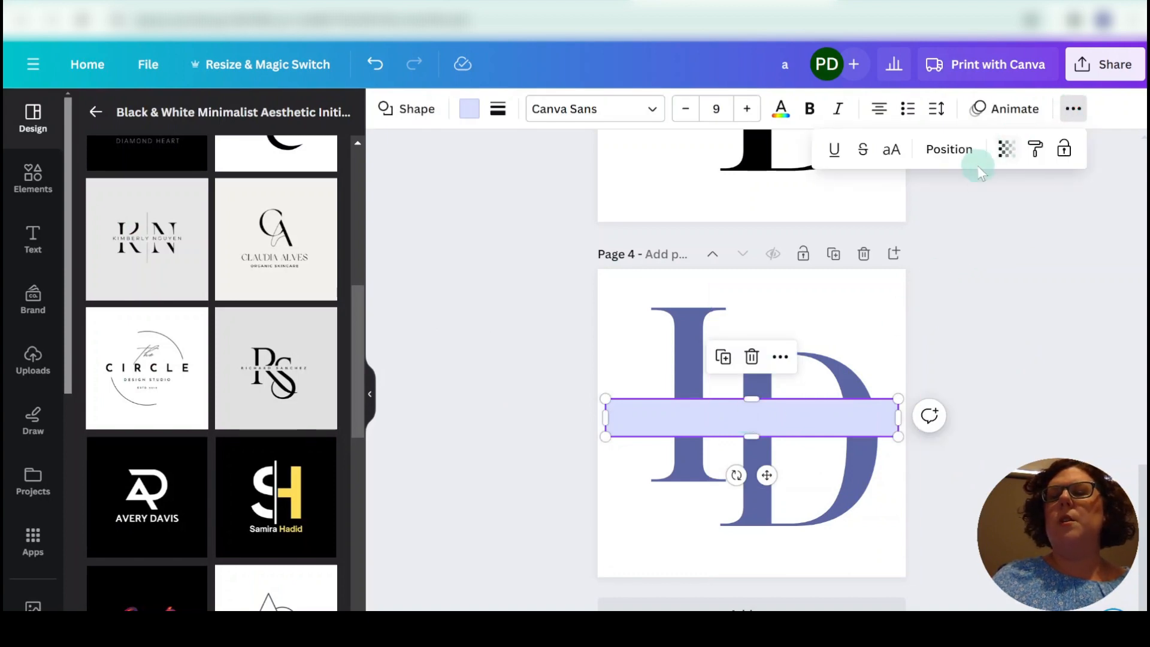
click(949, 149)
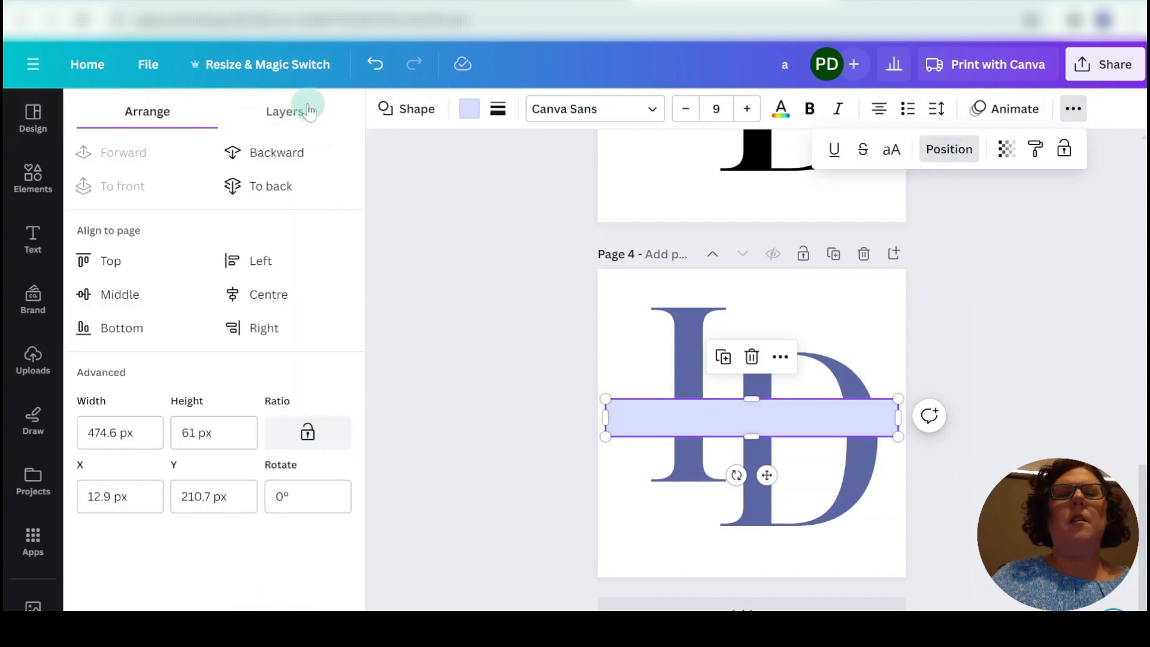
click(279, 156)
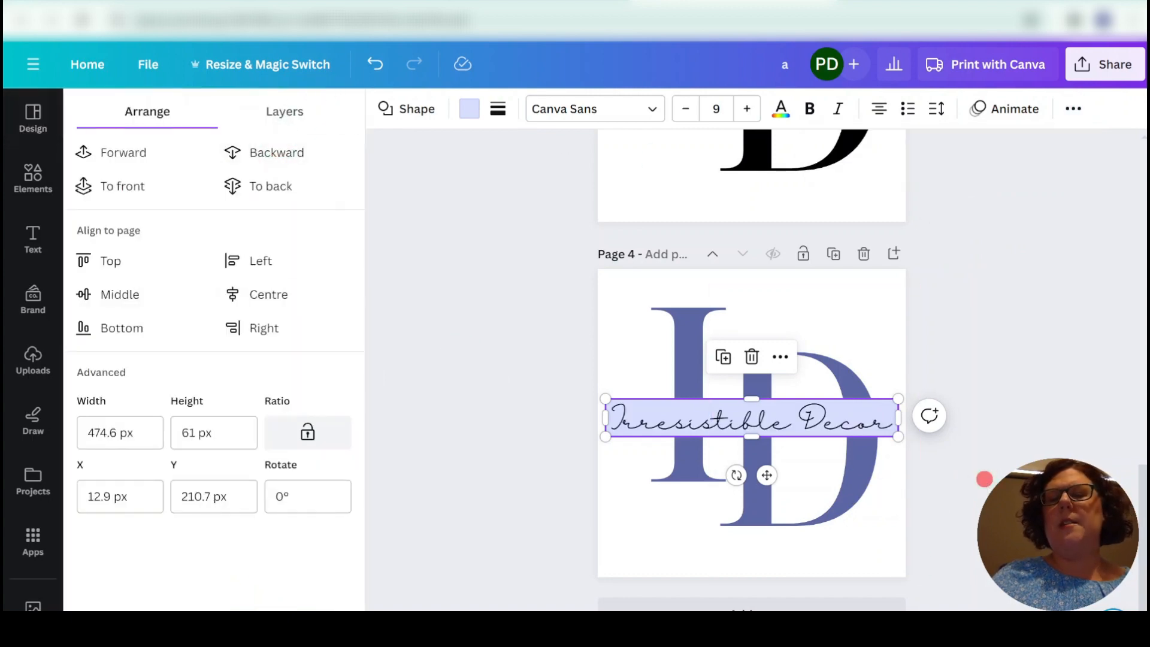
click(501, 494)
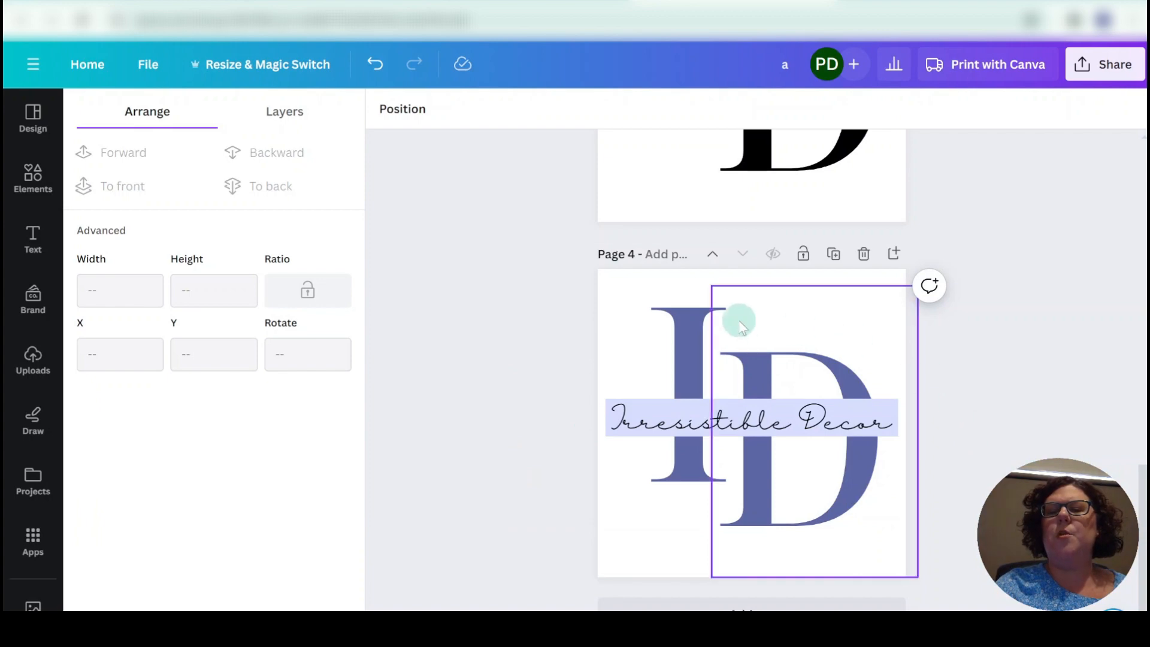
- Duplicate page 3 with the blue band and white tagline, and move the copy down to become page 5
scroll(968, 361, up, 3)
scroll(969, 360, up, 2)
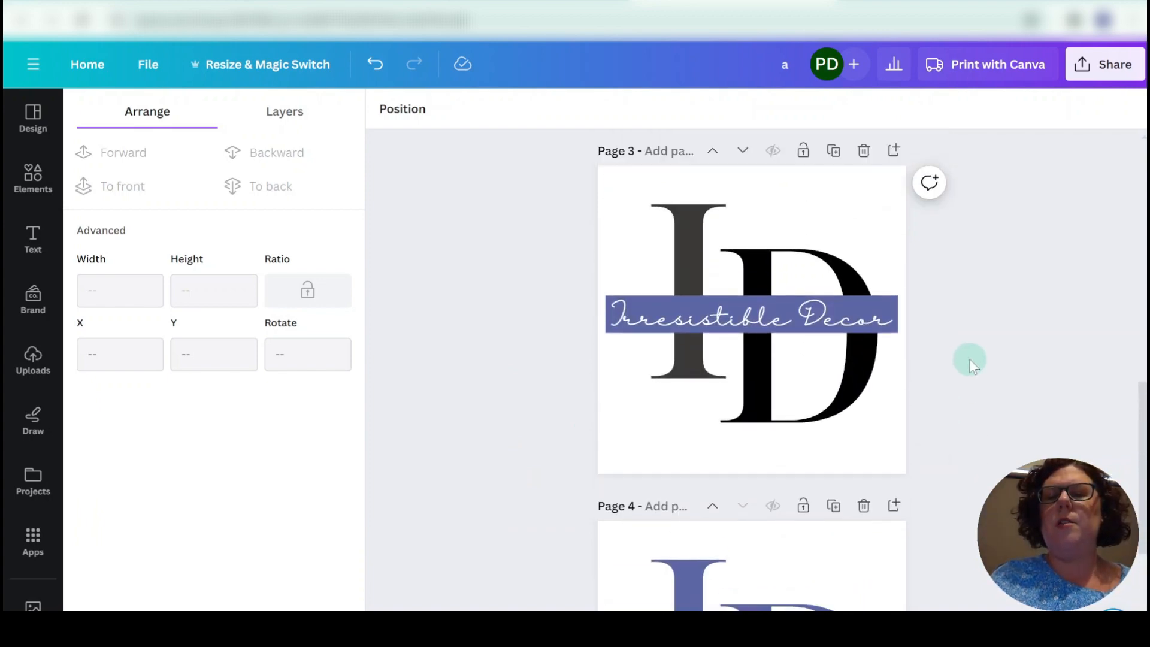
click(834, 157)
scroll(570, 404, up, 4)
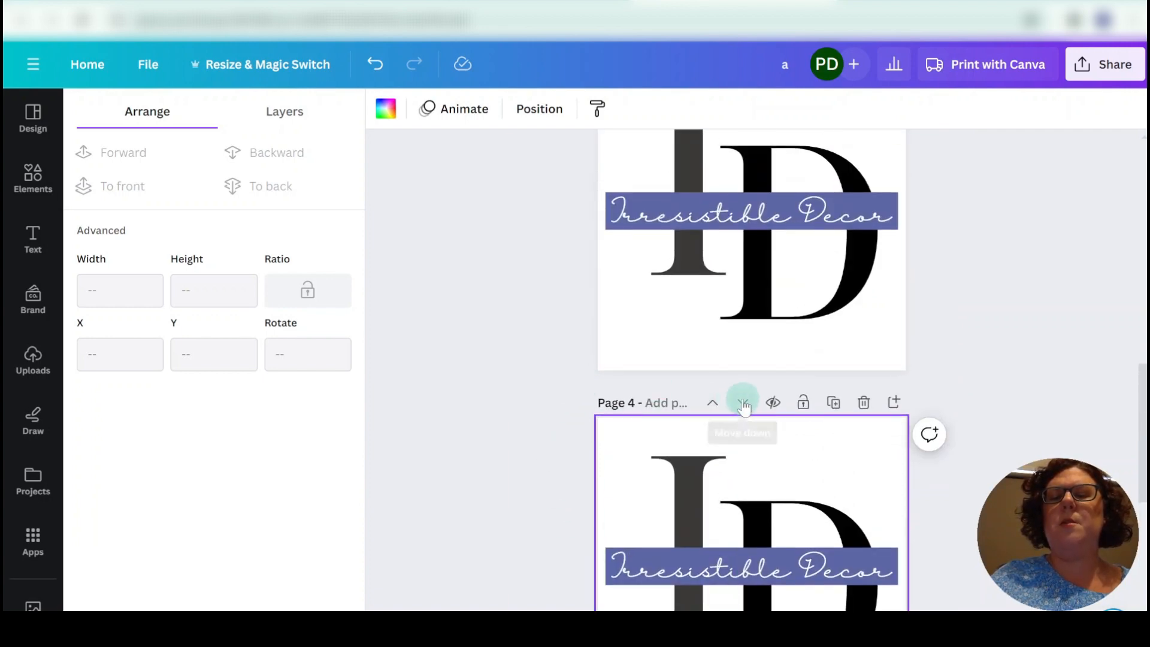
click(743, 402)
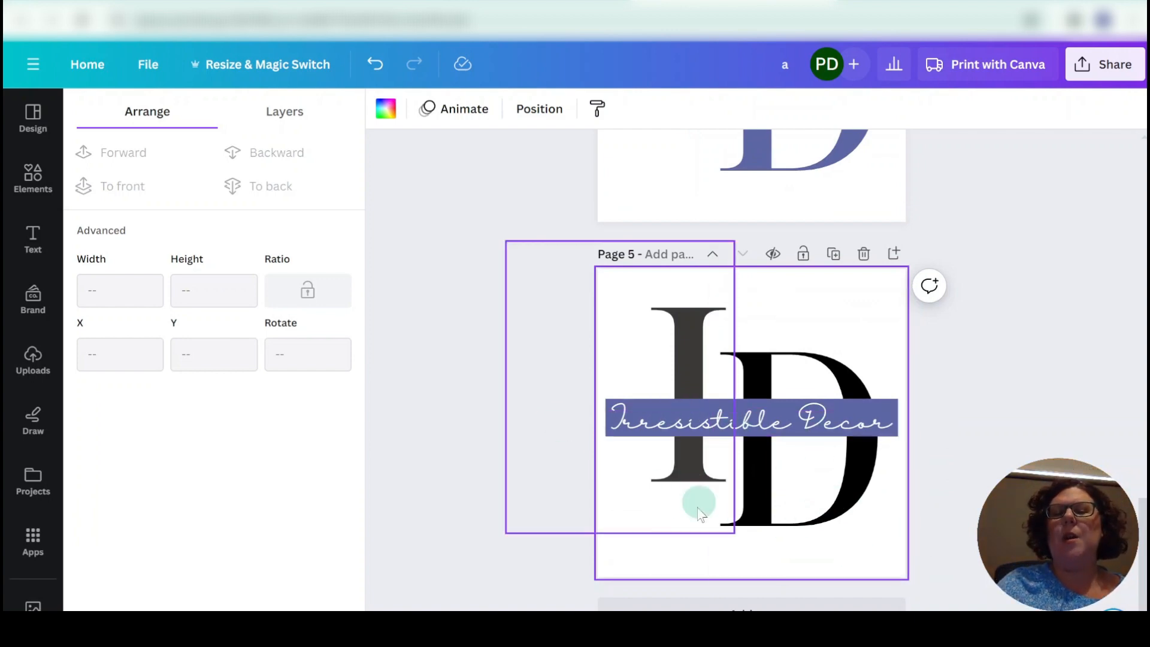
- Delete the white "Irresistible Decor" tagline from page 5
click(719, 427)
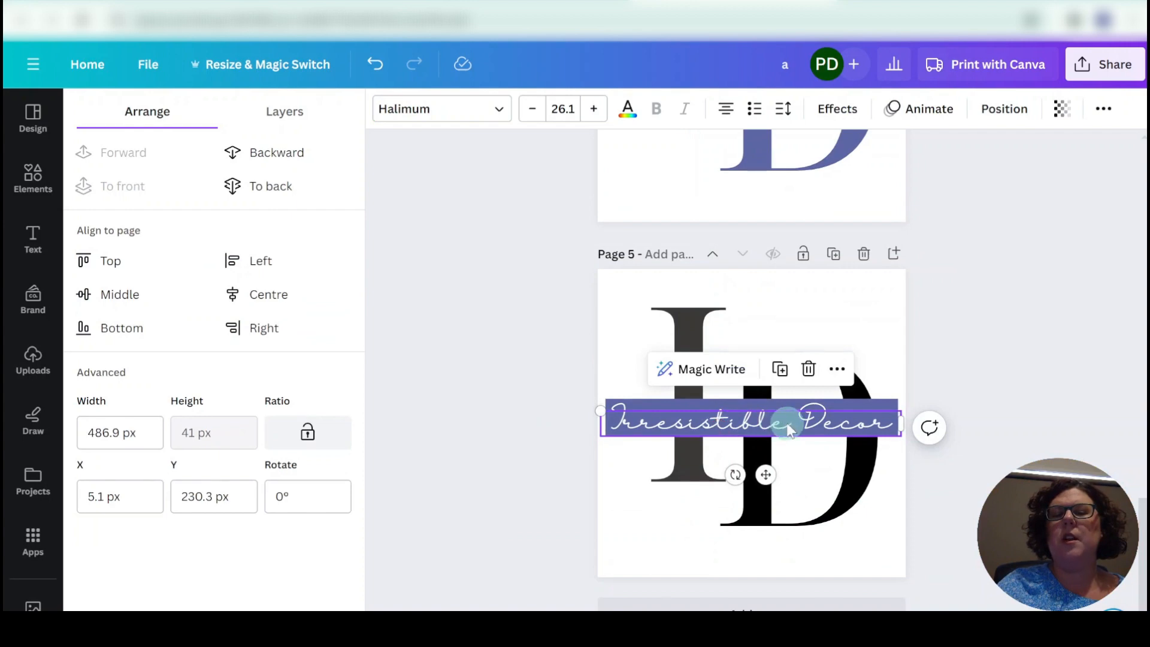
key(Delete)
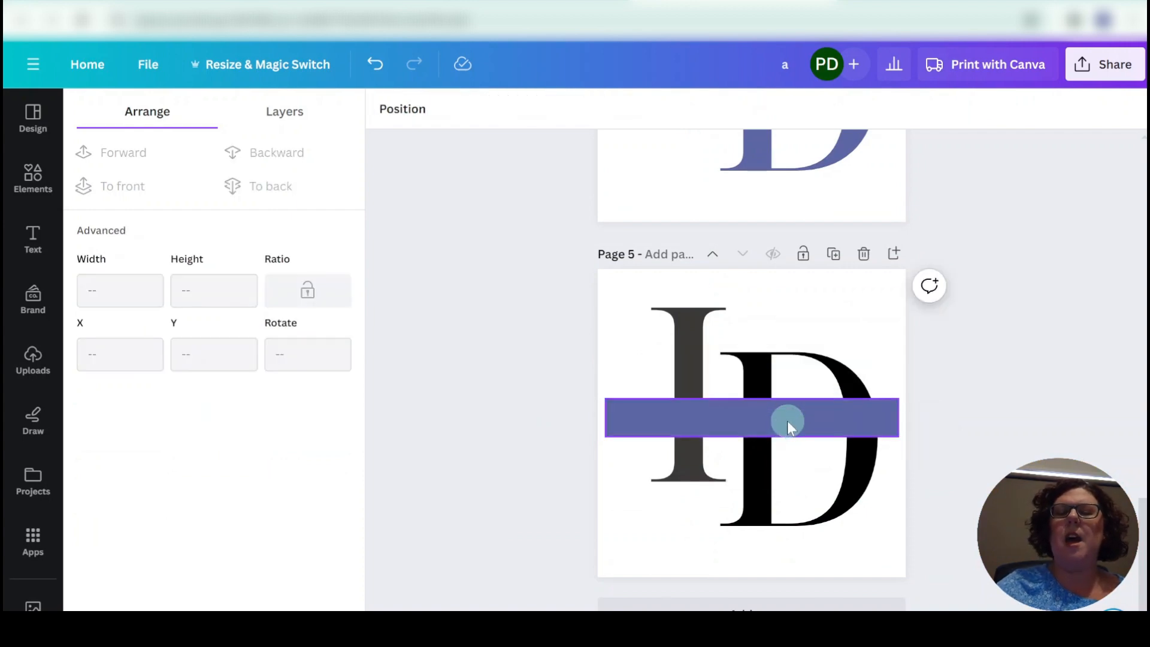
- Bring the letters I and D on page 5 each one layer forward, in front of the blue band
click(698, 358)
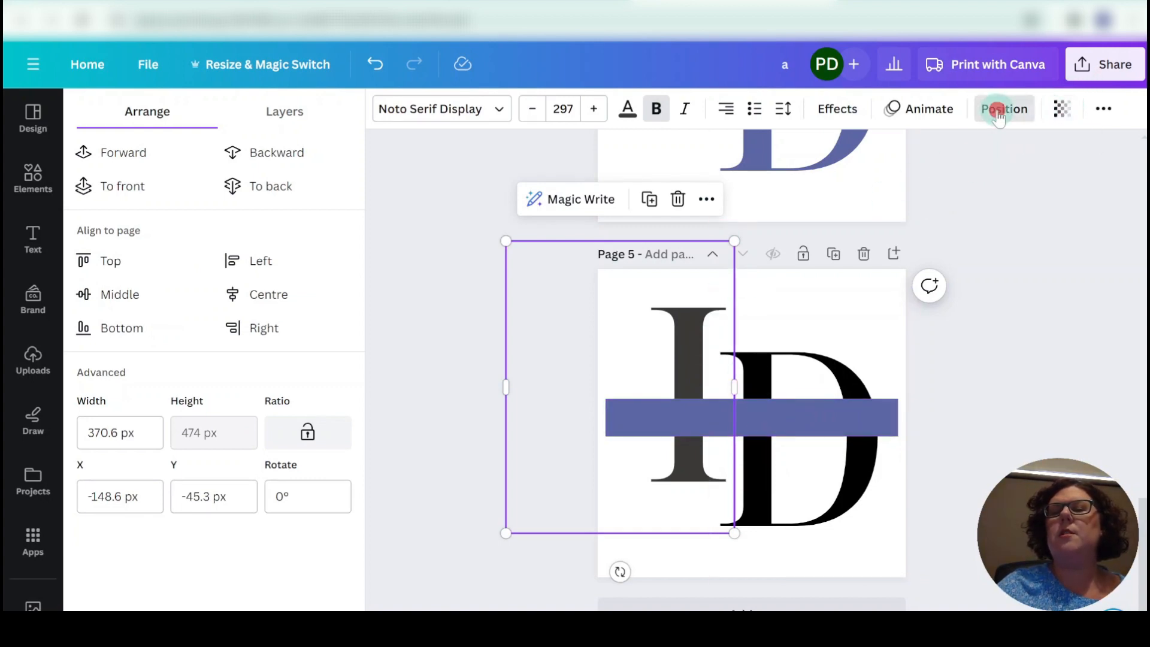
click(116, 152)
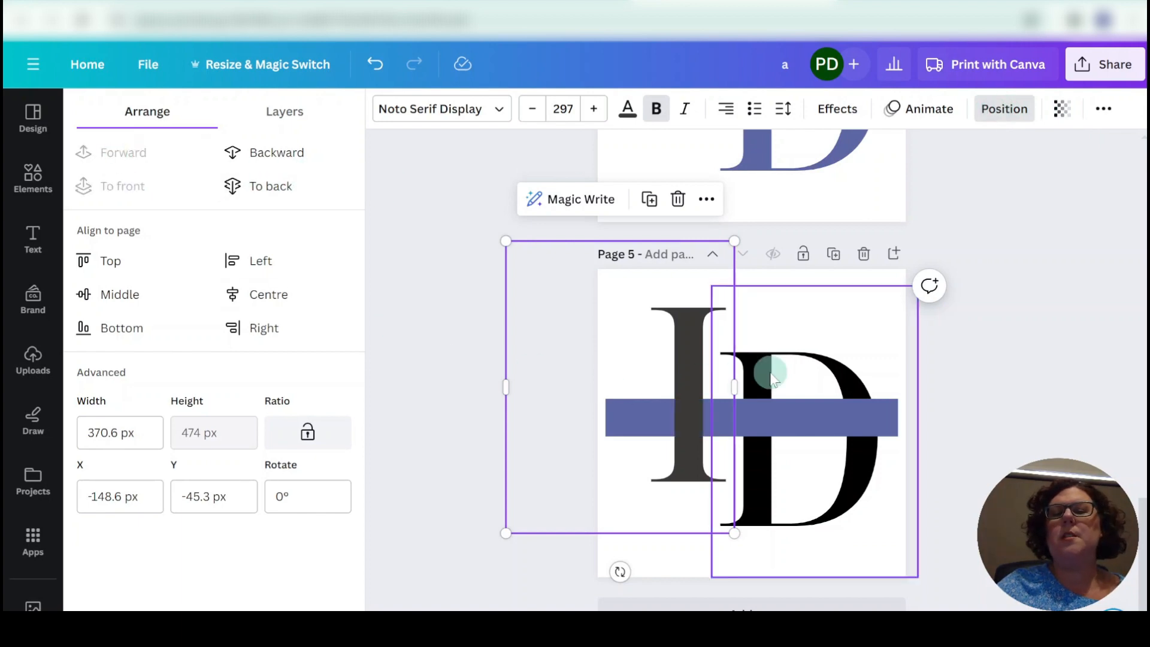
click(841, 368)
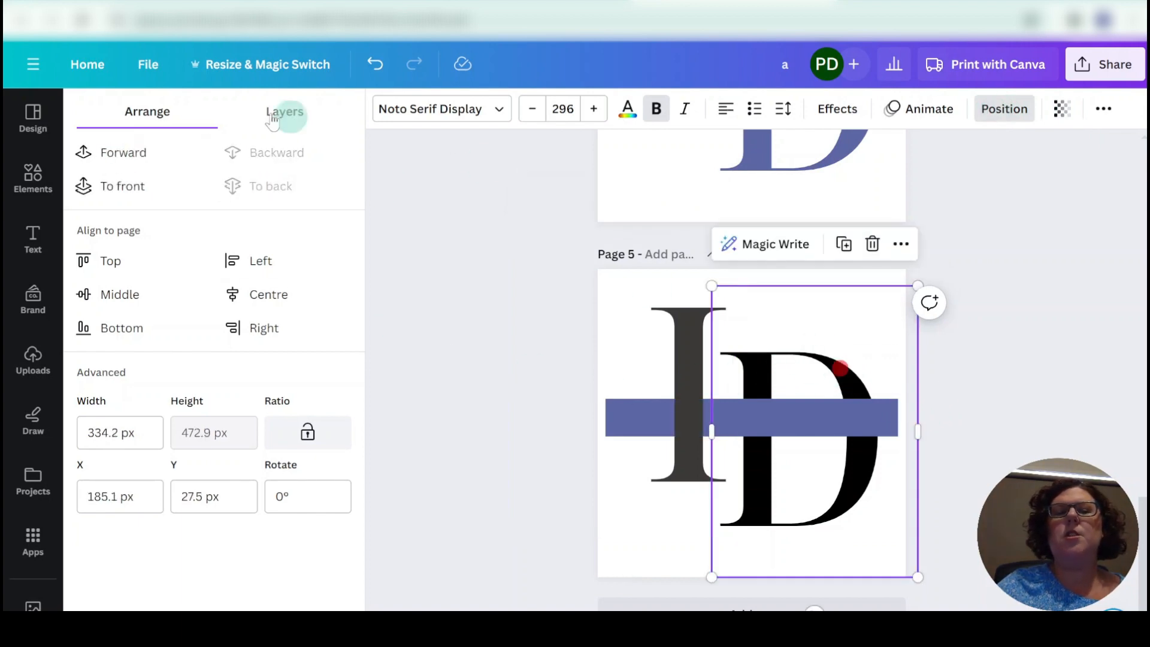
click(139, 152)
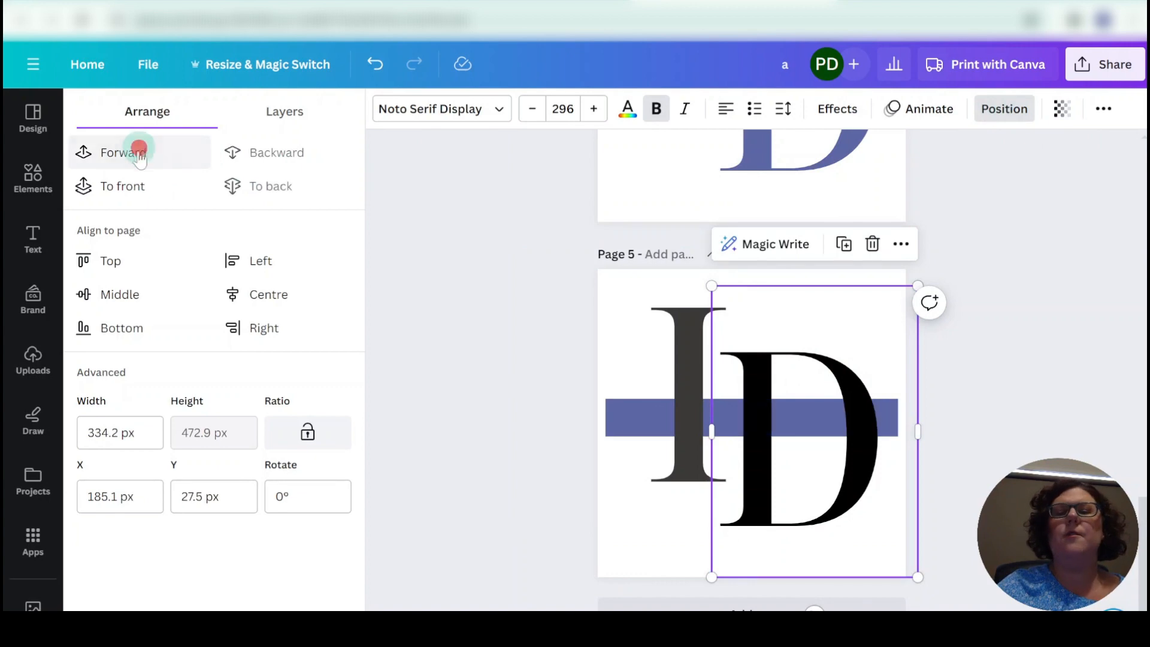
click(506, 483)
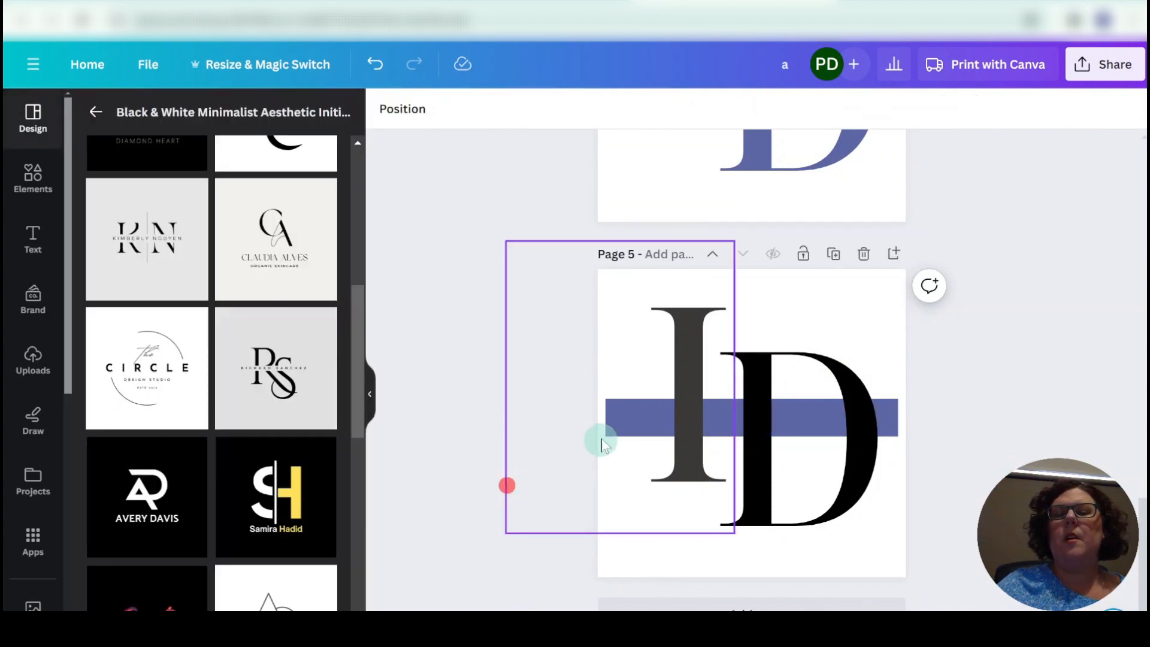
- Send the letter D on page 5 one layer backward, behind the blue band, so the band can be selected
click(617, 419)
click(819, 424)
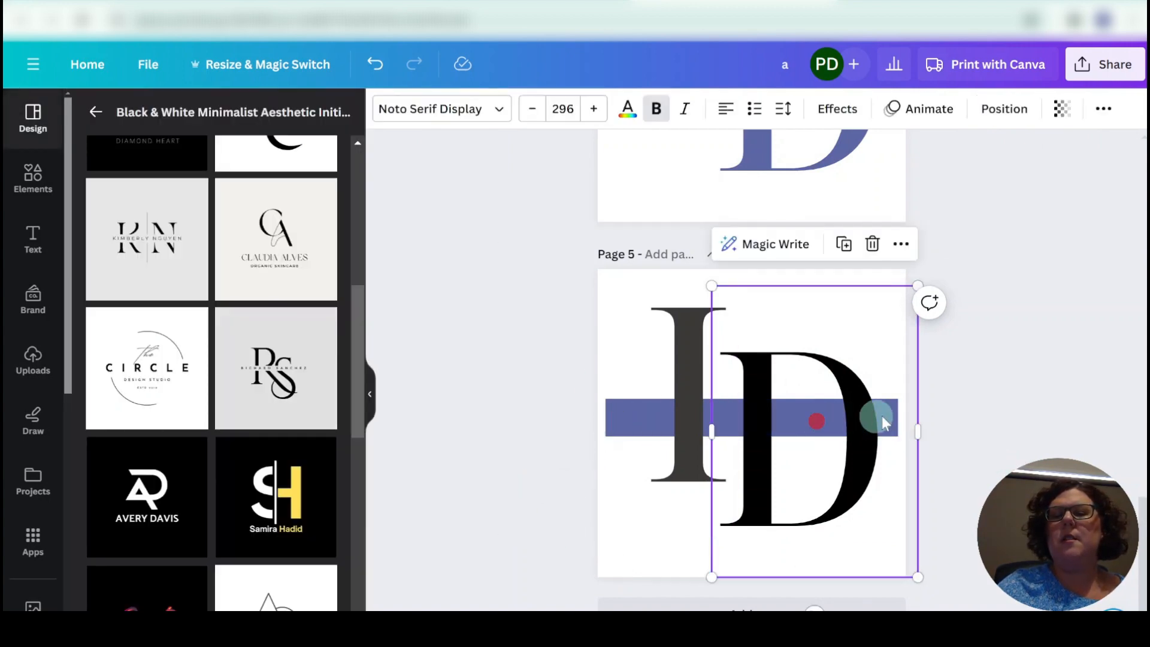
click(726, 421)
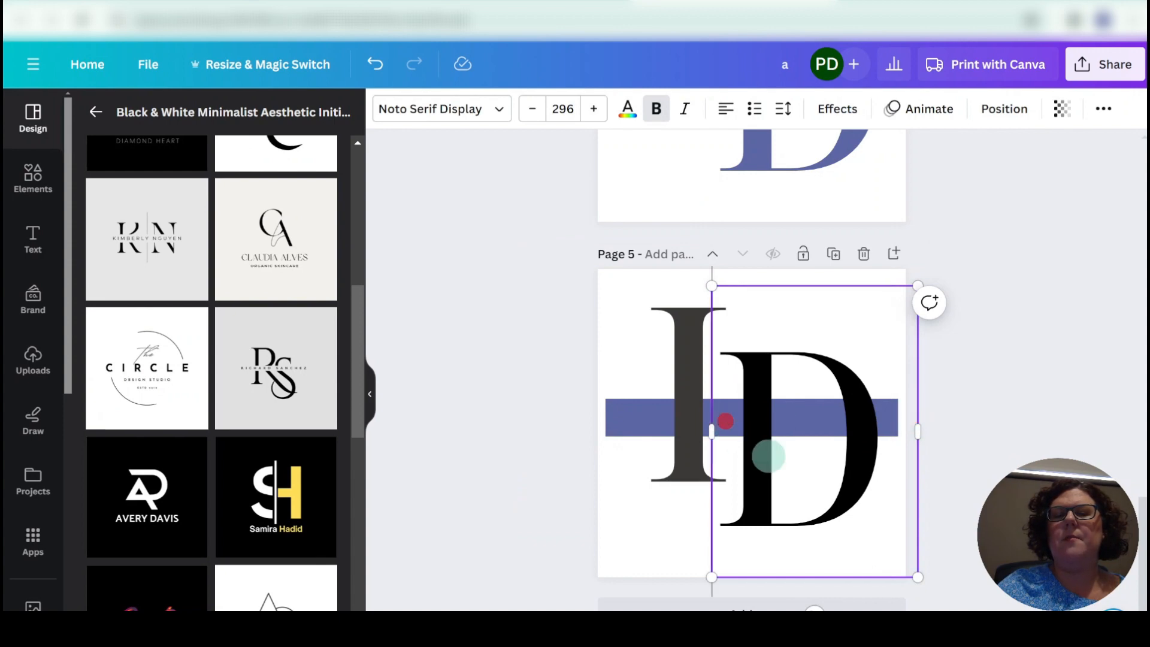
click(983, 464)
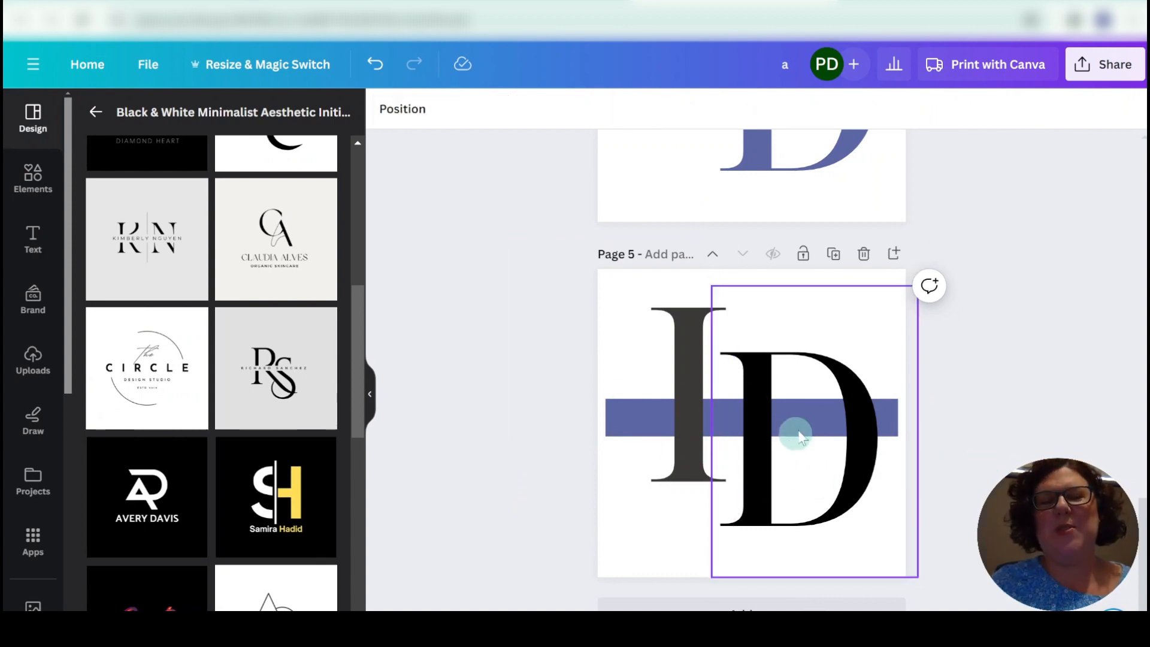
click(753, 440)
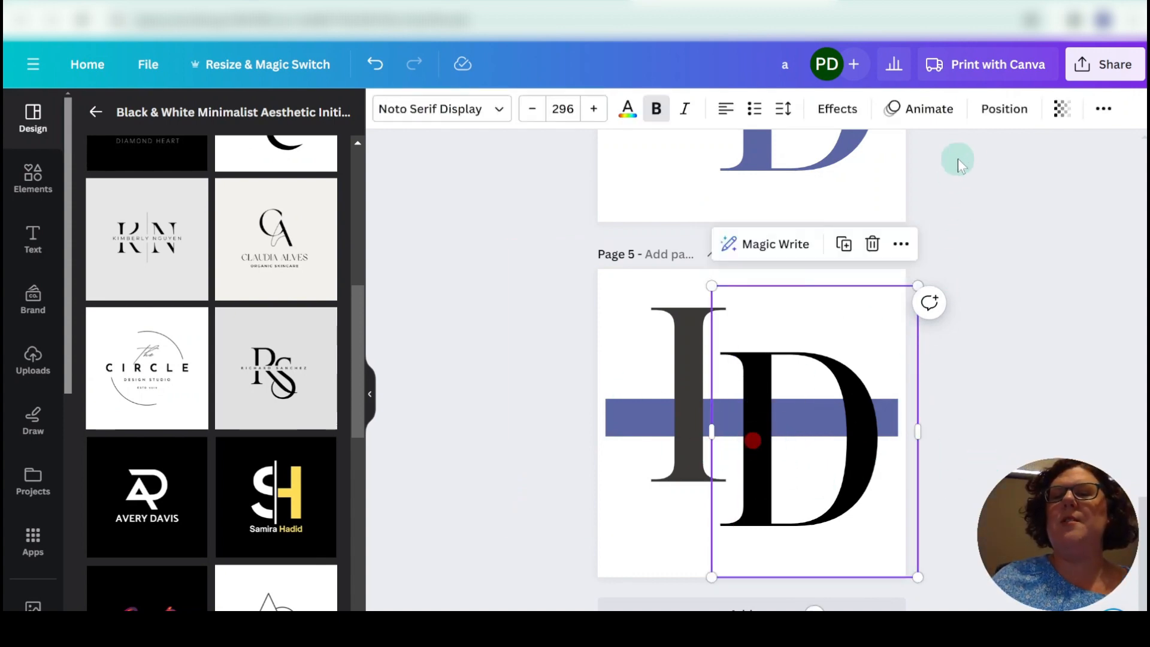
click(1006, 109)
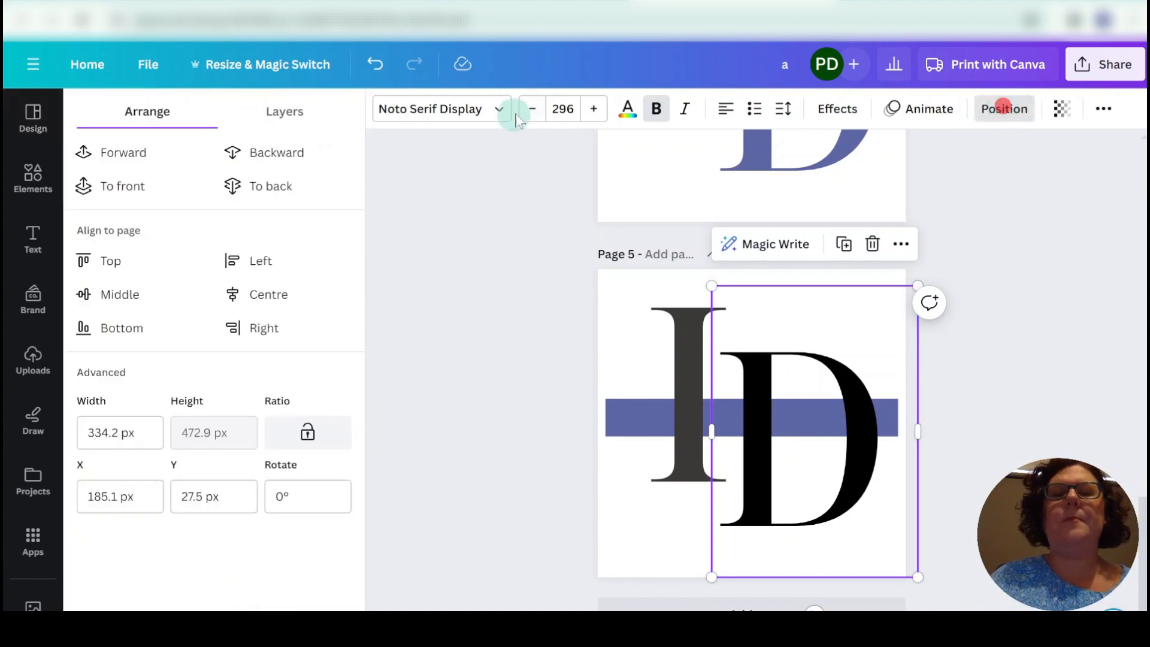
click(298, 157)
- Fill the band on page 5 with the light grey document colour #f4f4f4
click(813, 419)
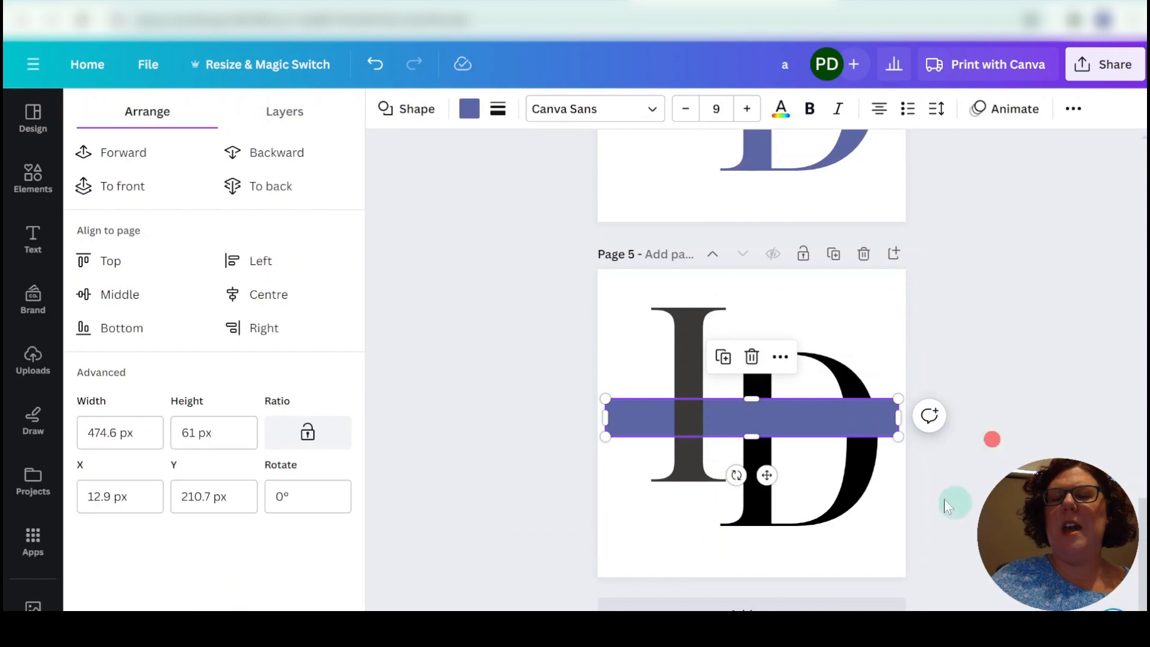
click(839, 419)
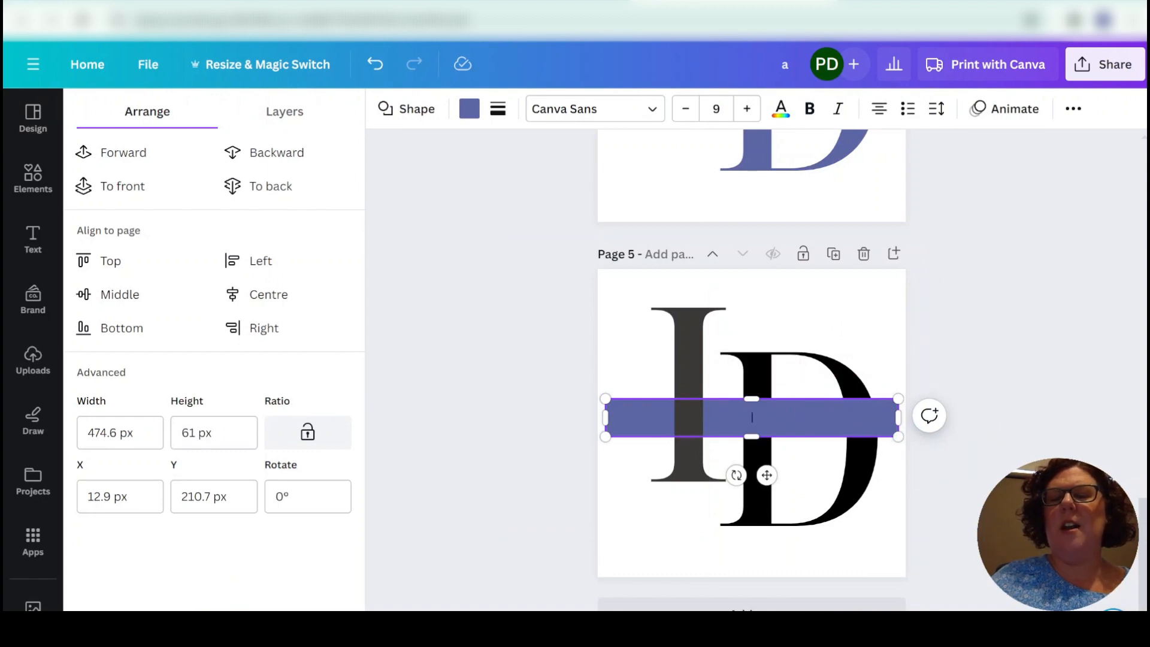
click(836, 414)
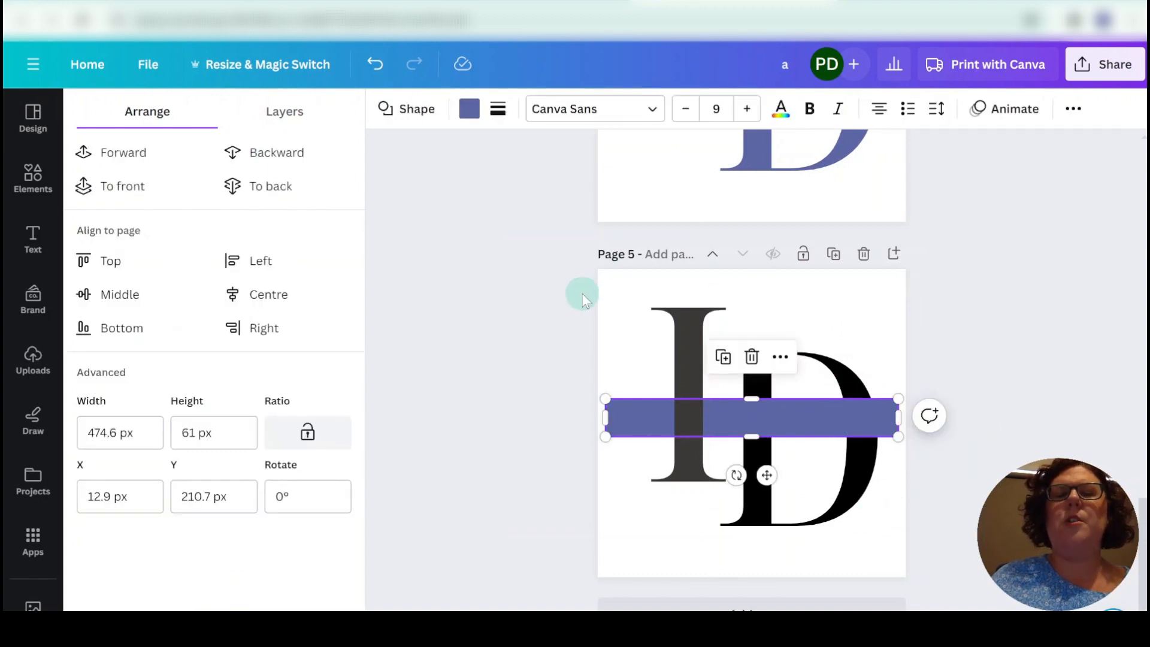
click(469, 109)
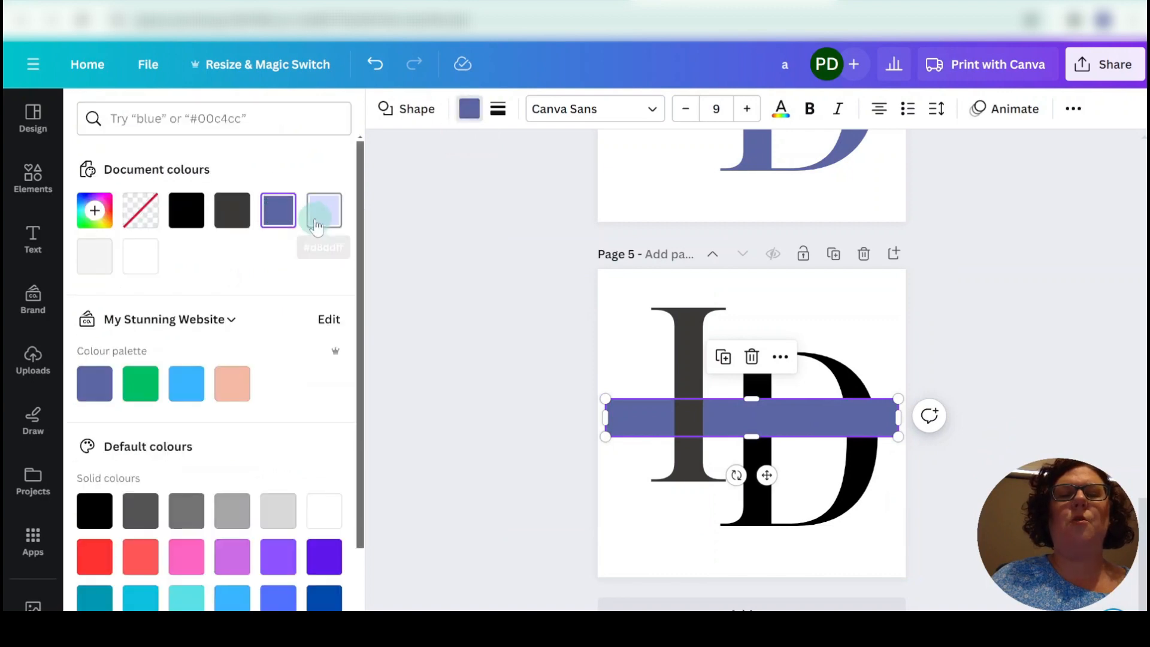
click(94, 256)
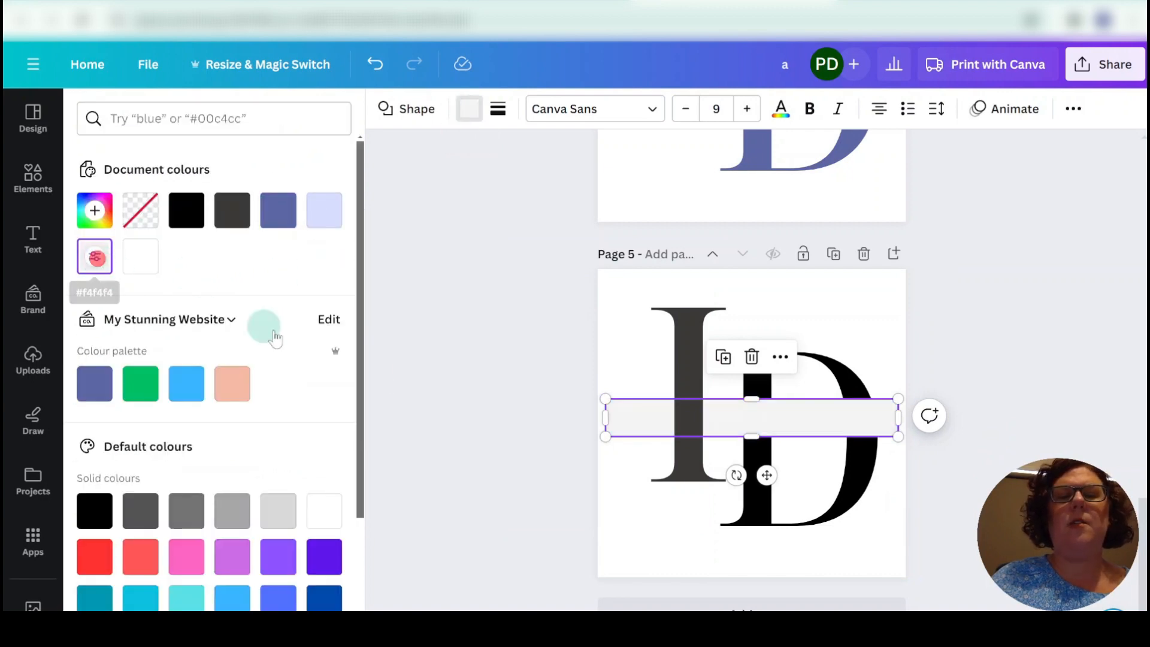
click(959, 486)
- Bring the letter D on page 5 one layer forward, in front of the light grey band
click(812, 497)
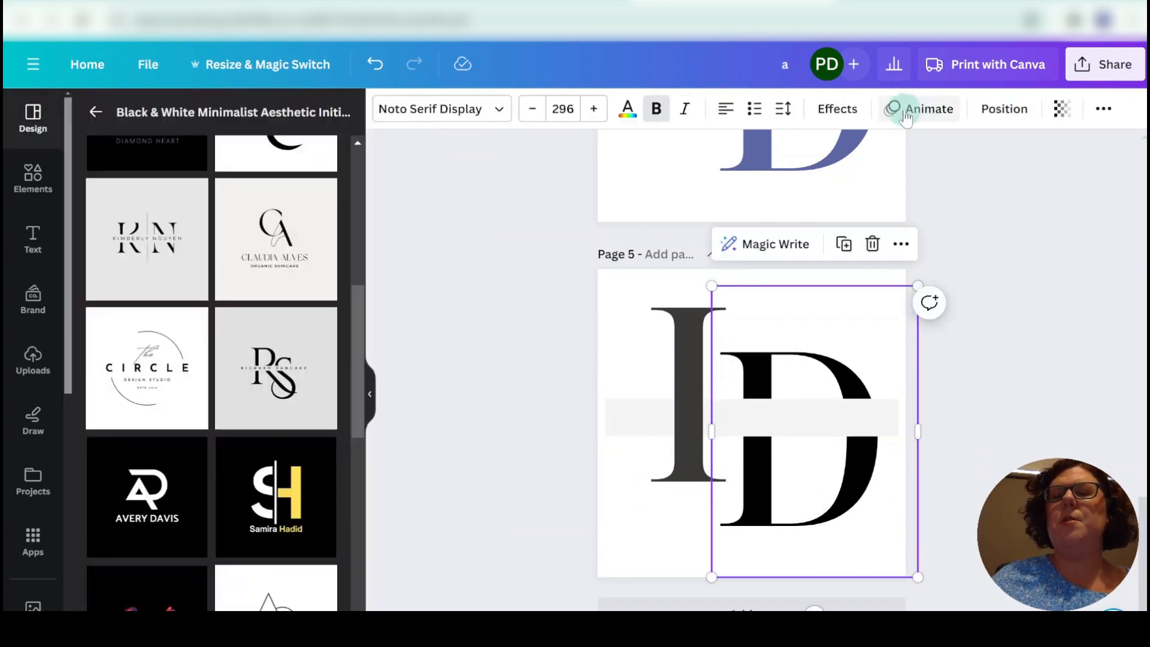
click(1004, 109)
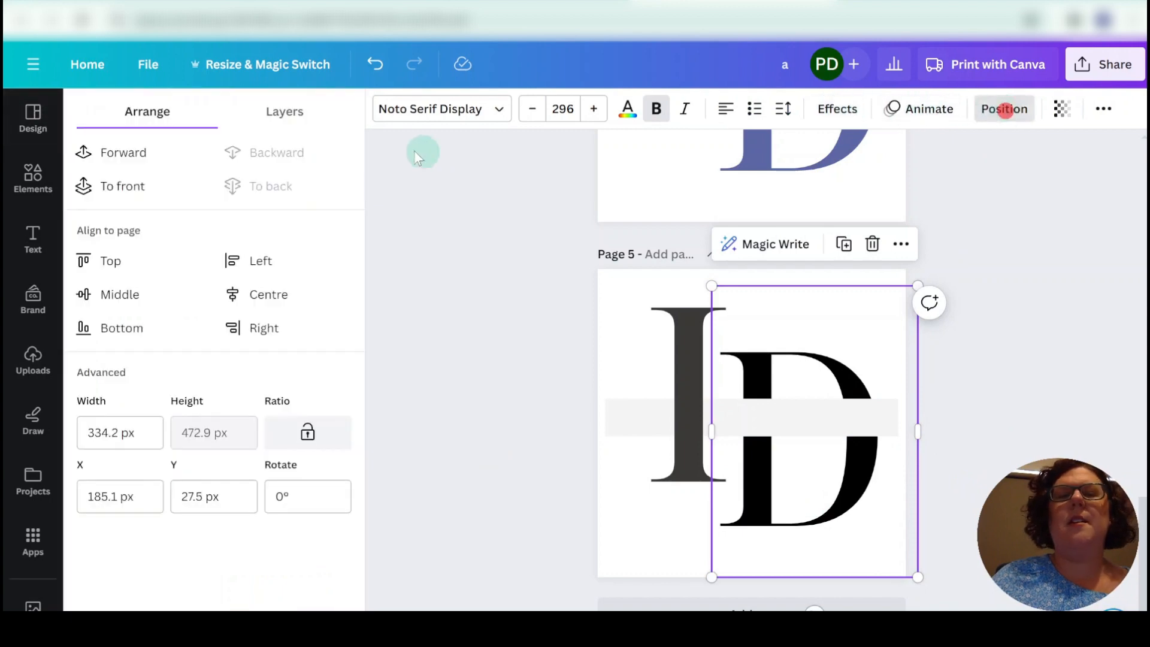
click(107, 152)
click(1005, 427)
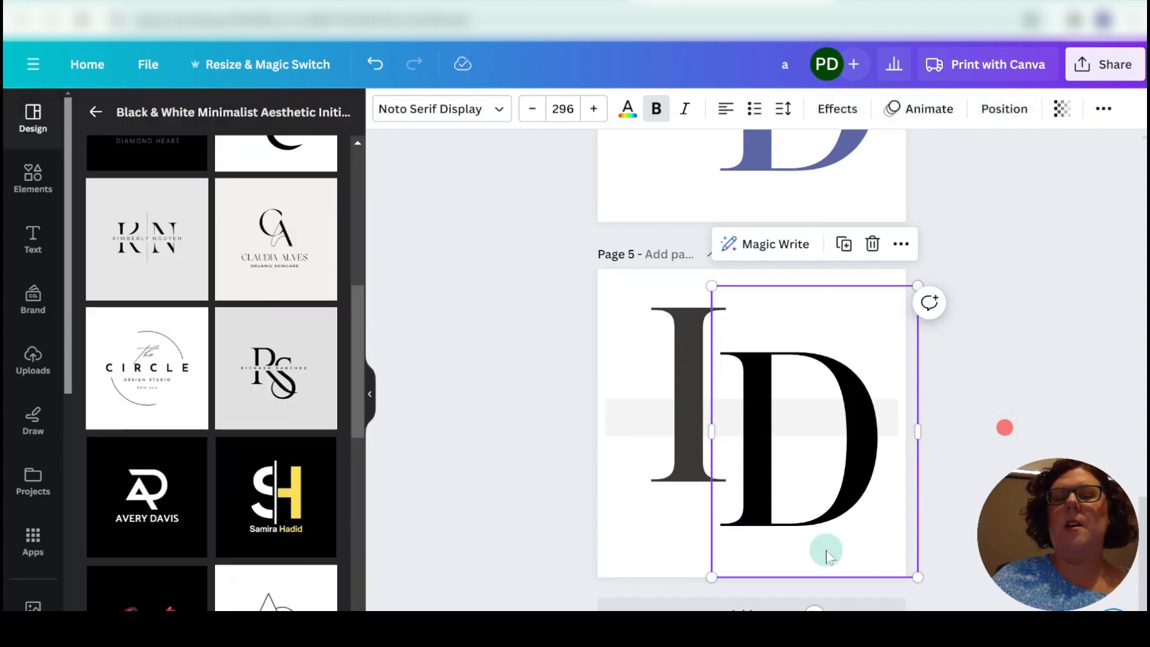
click(503, 493)
click(1035, 458)
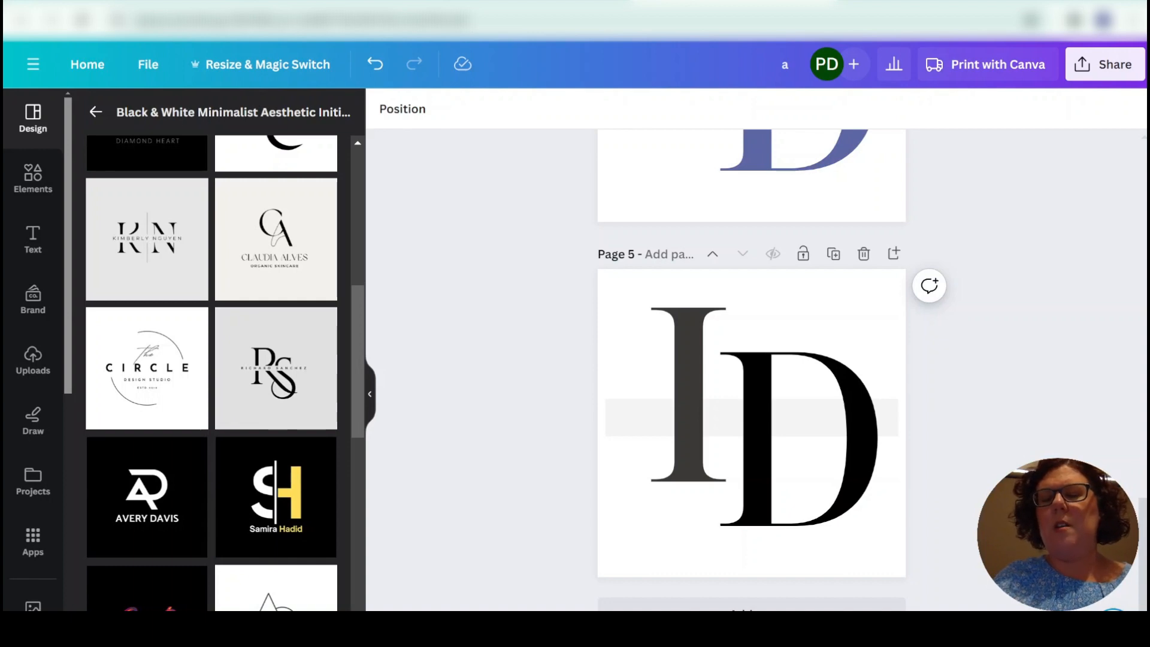
- Review all five logo pages together in an overview and inspect the page 5 version up close
scroll(752, 383, down, 10)
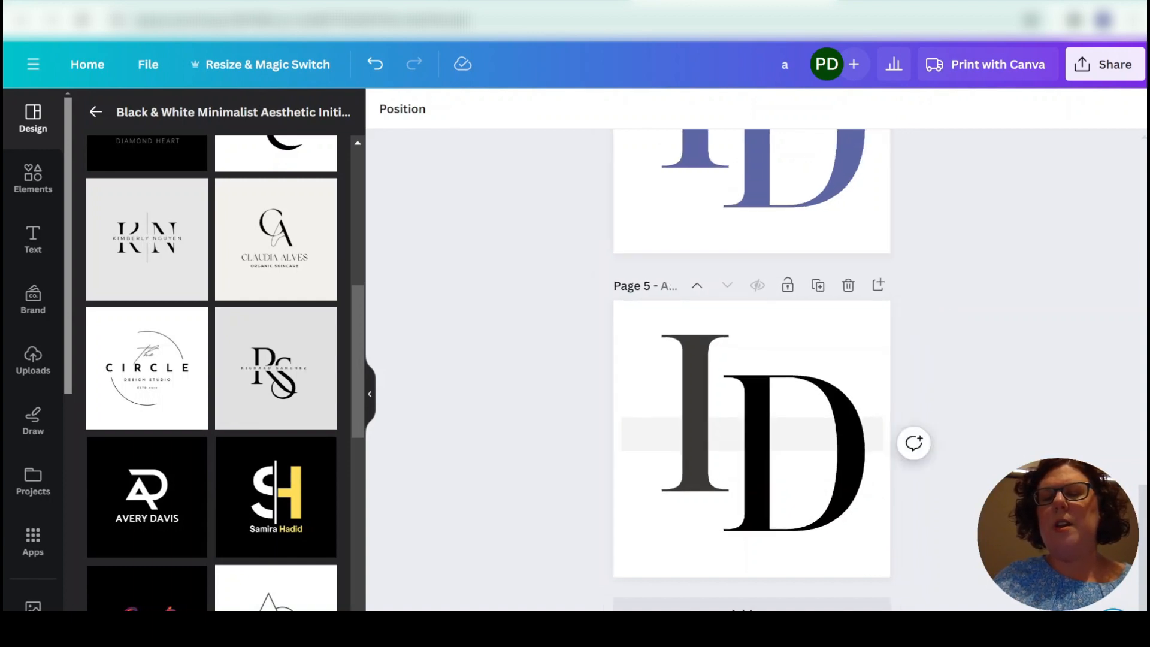
scroll(752, 384, down, 3)
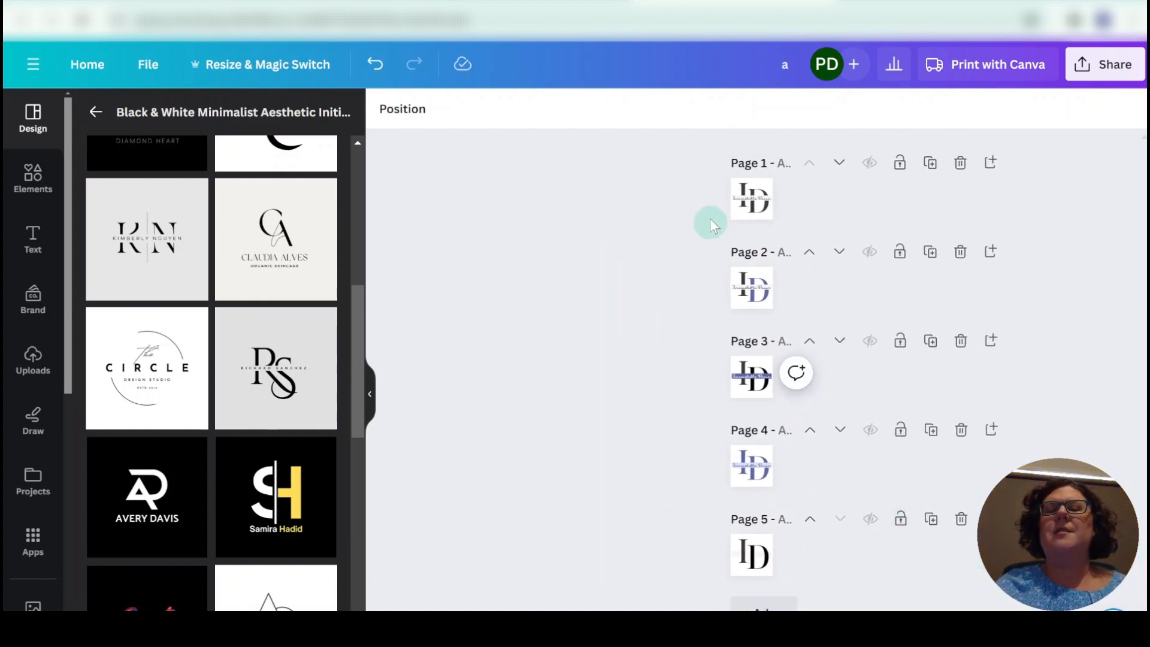
click(739, 202)
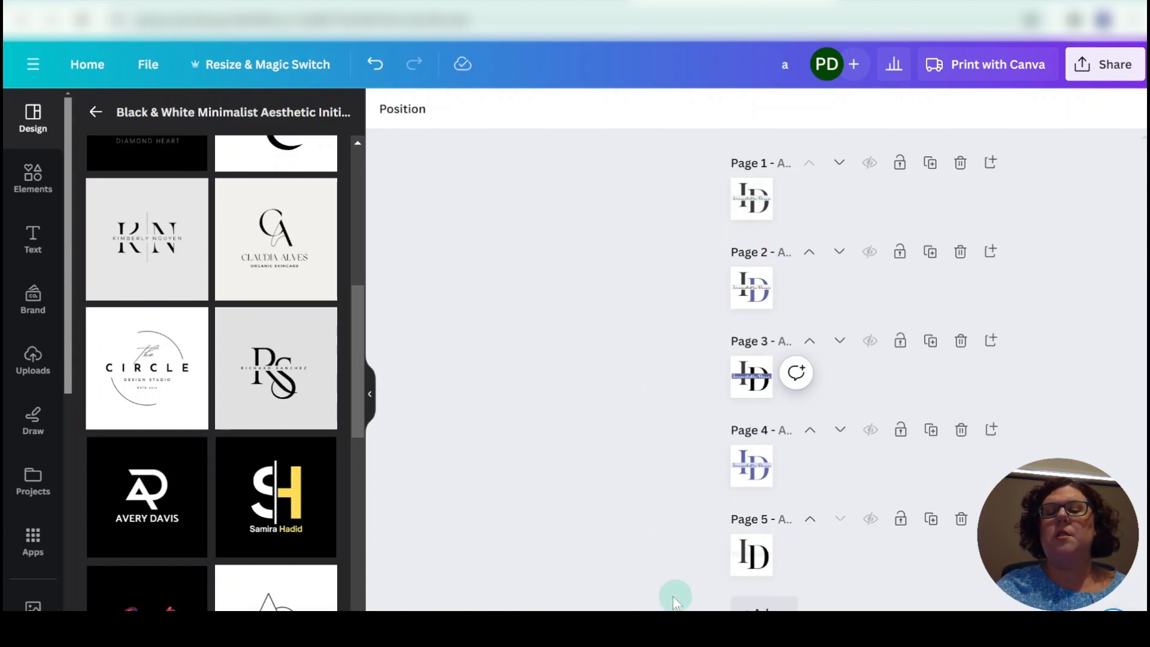
click(751, 568)
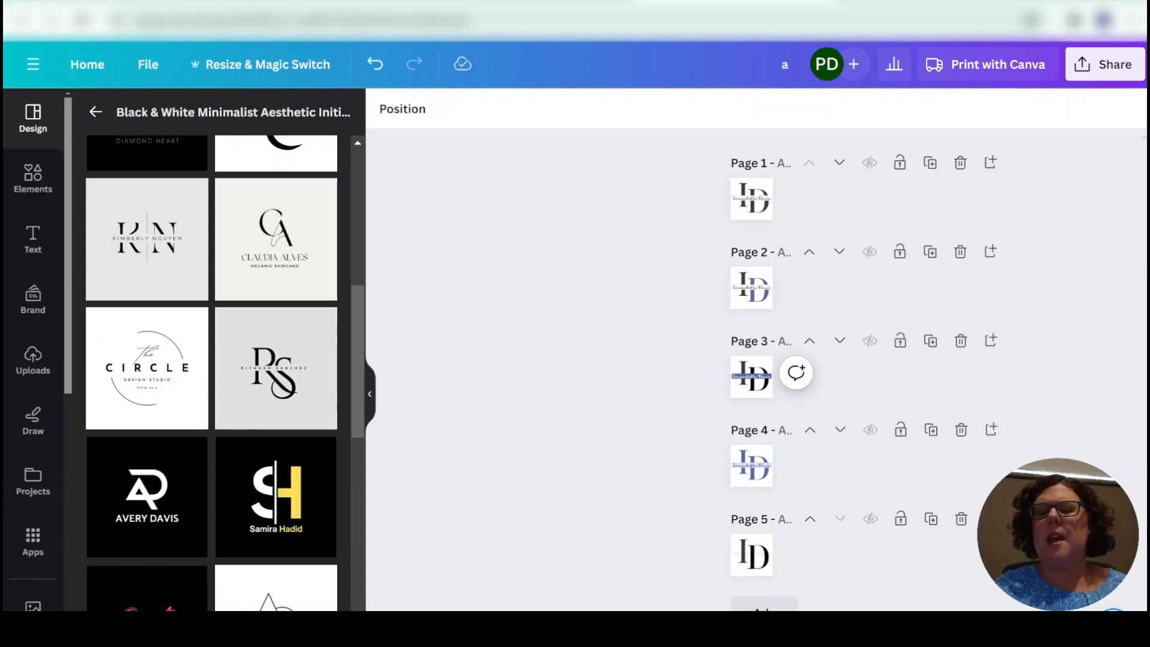
key(ctrl+alt+0)
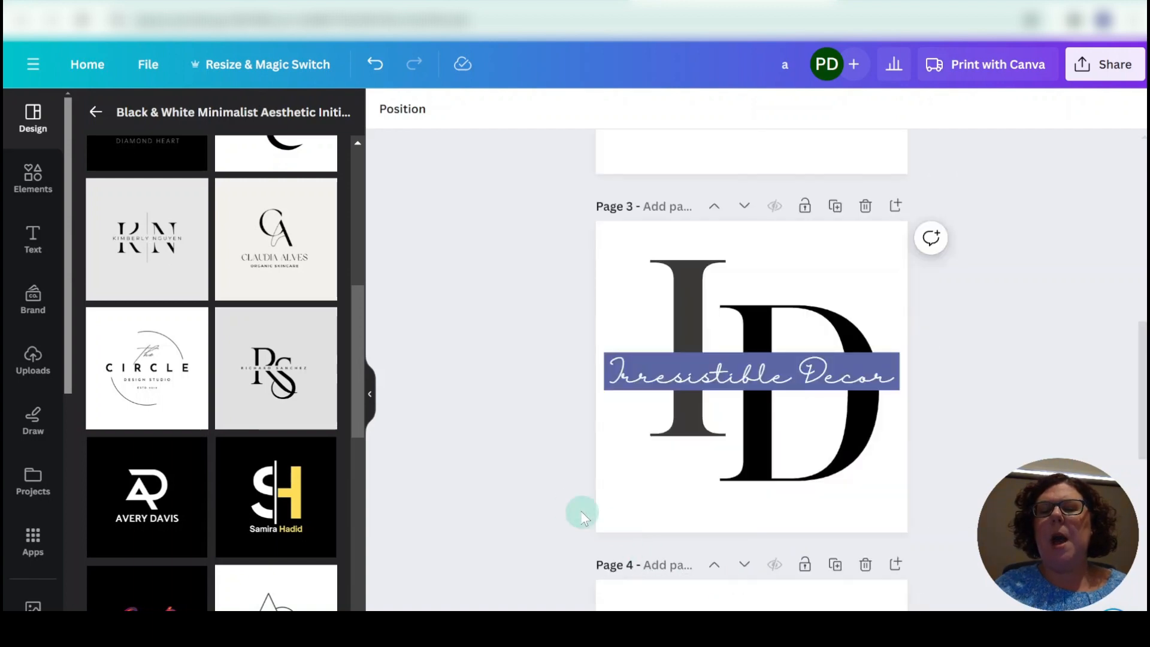
scroll(580, 513, down, 10)
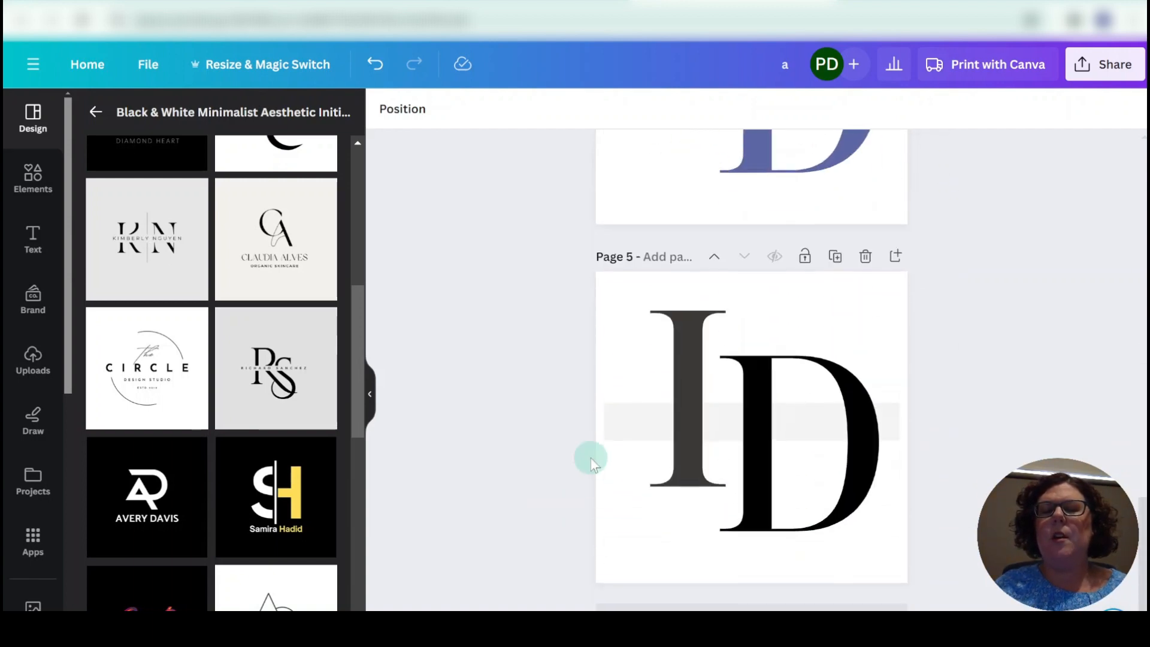
key(ctrl+plus)
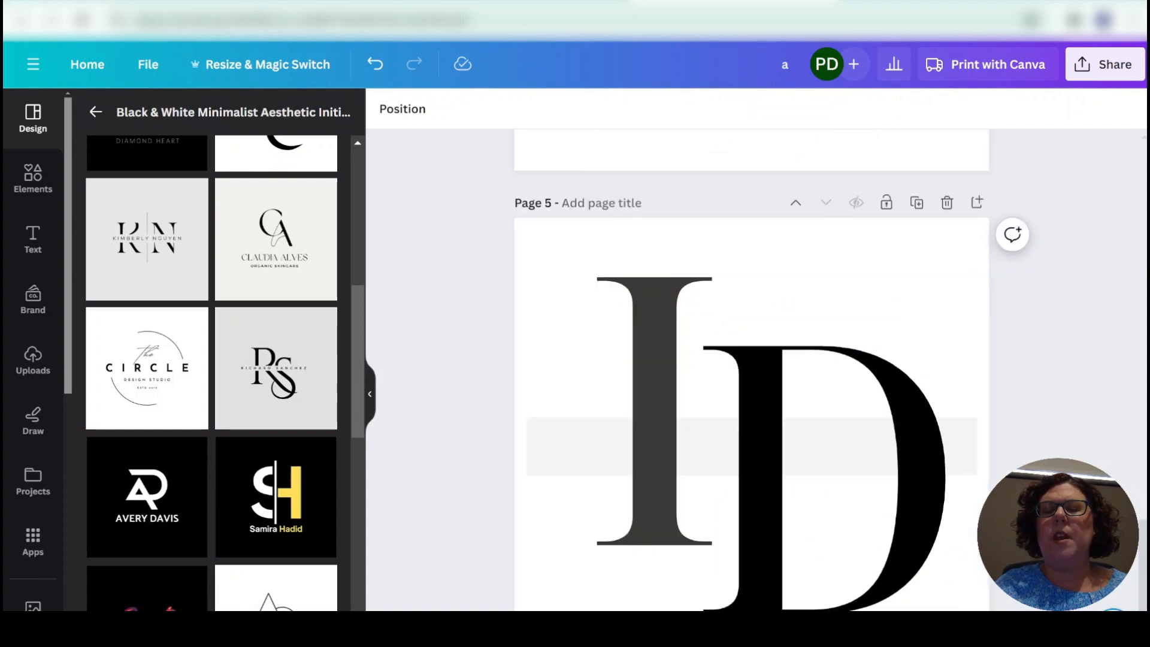
key(ctrl+minus)
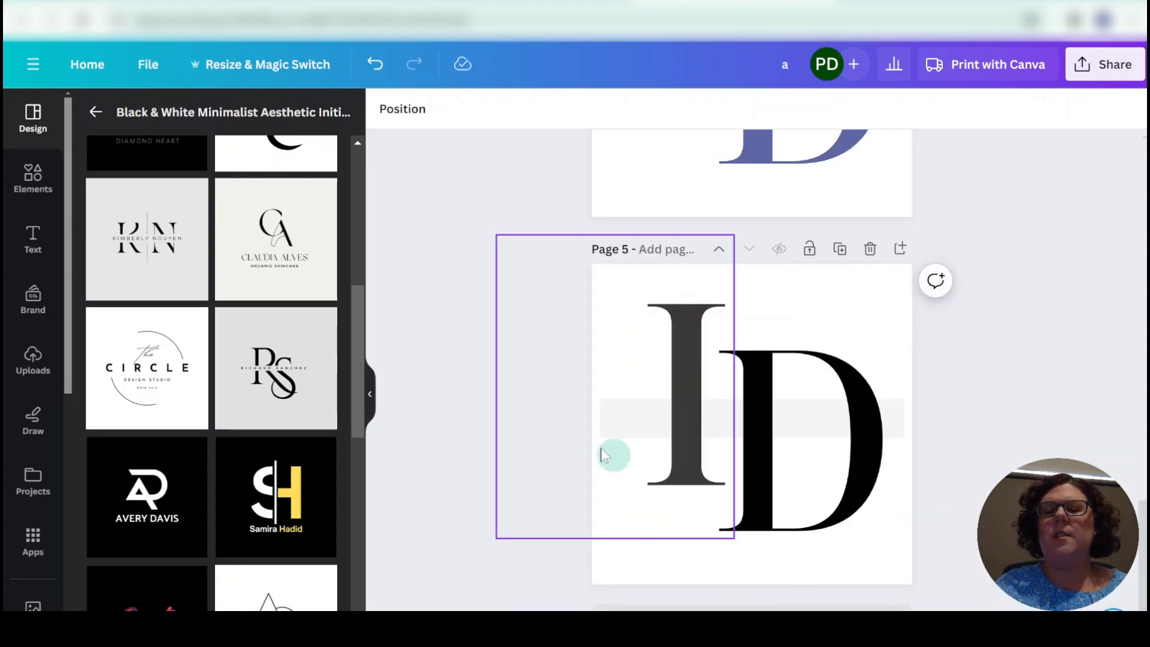
click(546, 441)
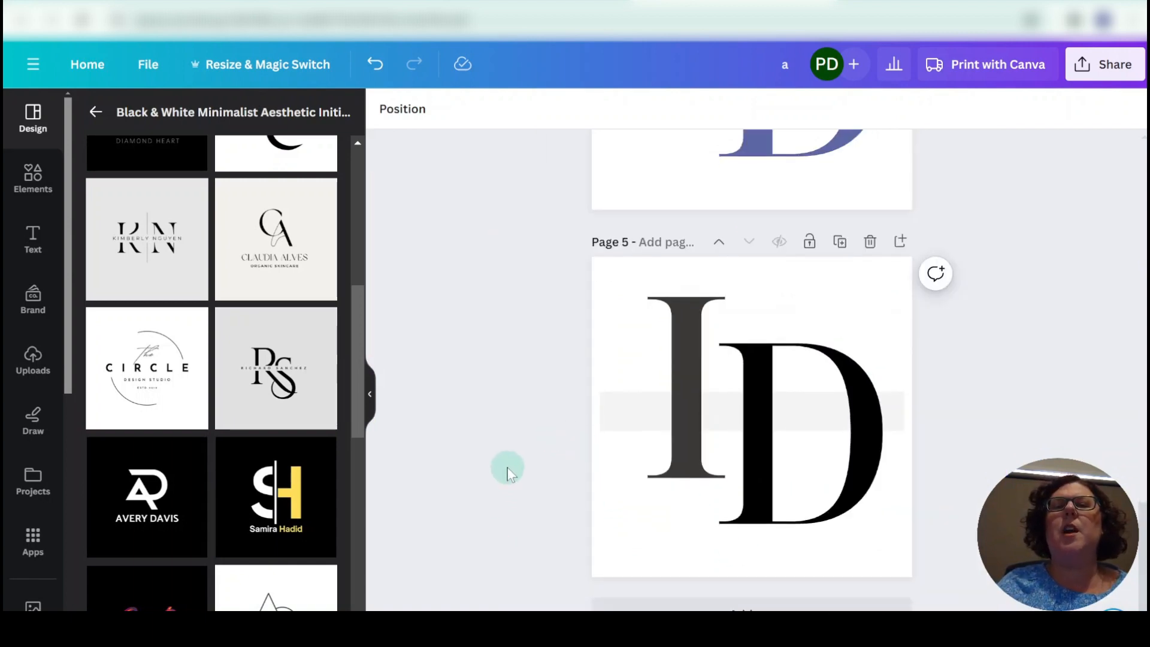
- Compare the colours, bands and taglines of the logo variations from page 1 through page 5
scroll(507, 470, up, 15)
scroll(507, 470, up, 2)
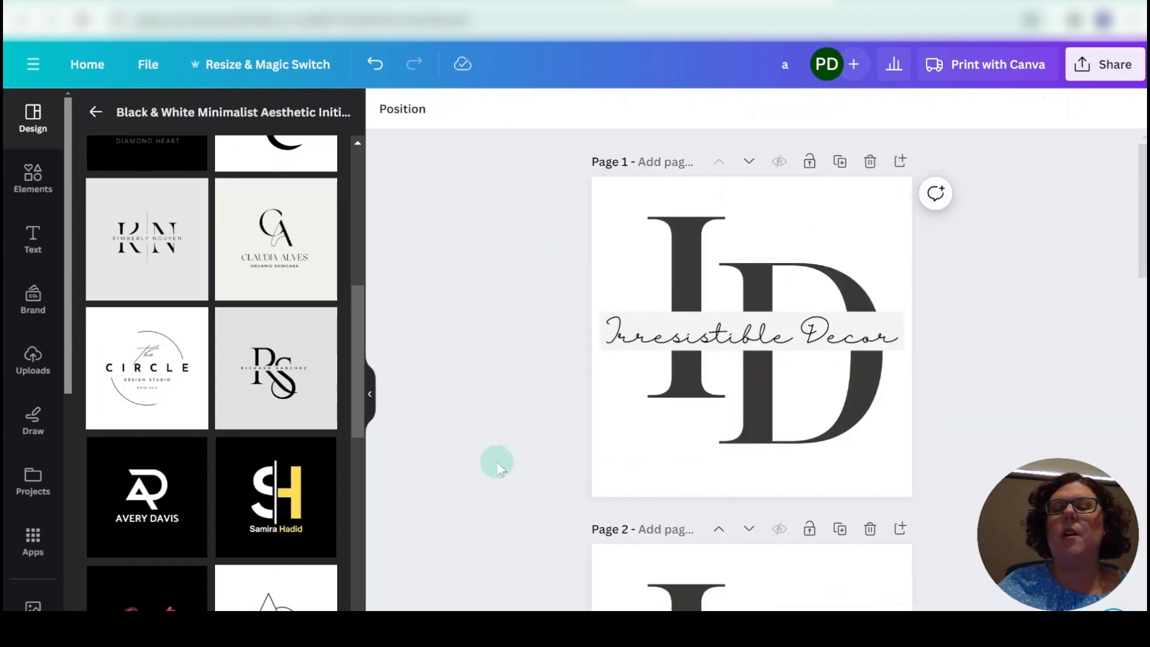
scroll(497, 461, down, 6)
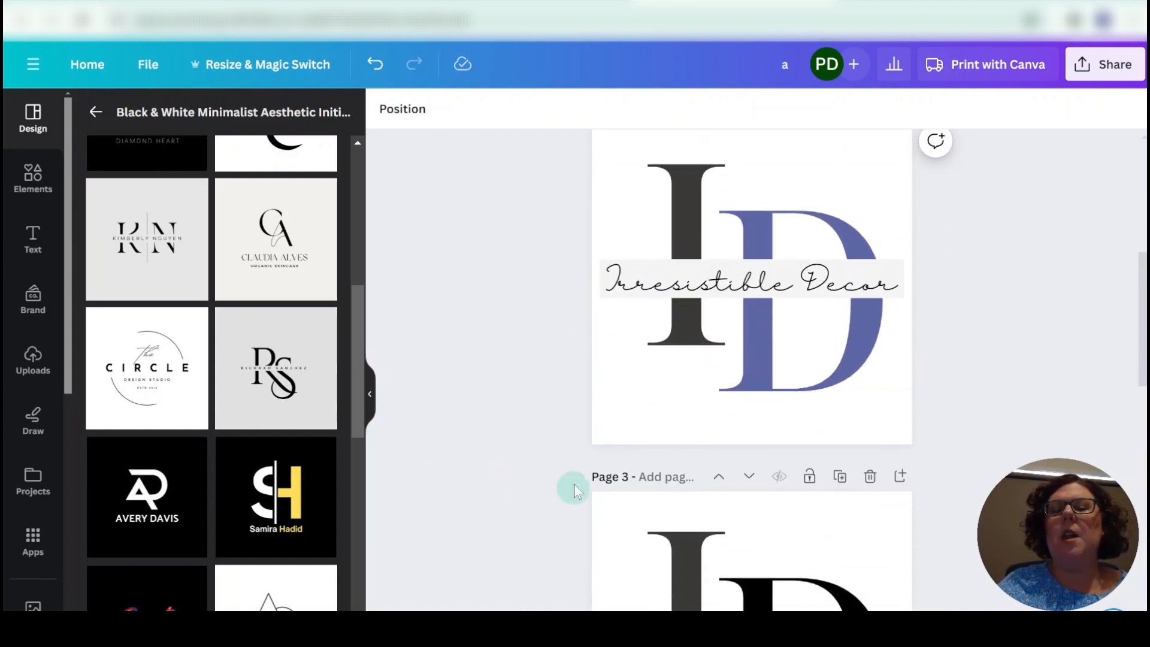
scroll(563, 429, down, 8)
scroll(563, 428, down, 2)
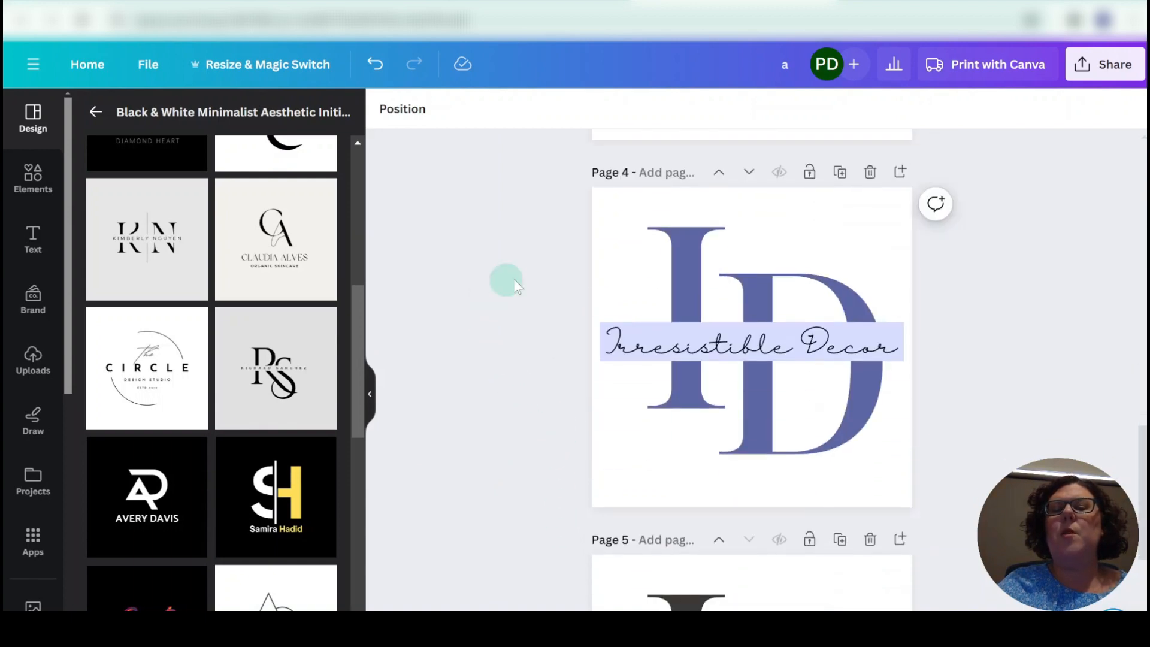
scroll(541, 358, down, 5)
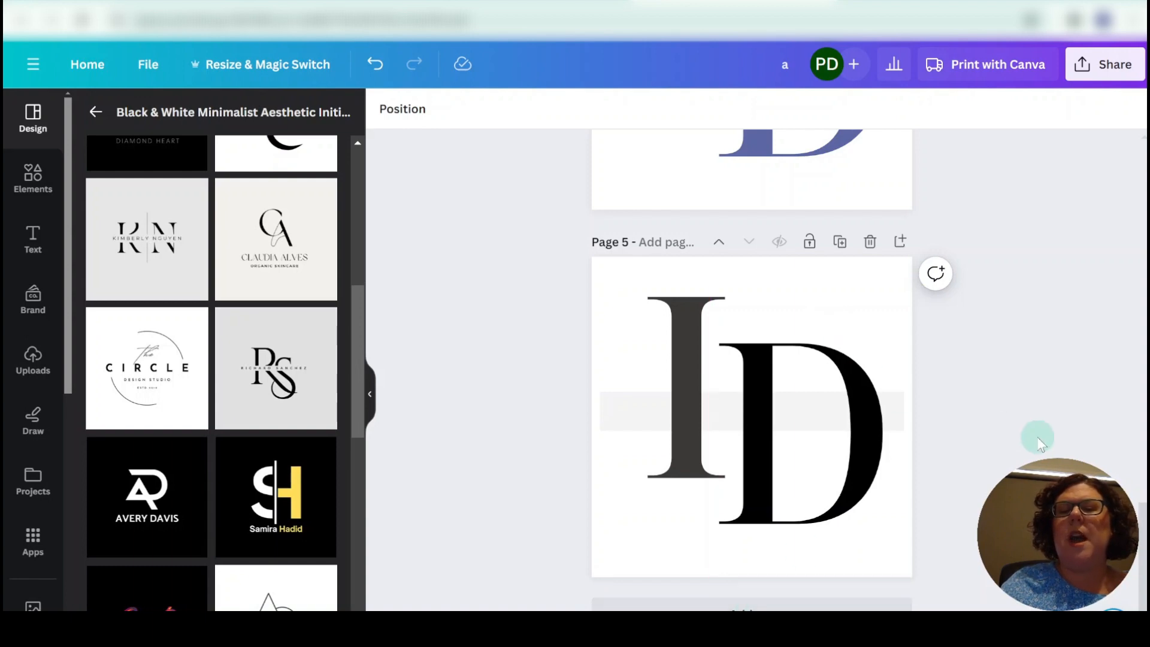
scroll(1040, 444, up, 15)
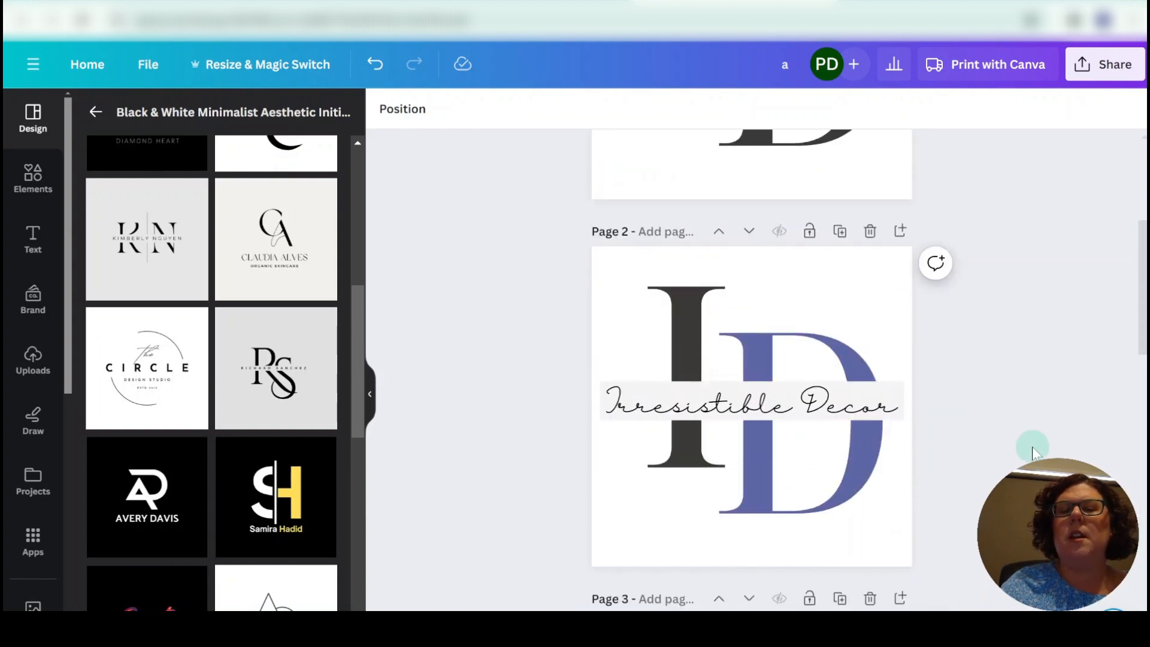
scroll(1033, 447, up, 4)
scroll(1033, 447, down, 12)
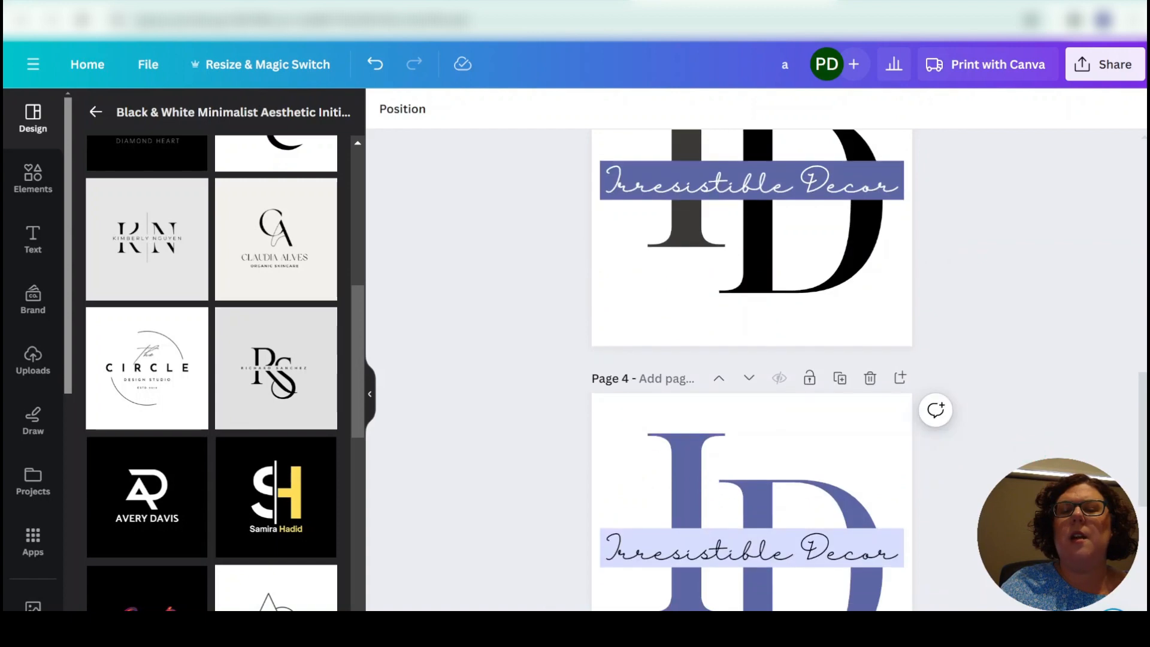
scroll(1033, 447, down, 3)
scroll(834, 262, up, 20)
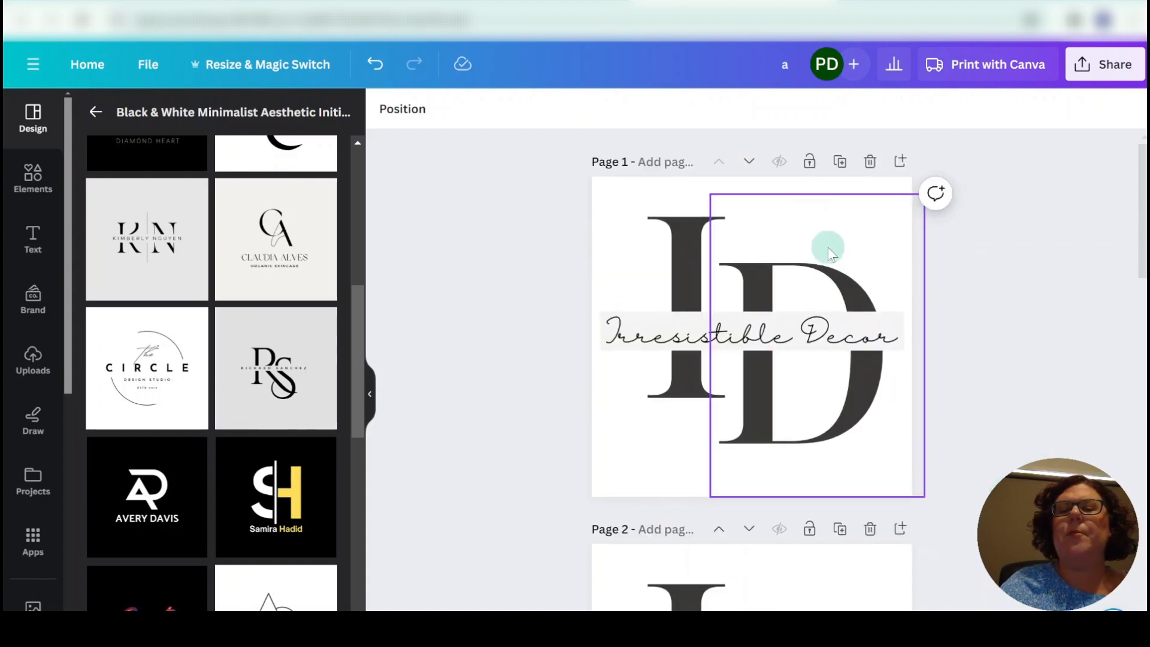
- Duplicate the original dark grey logo on page 1 and reorder the copy to become the last page, page 6
click(839, 163)
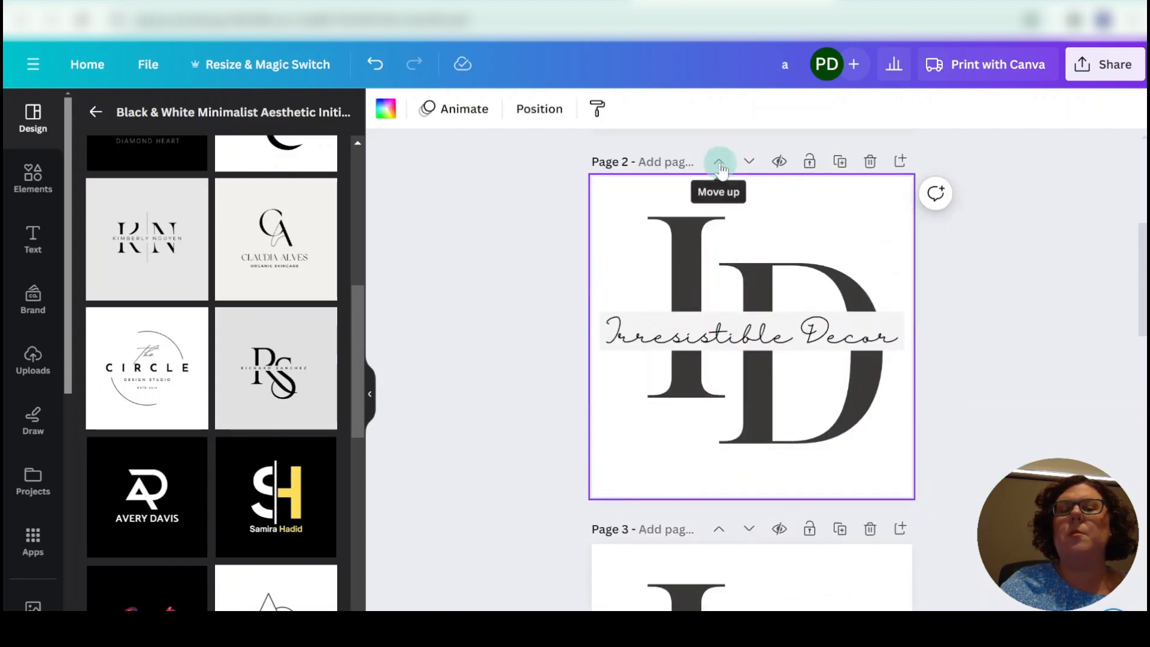
click(749, 162)
click(748, 160)
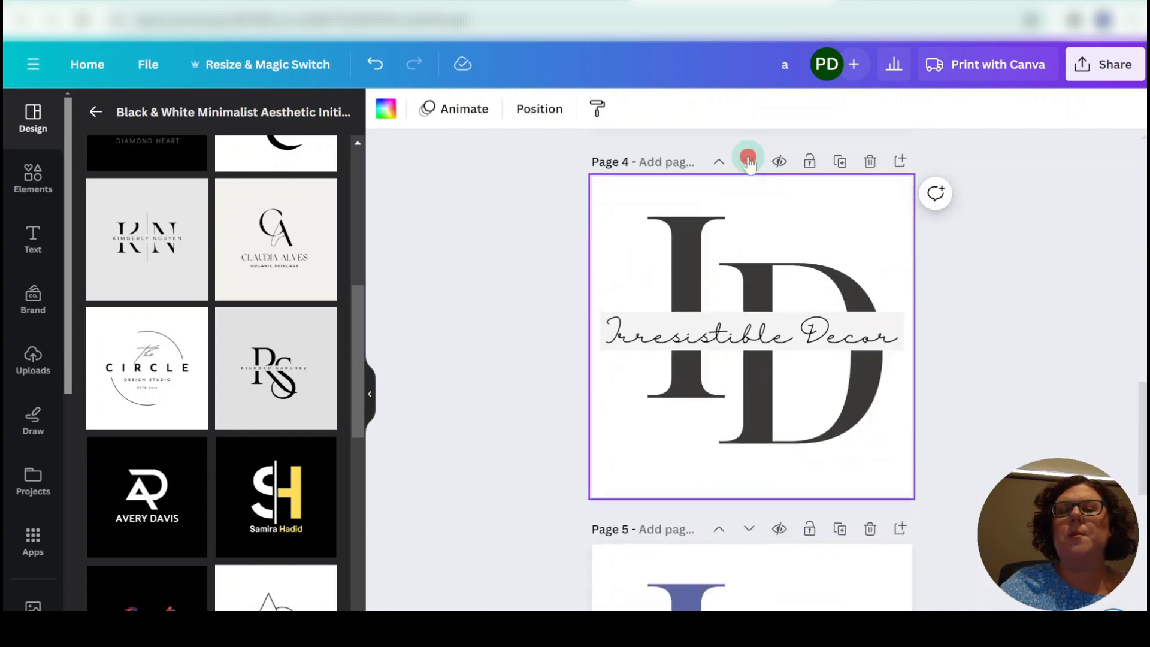
click(748, 159)
click(749, 162)
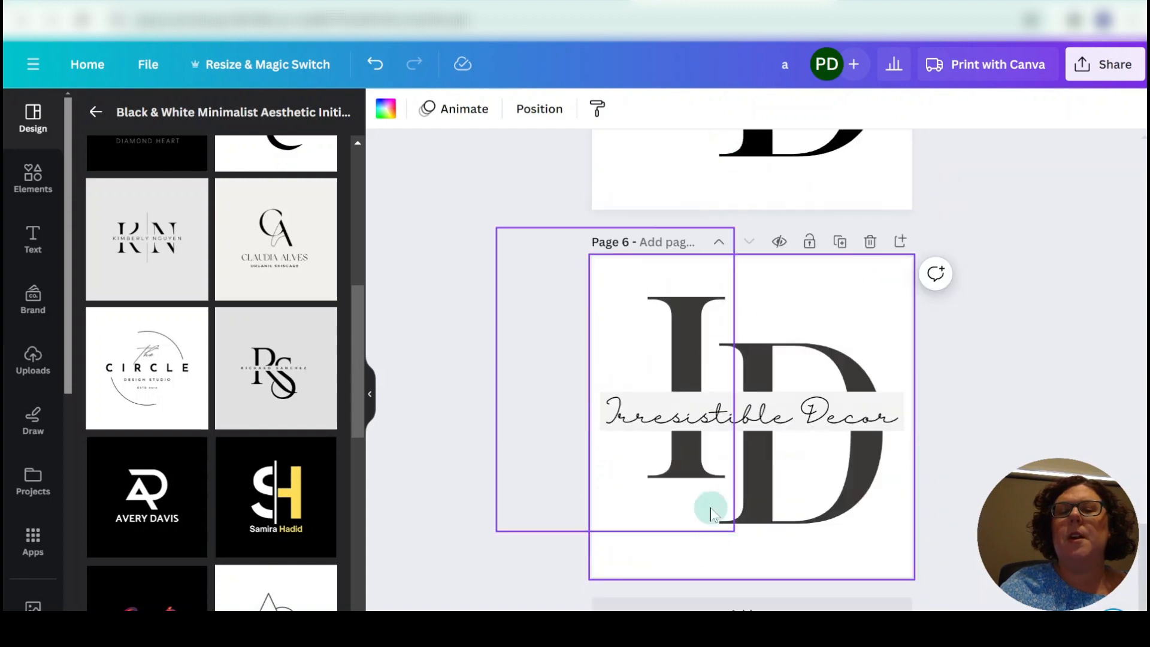
- Duplicate the blue logo on page 4 and reorder the copy to become the last page, page 7
scroll(634, 525, up, 5)
scroll(577, 515, up, 5)
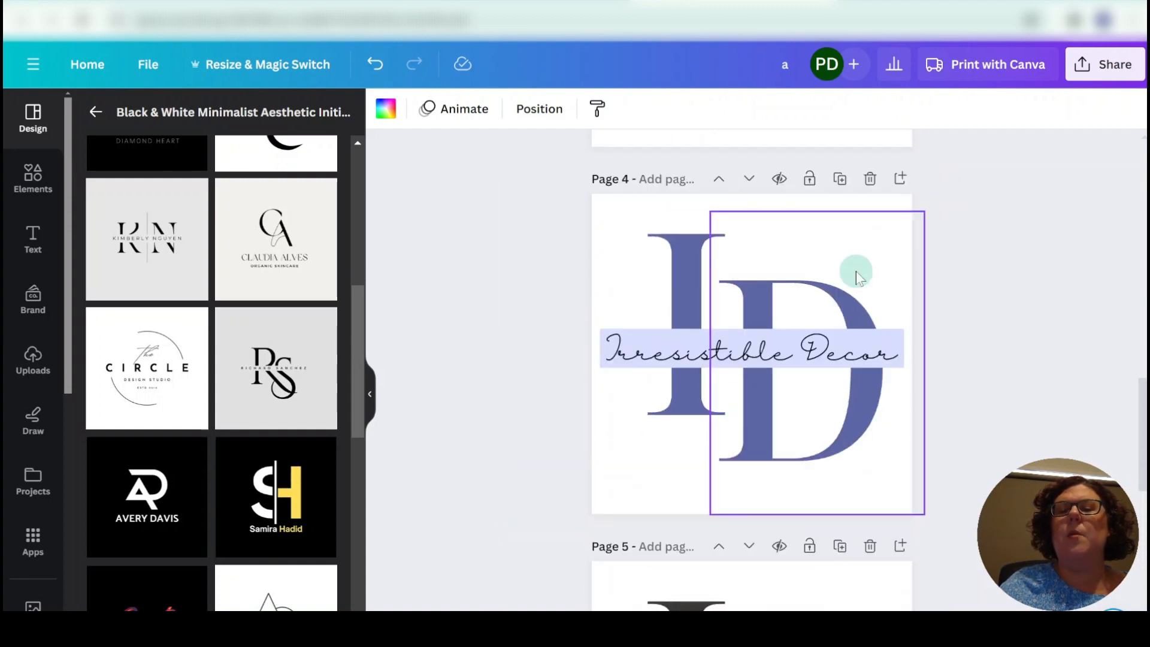
click(840, 179)
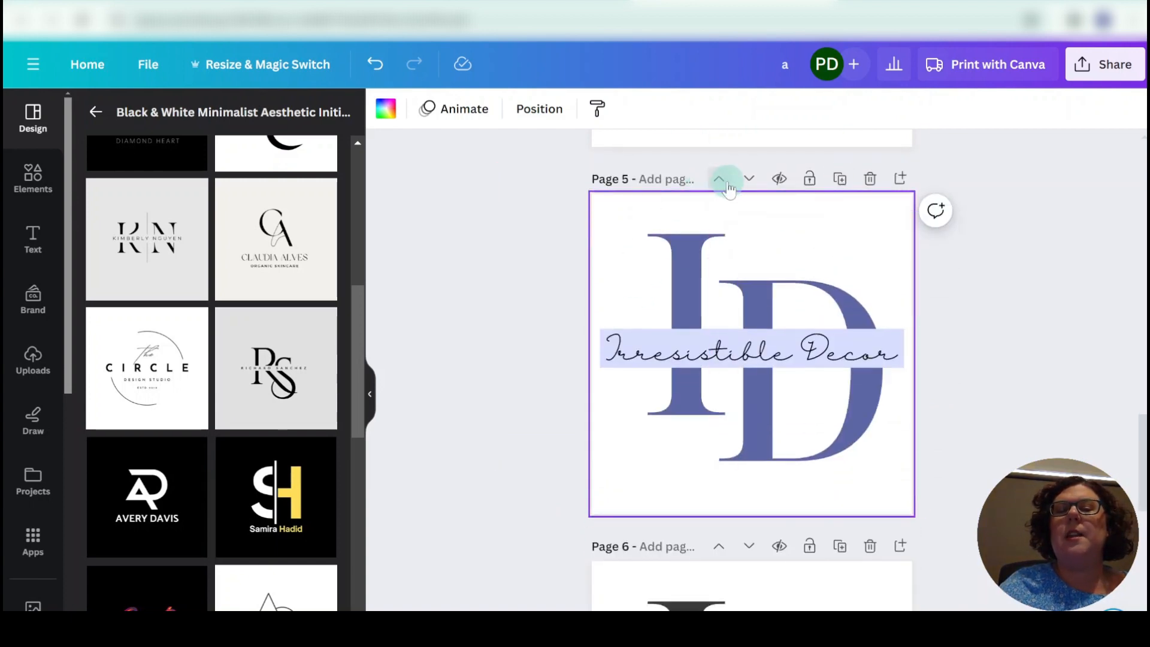
click(748, 178)
click(748, 178)
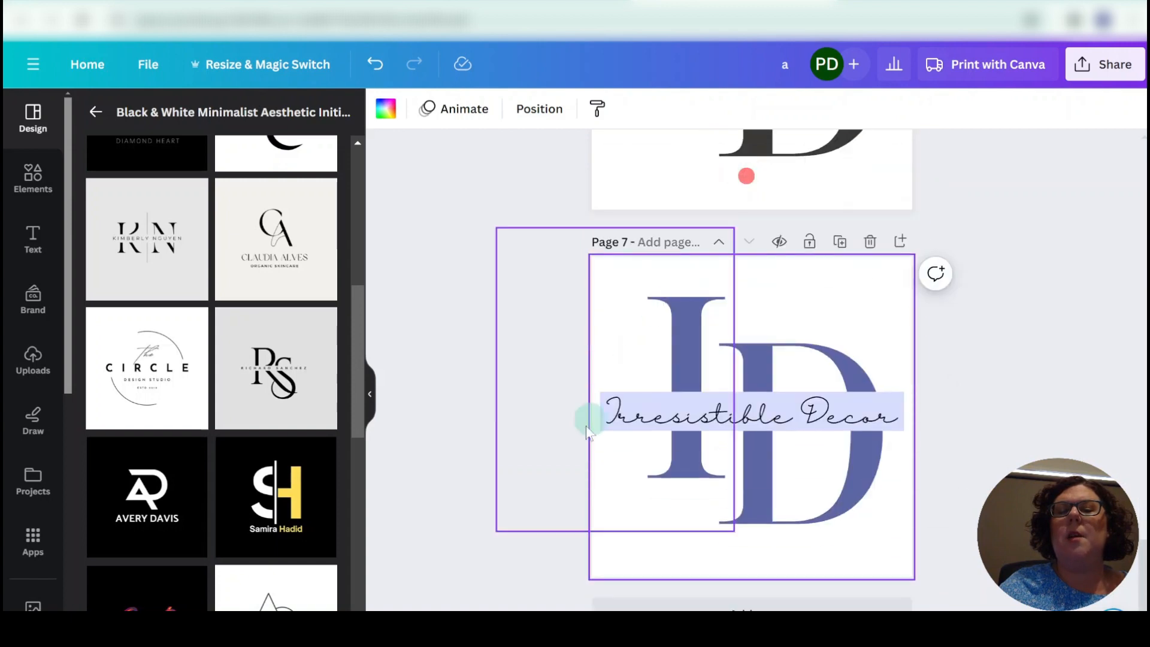
- Scale down all the elements of the dark grey logo on page 6 together and centre the logo on the page
scroll(531, 509, down, 3)
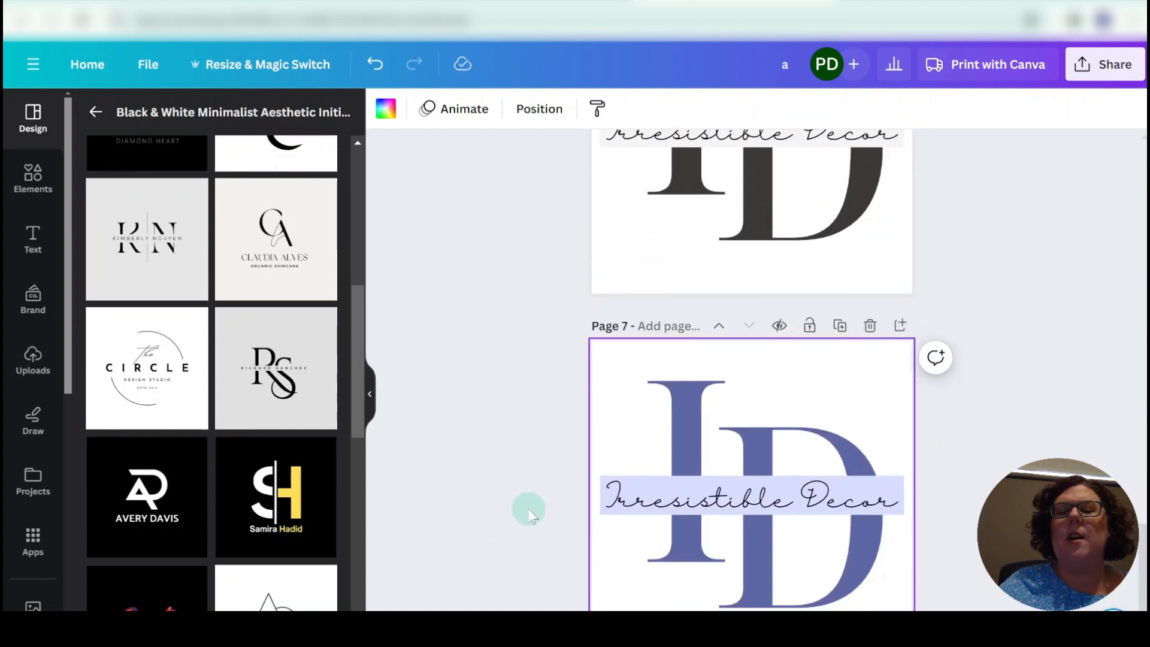
scroll(531, 508, up, 3)
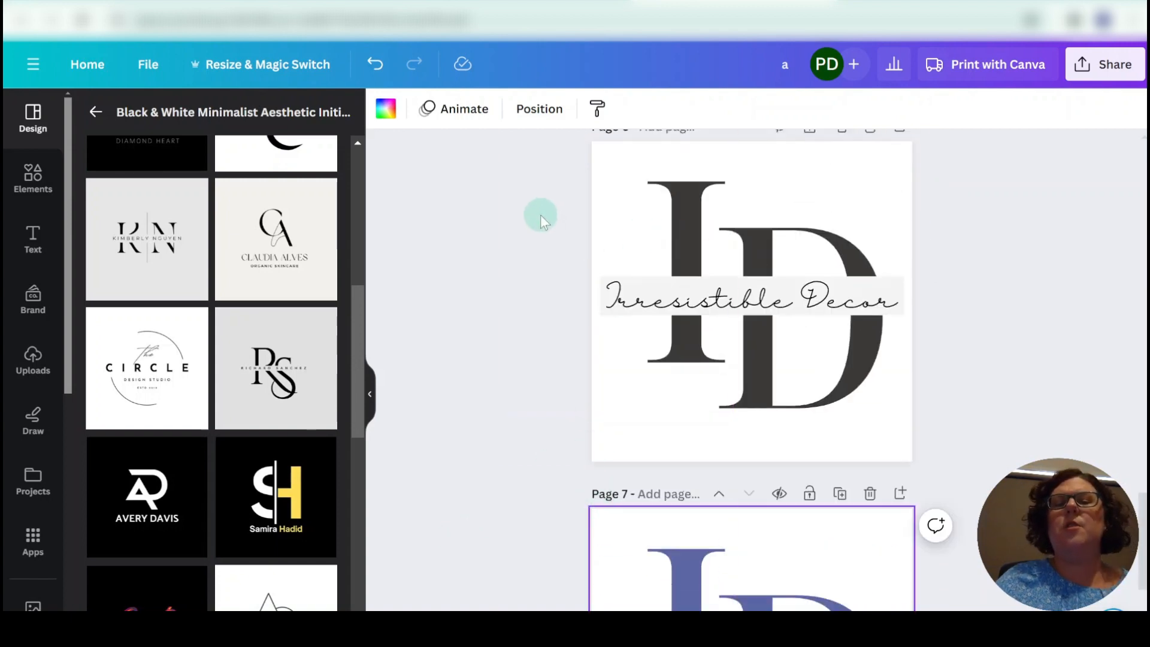
click(1009, 354)
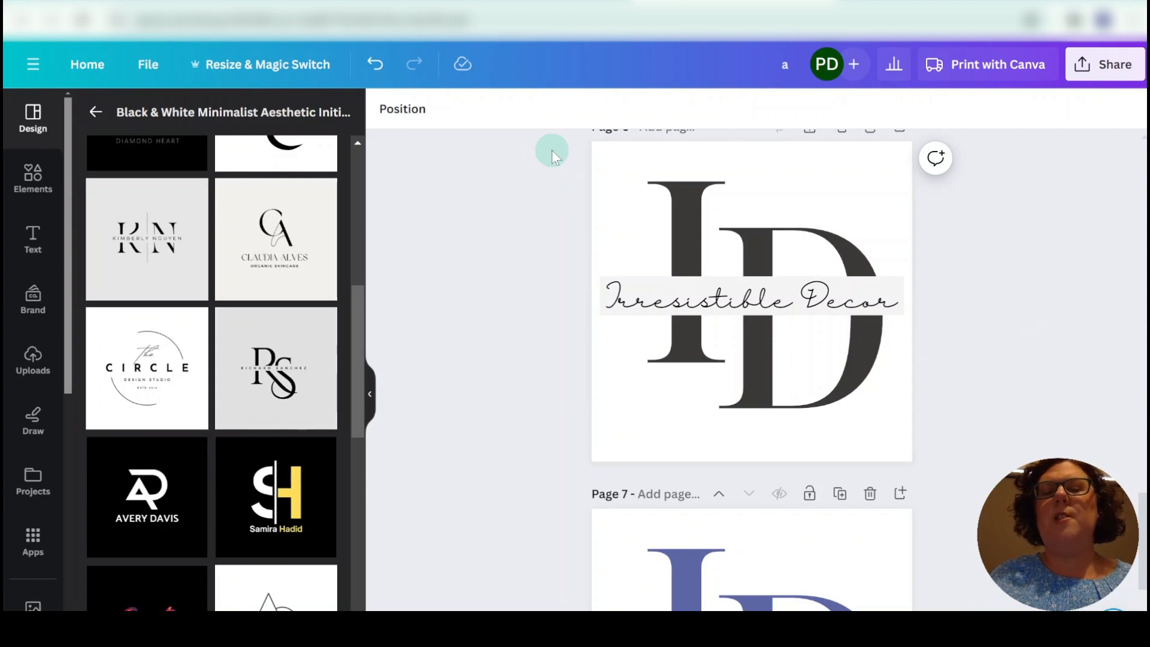
drag(552, 150, 1008, 458)
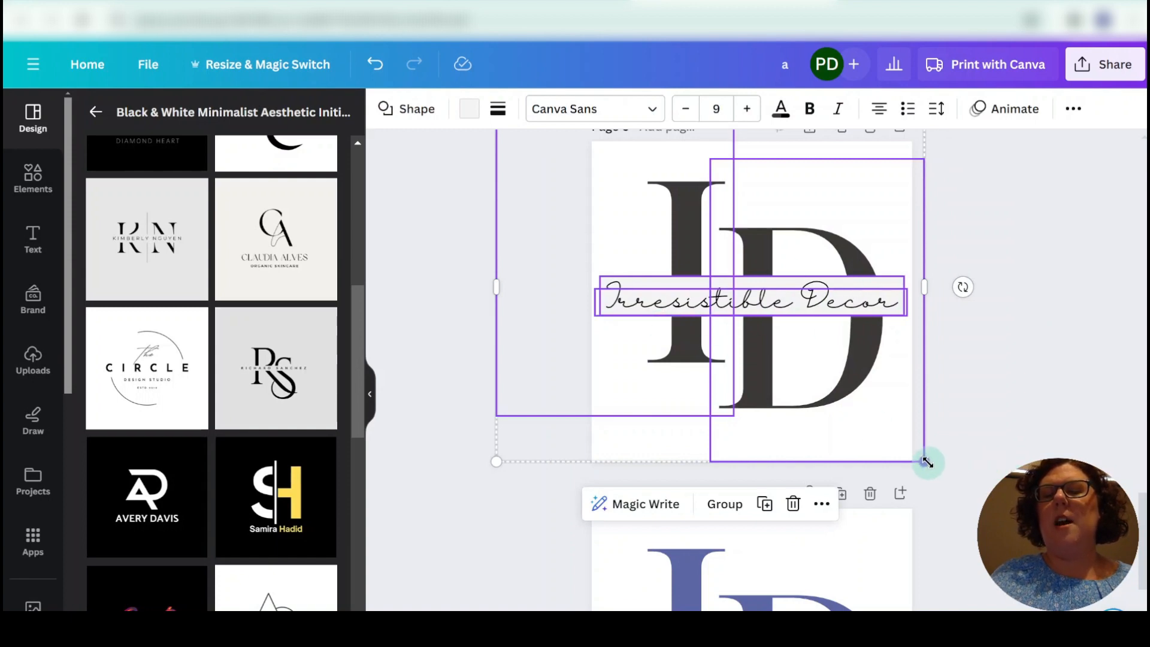
drag(926, 460, 845, 393)
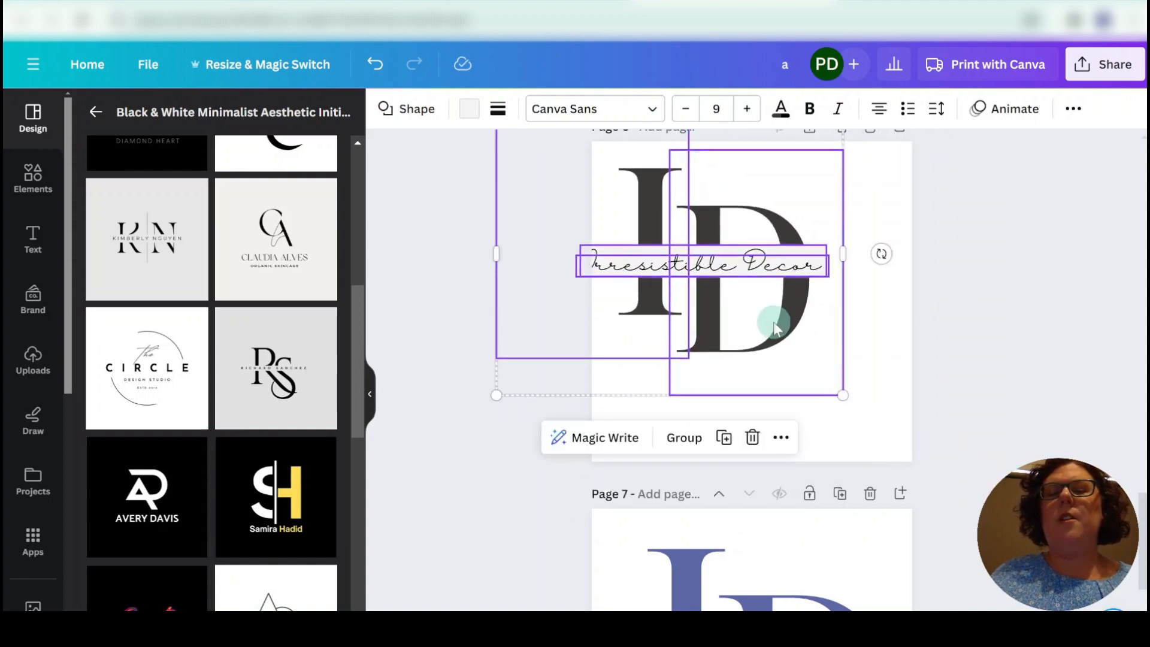
drag(774, 322, 810, 346)
drag(879, 421, 833, 386)
drag(756, 329, 789, 348)
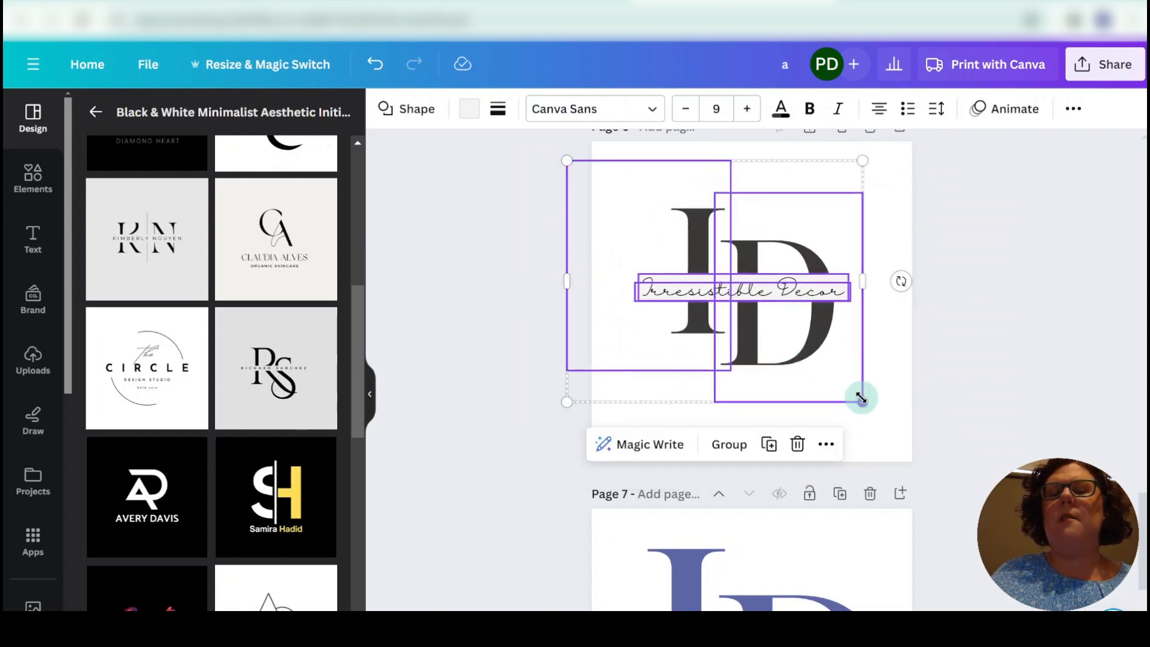
drag(862, 401, 834, 379)
drag(788, 335, 804, 351)
click(979, 360)
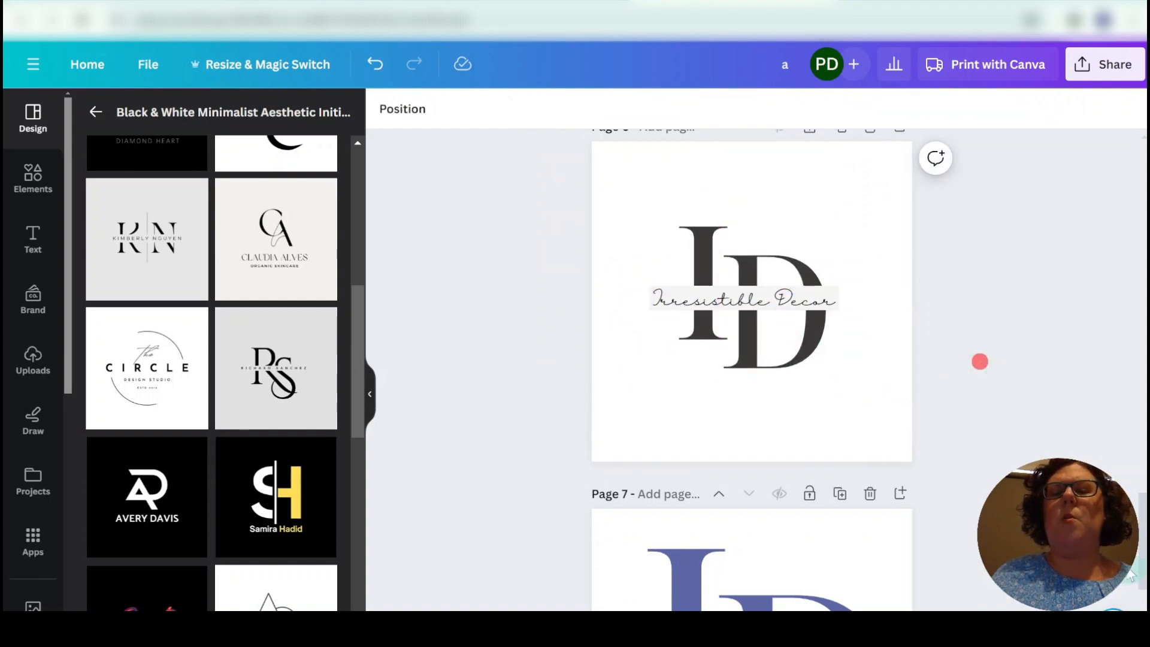
- Scale down all the elements of the blue logo on page 7 together and centre the logo on the page
scroll(760, 376, down, 4)
click(544, 276)
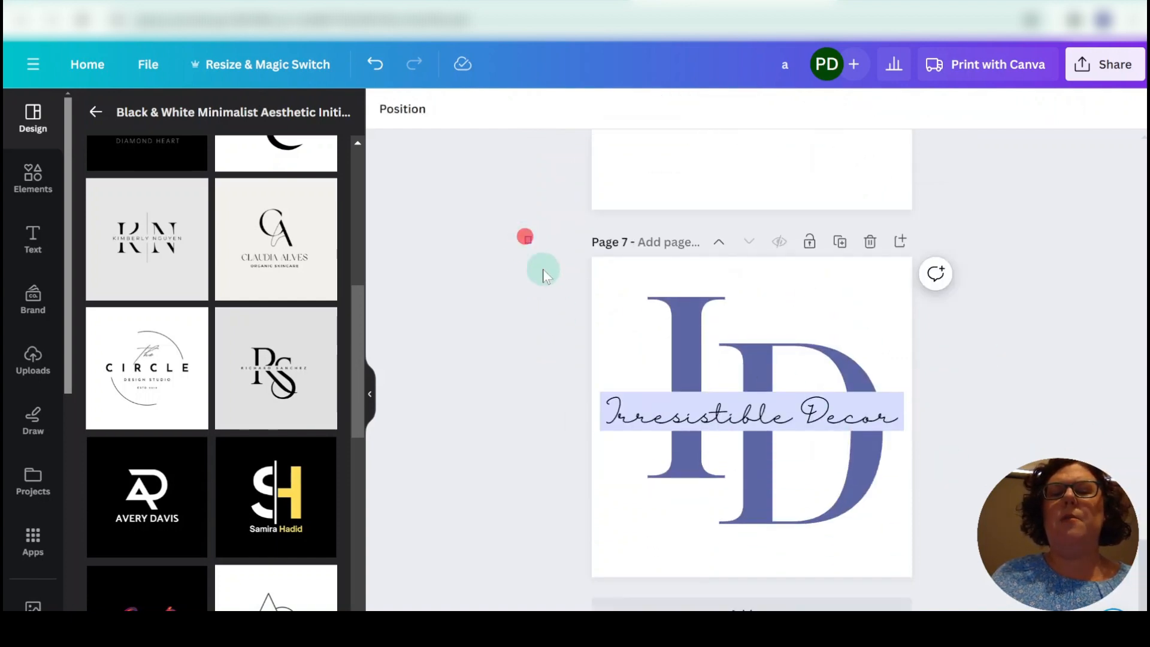
drag(544, 276, 770, 449)
drag(698, 367, 777, 435)
drag(855, 527, 818, 504)
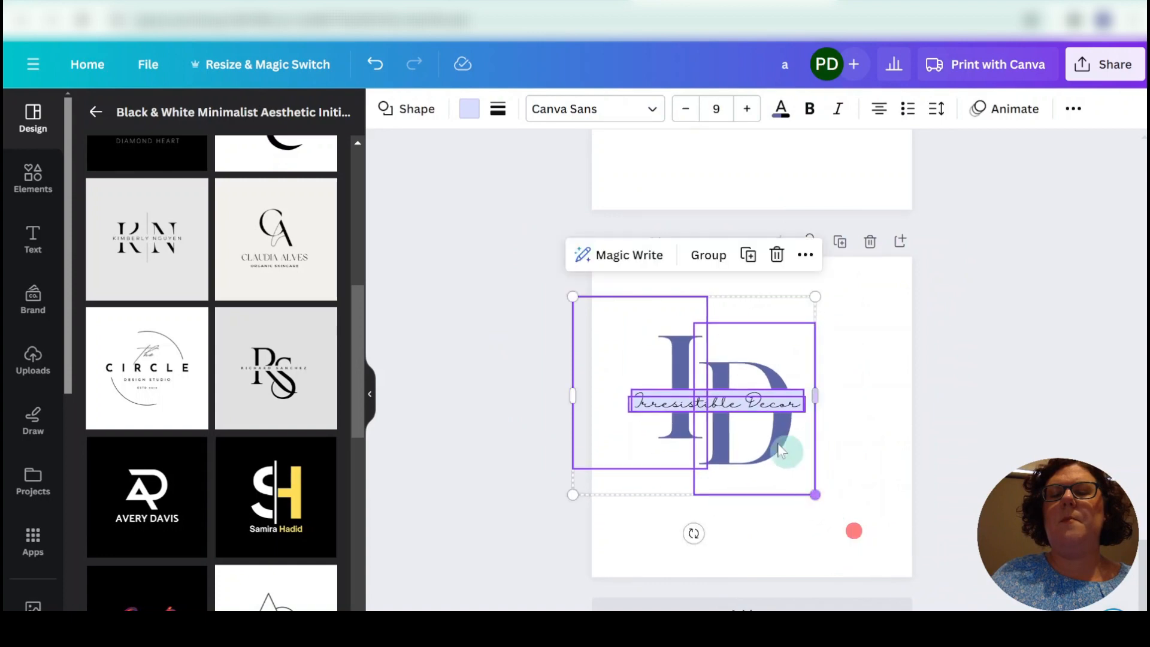
drag(748, 421, 777, 434)
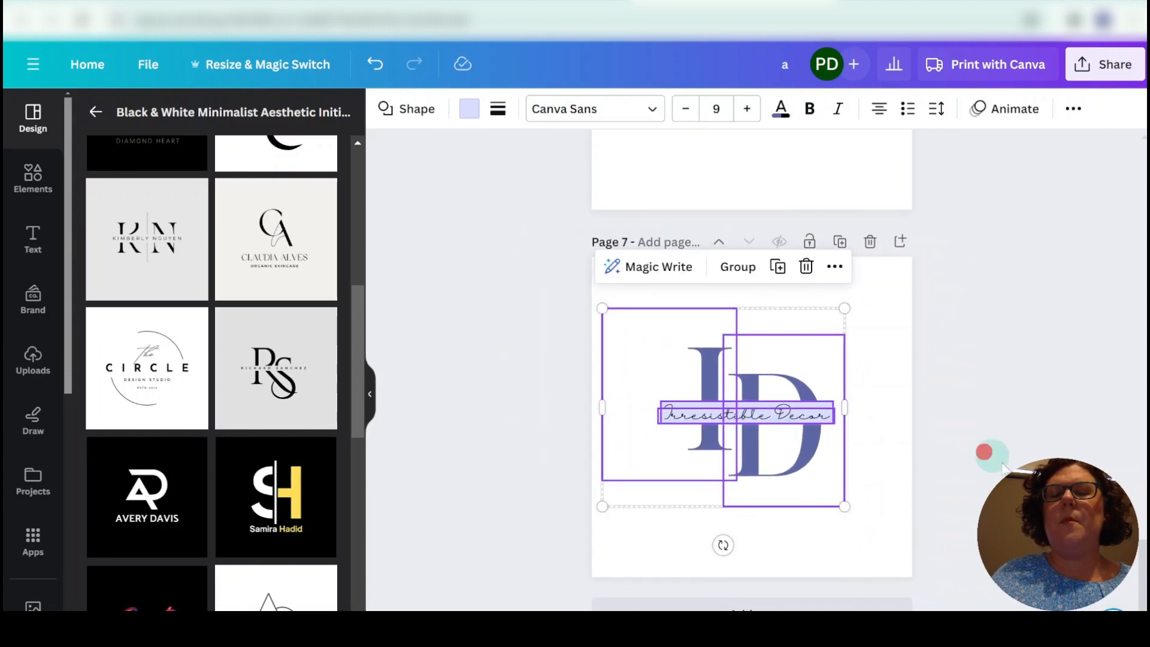
click(984, 453)
- Find "round water drop" graphics in the elements library and place the shaded round drop over the logos on pages 6 and 7
scroll(984, 452, up, 3)
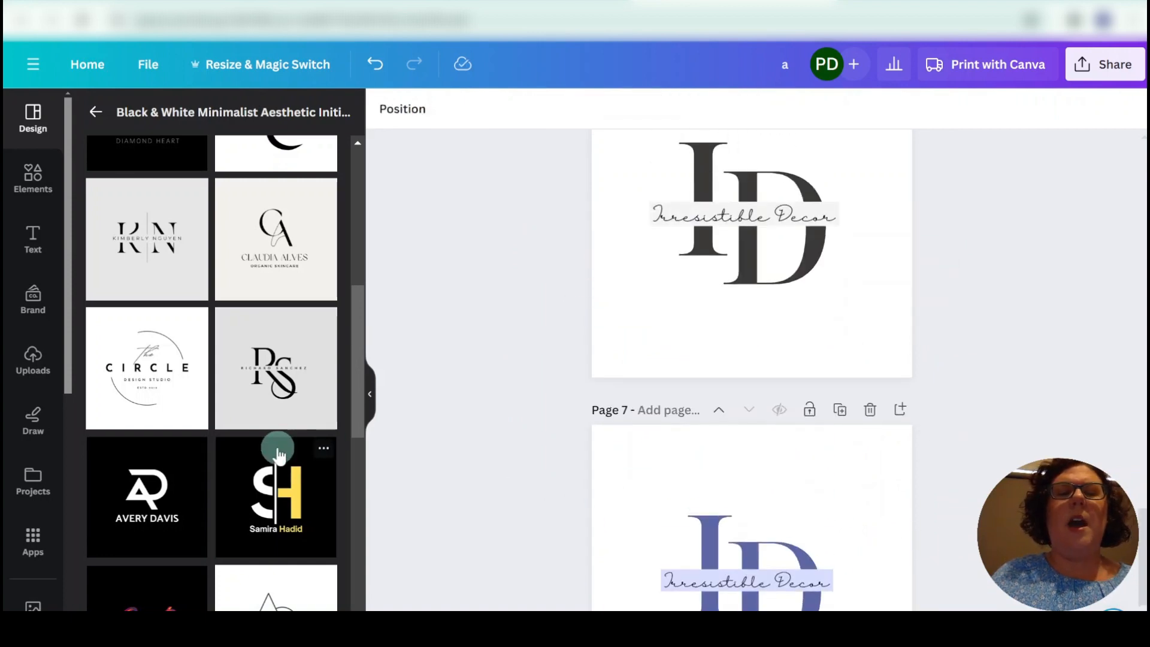
click(39, 174)
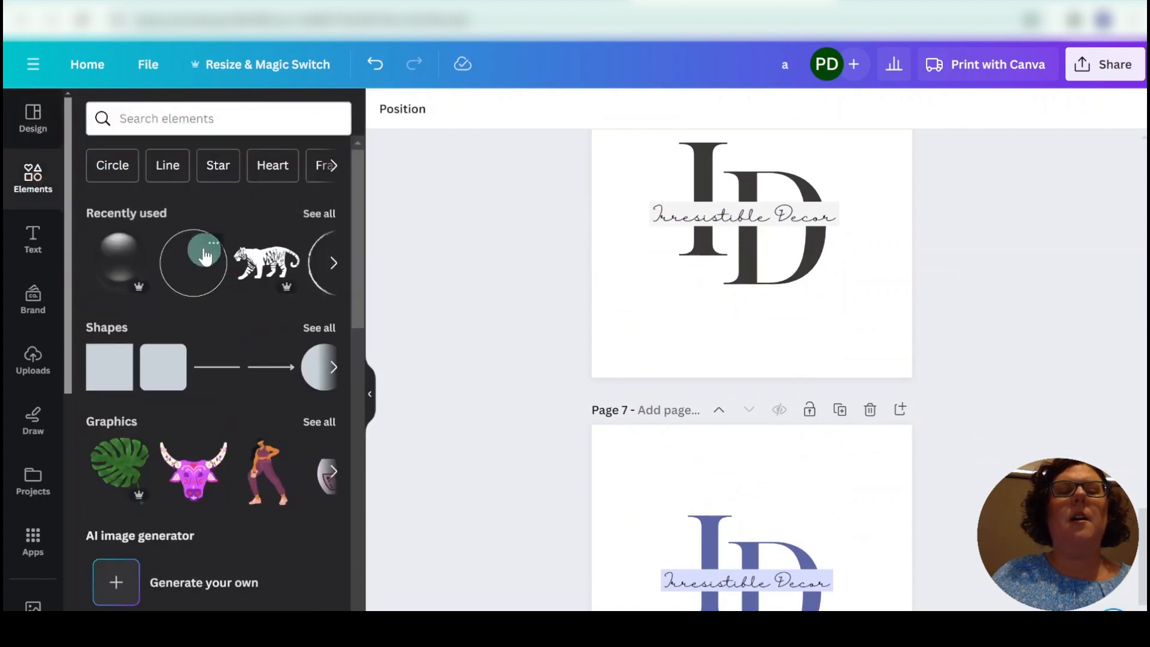
click(159, 118)
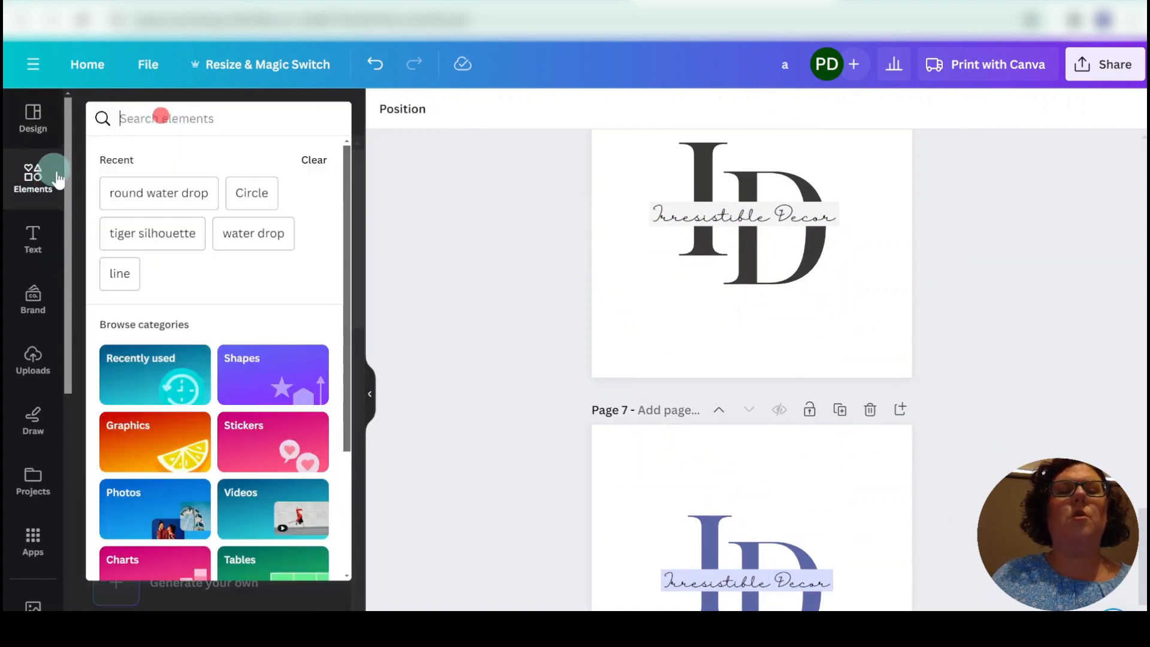
click(163, 193)
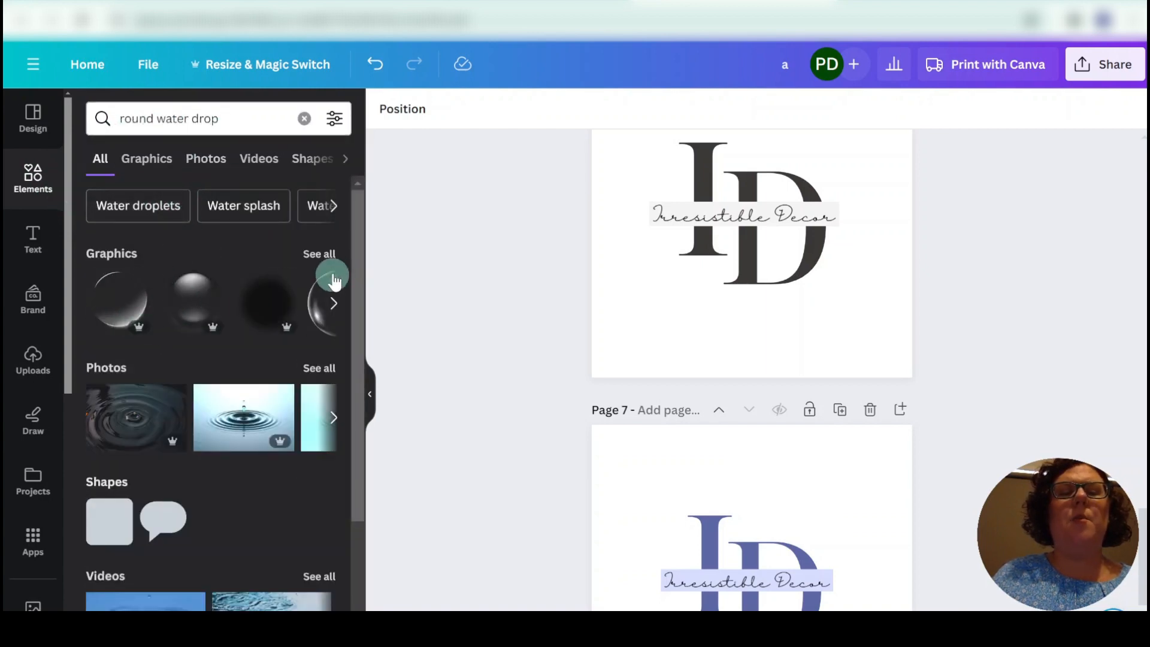
click(314, 258)
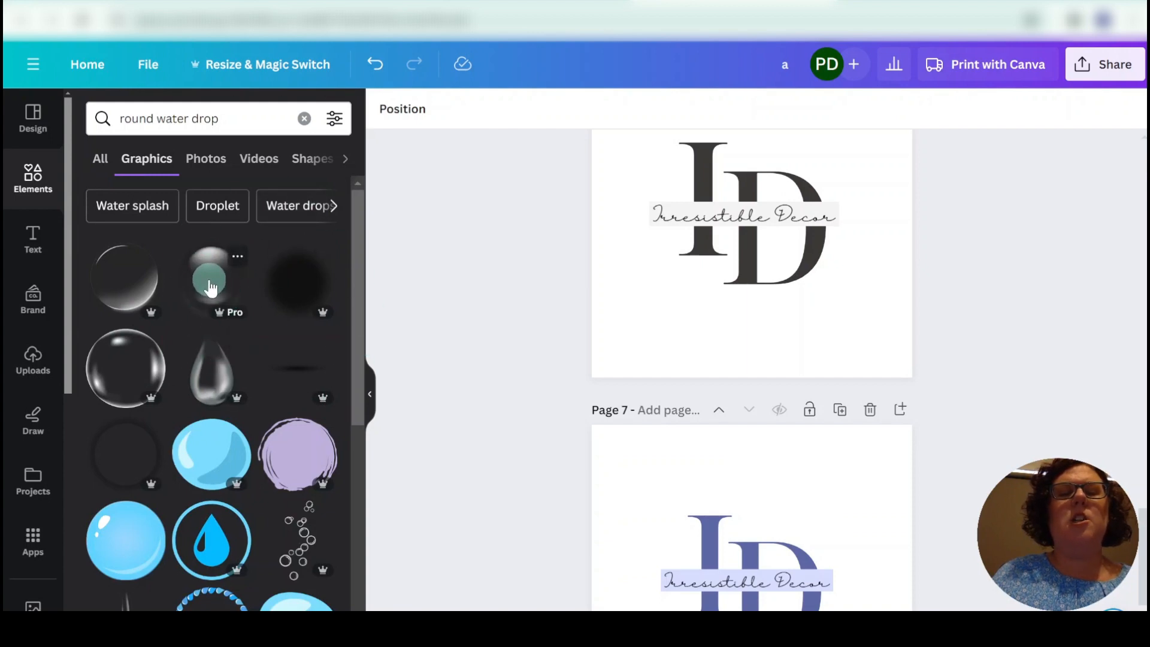
drag(210, 287, 650, 265)
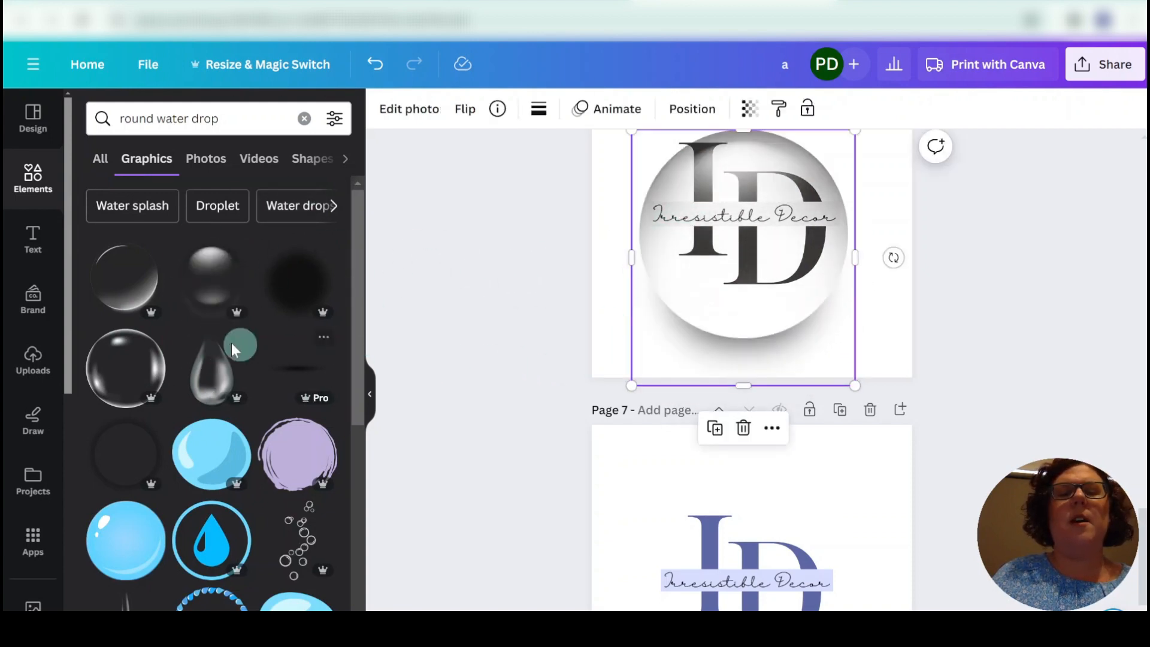
drag(209, 276, 689, 528)
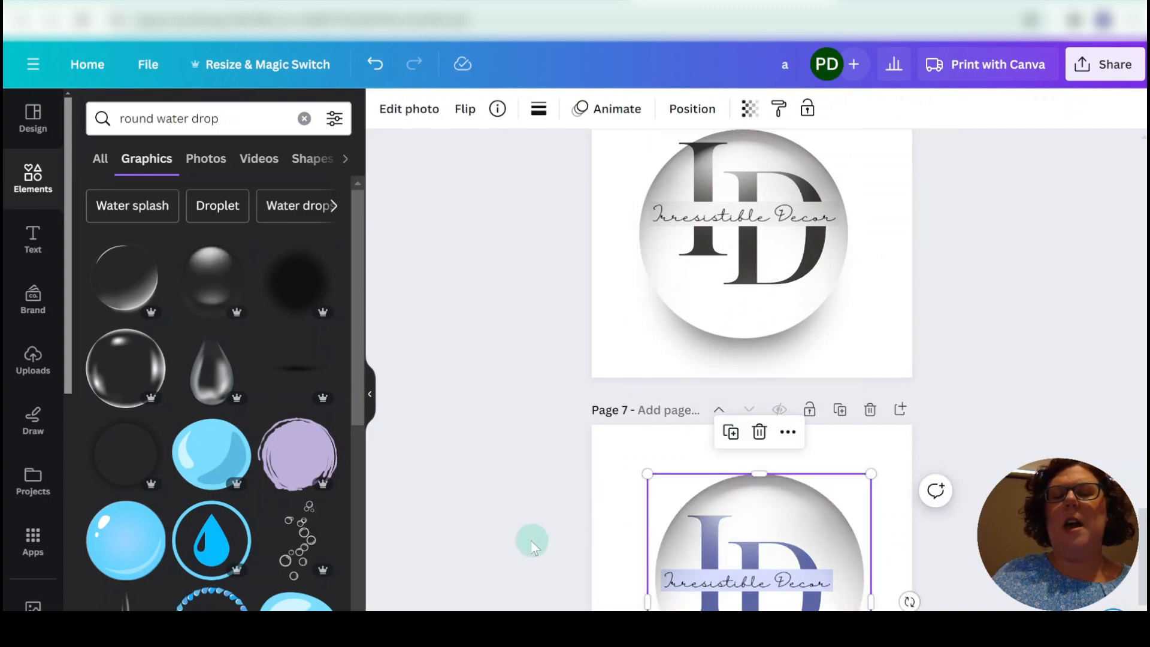
- Enlarge the round water drop on page 6 to about 362 by 414 and centre it around the dark grey logo
scroll(497, 479, up, 2)
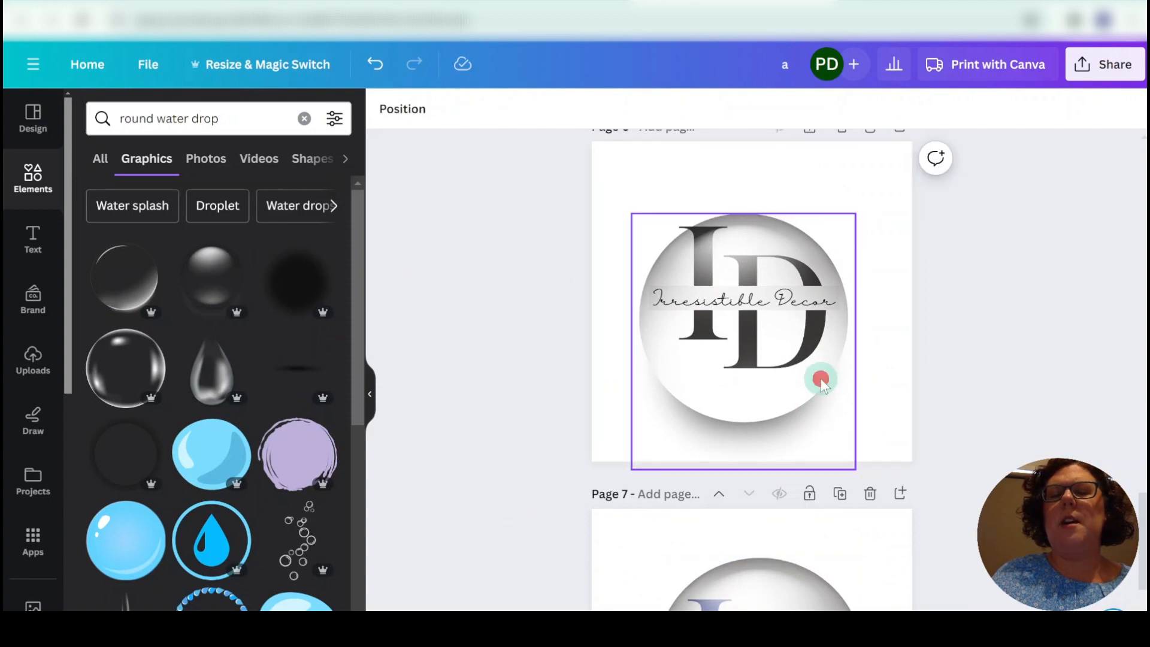
mouse_move(821, 378)
mouse_down()
mouse_move(856, 372)
mouse_move(829, 339)
mouse_move(813, 344)
mouse_move(822, 360)
mouse_up()
click(1007, 364)
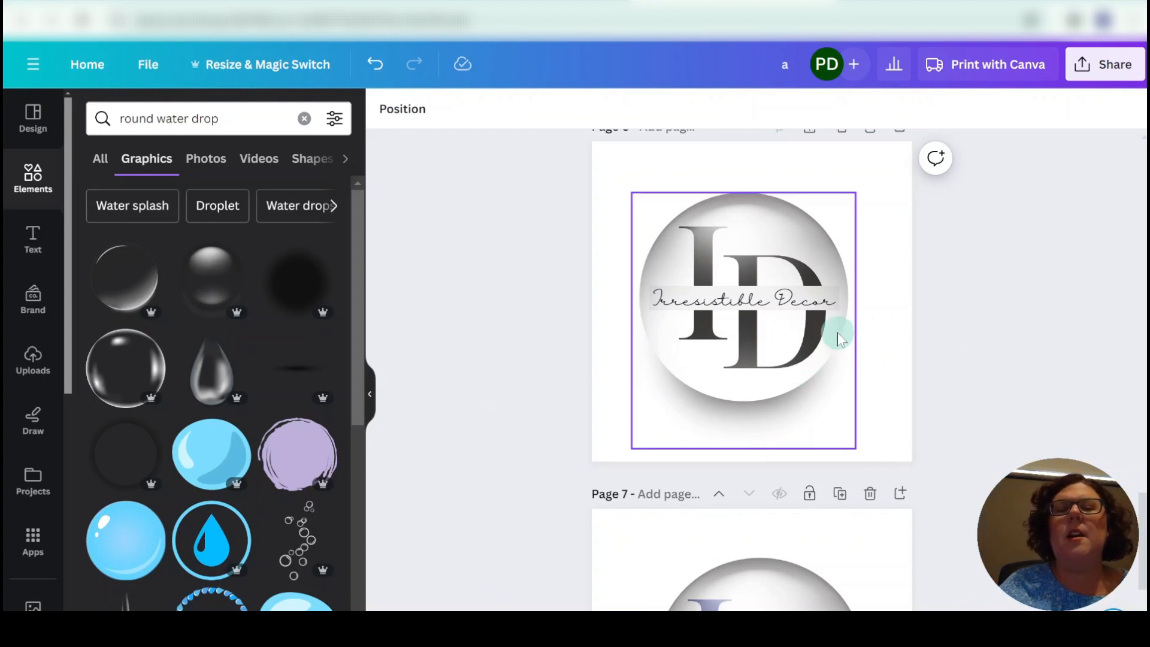
click(819, 380)
drag(629, 190, 620, 180)
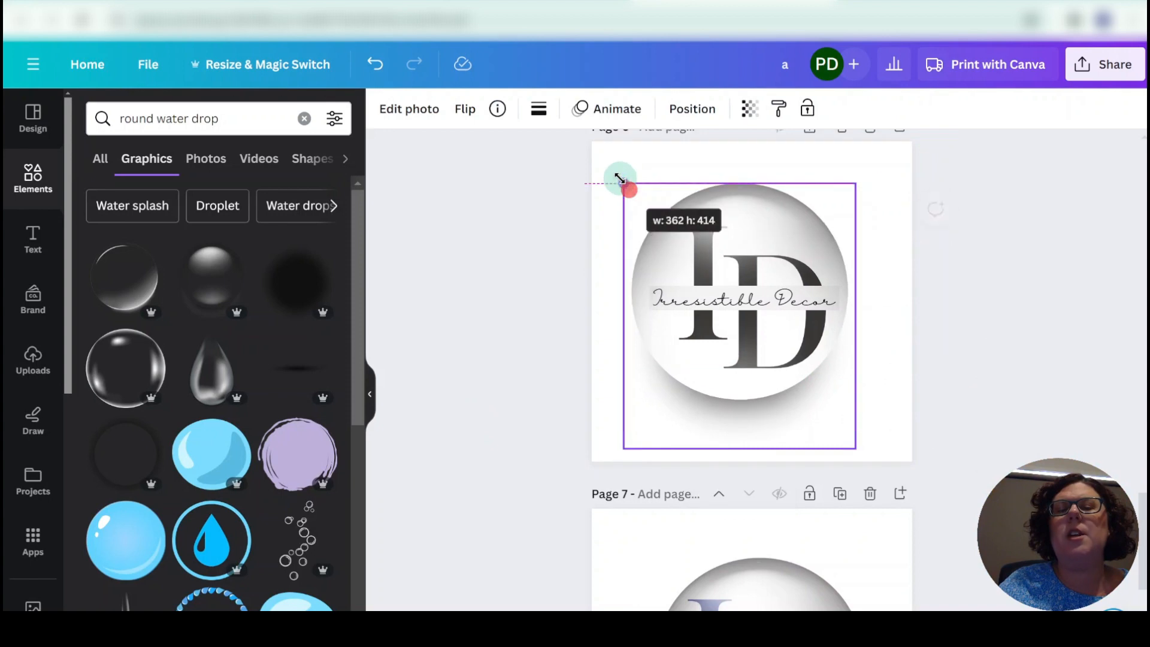
drag(804, 360, 818, 403)
click(968, 384)
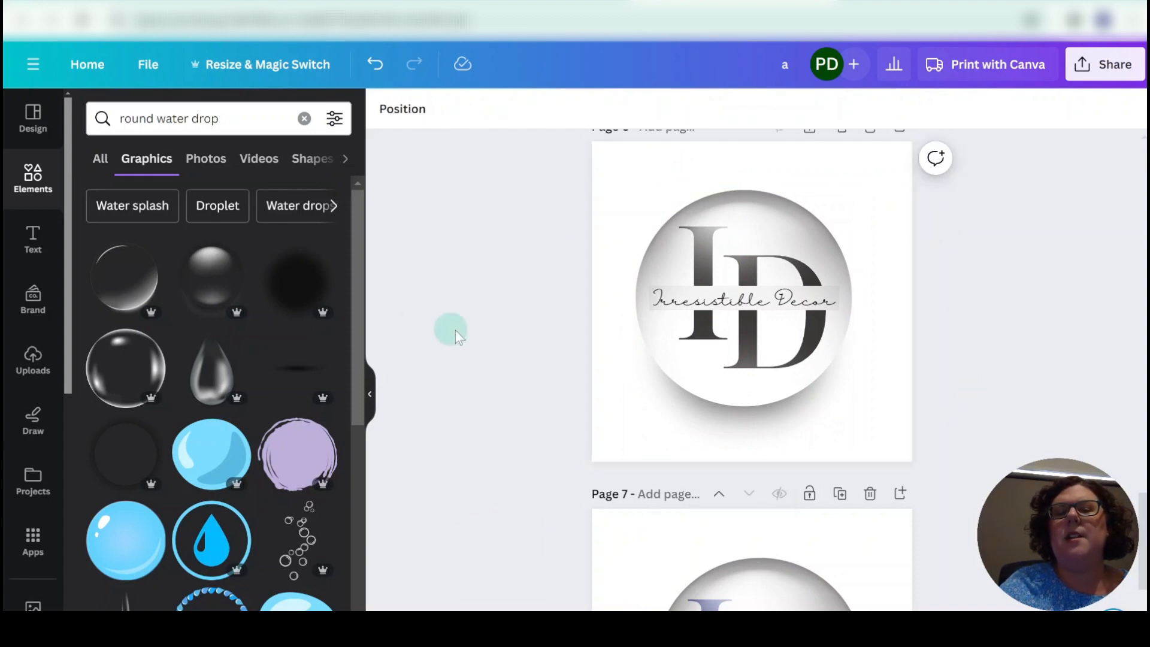
- Enlarge the round water drop on page 7 slightly and centre it around the blue logo
scroll(476, 382, down, 1)
scroll(477, 383, down, 1)
click(795, 424)
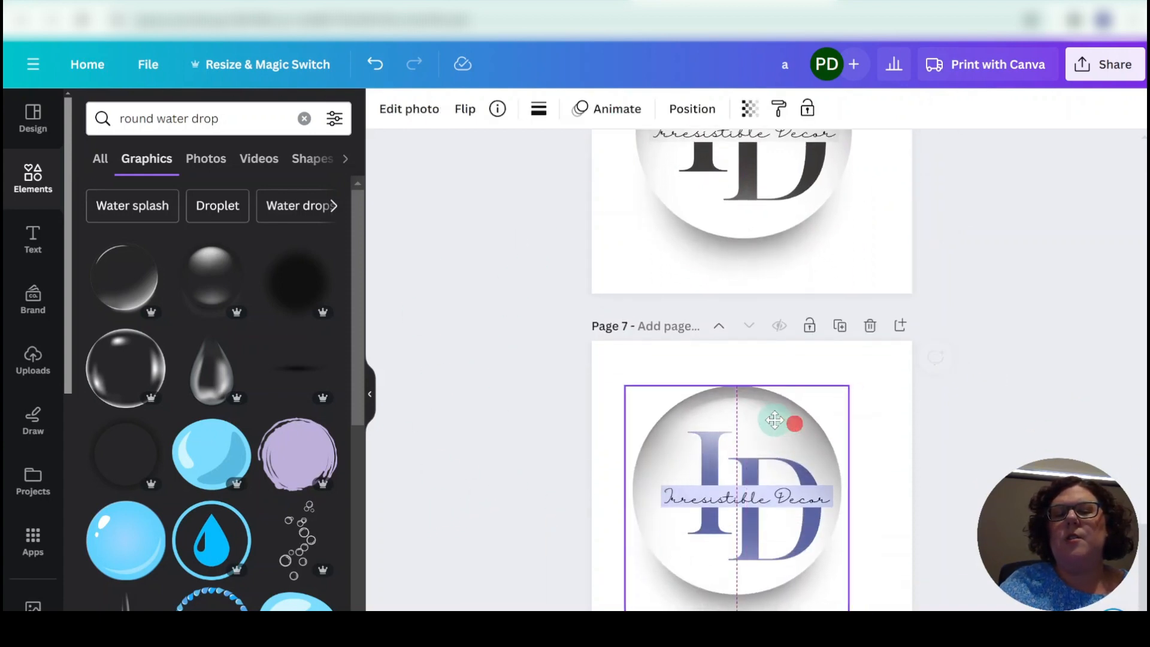
scroll(895, 604, down, 1)
drag(848, 555, 856, 562)
drag(804, 523, 768, 513)
click(964, 551)
click(773, 518)
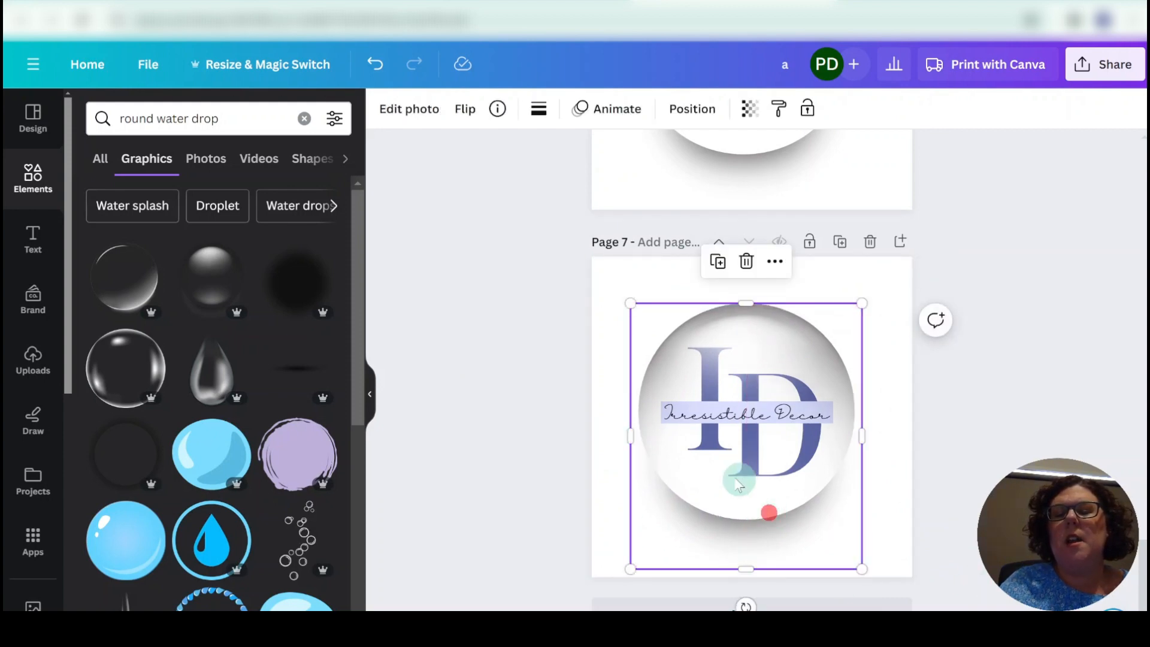
click(530, 508)
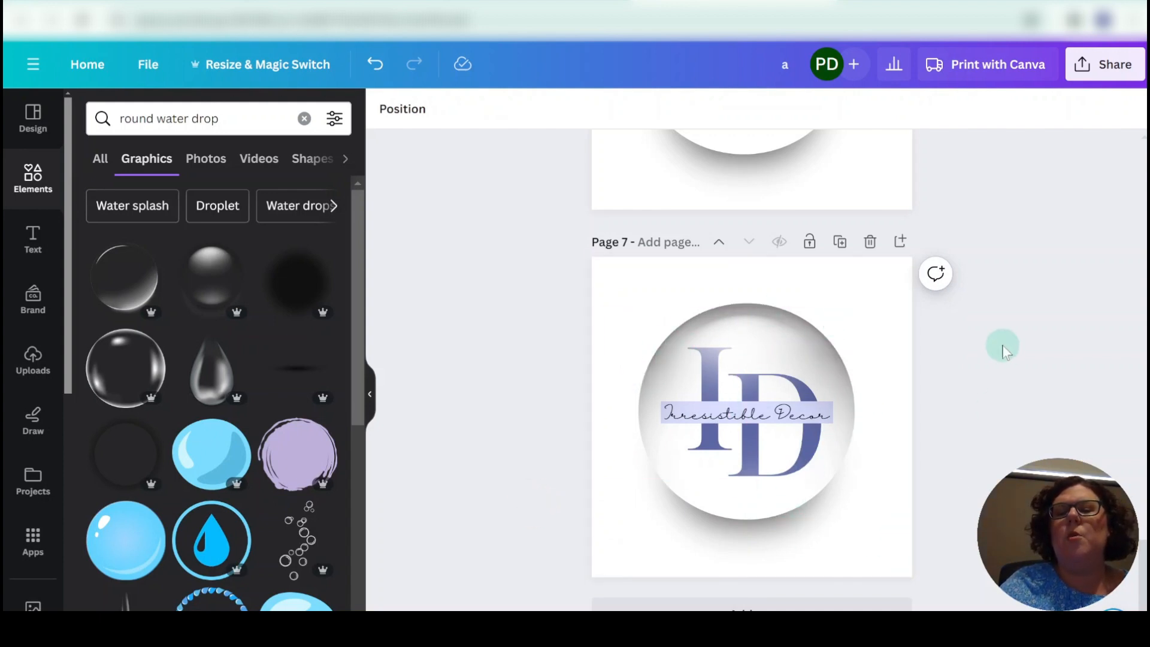
- Open the full list of photo filters for the round water drop on page 7
click(791, 344)
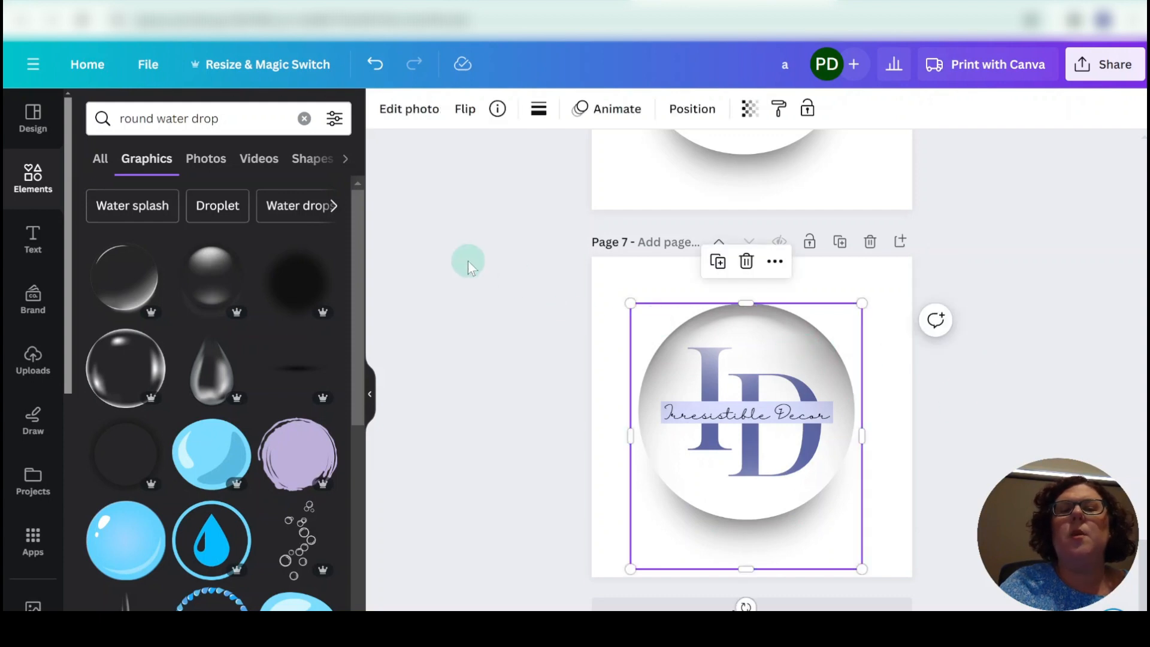
click(406, 111)
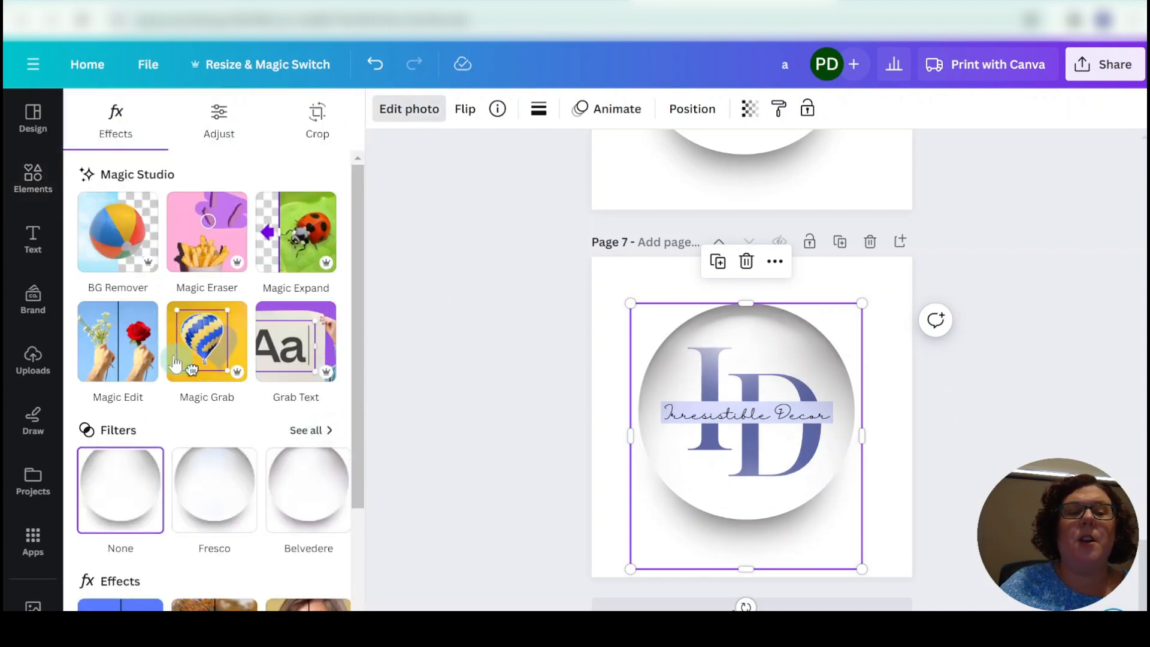
scroll(214, 443, down, 1)
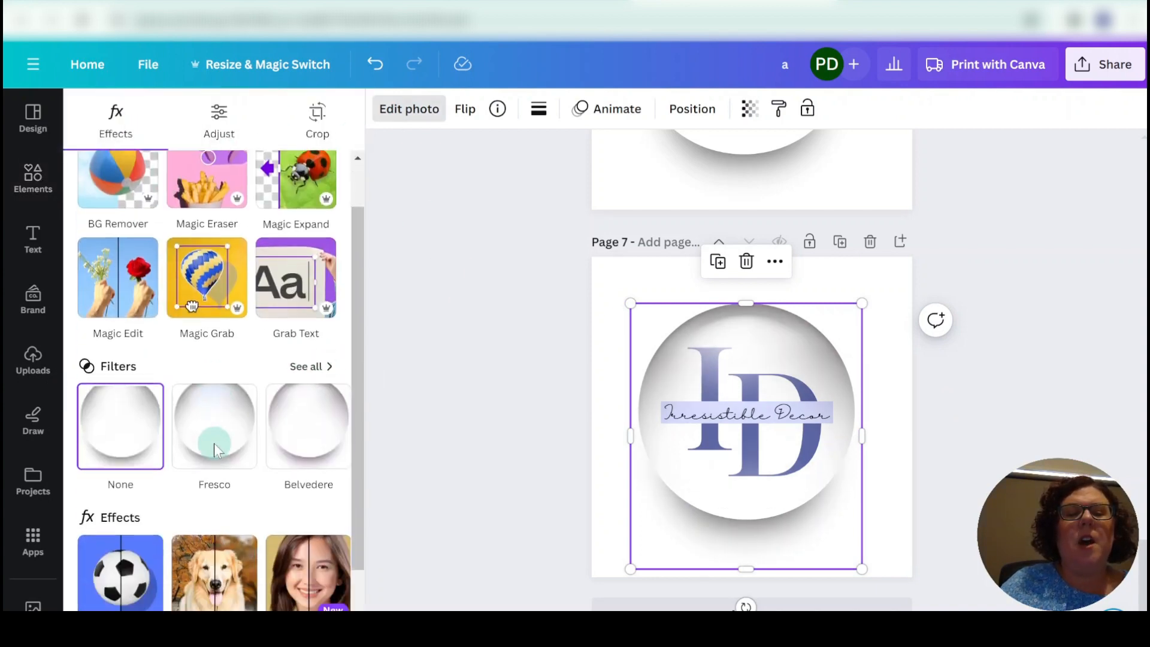
scroll(109, 456, down, 1)
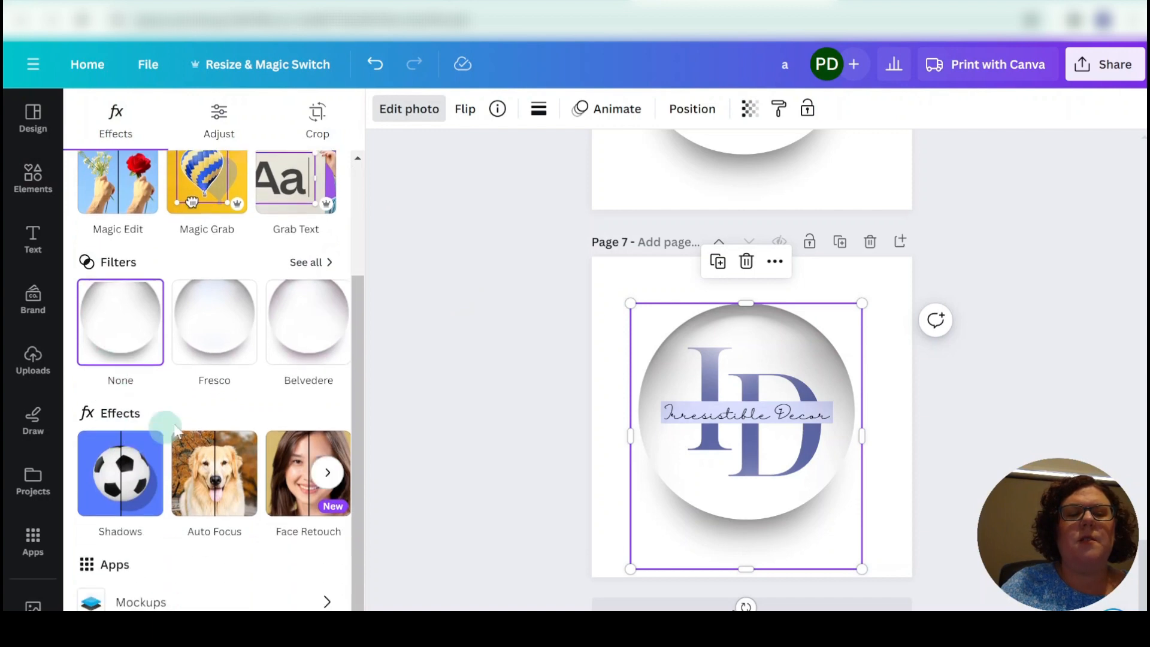
click(319, 264)
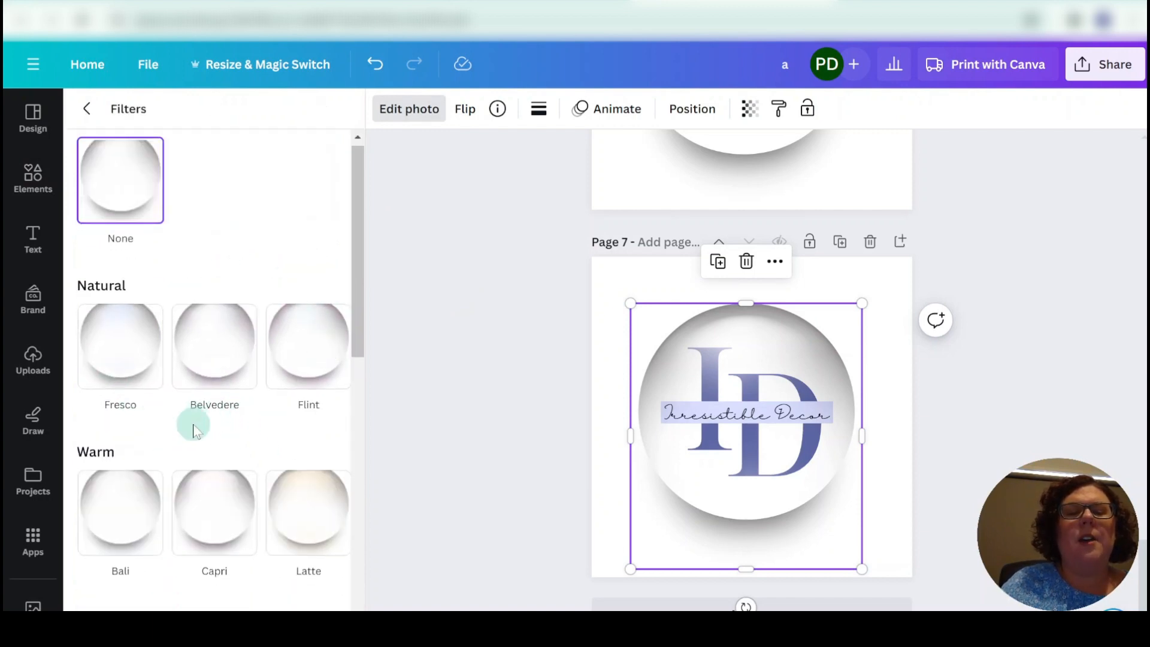
- Look through the filter categories from Natural to Colour Pop for one that suits the water drop around the blue logo
scroll(282, 334, down, 2)
scroll(220, 470, down, 3)
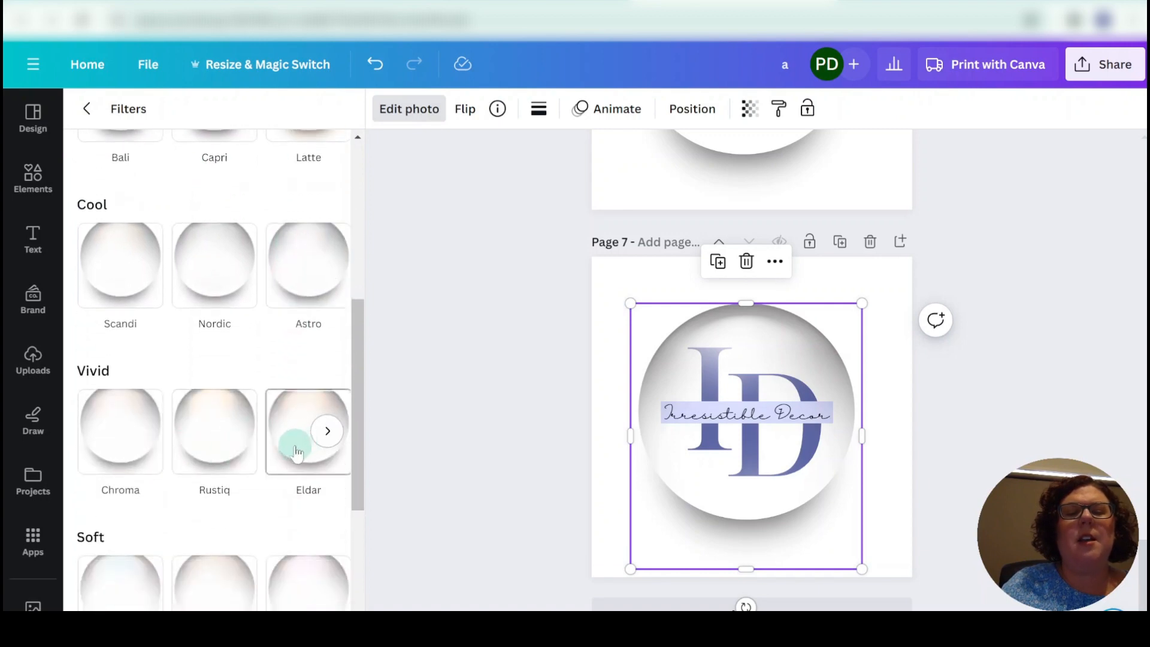
scroll(228, 425, down, 3)
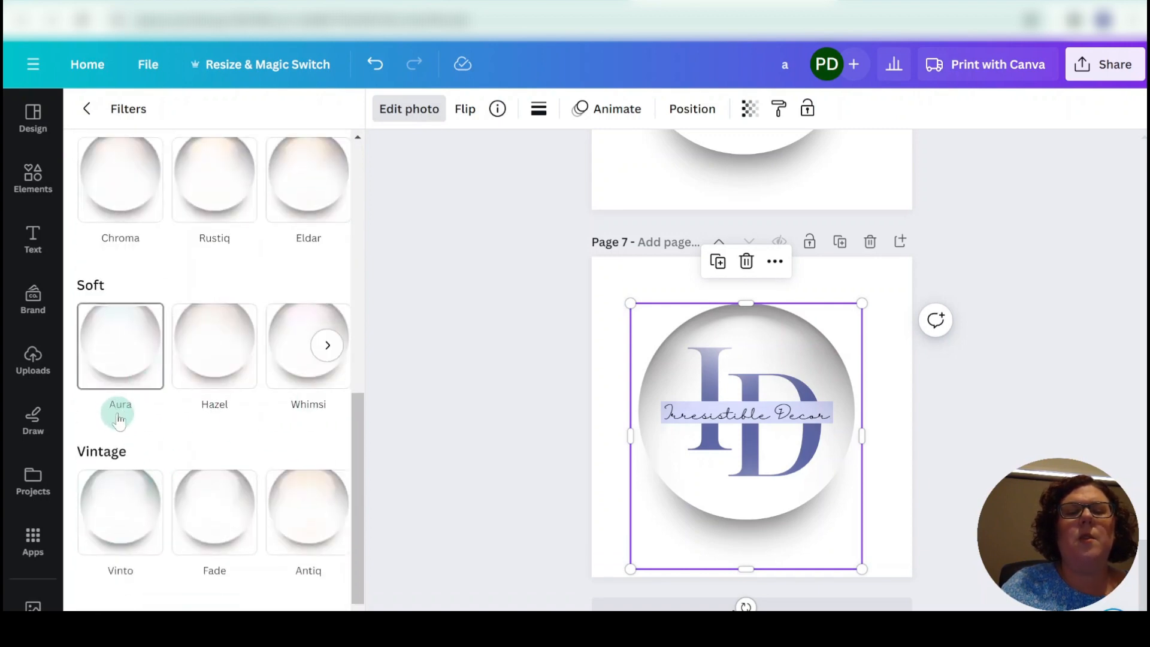
scroll(123, 424, down, 3)
click(113, 599)
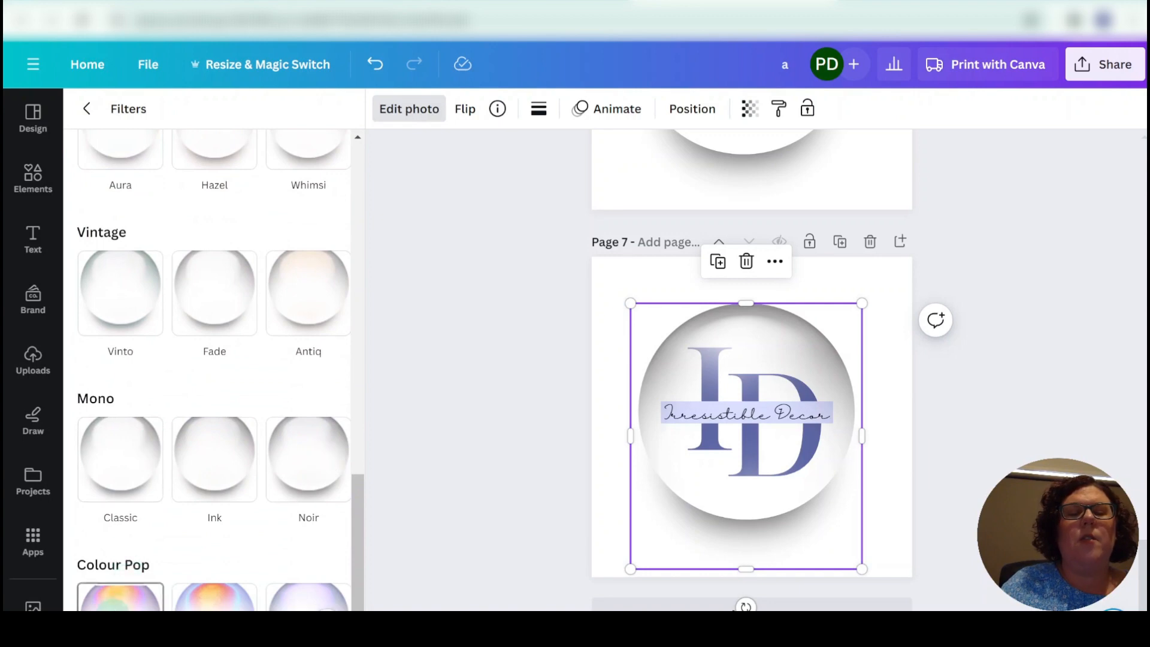
click(327, 617)
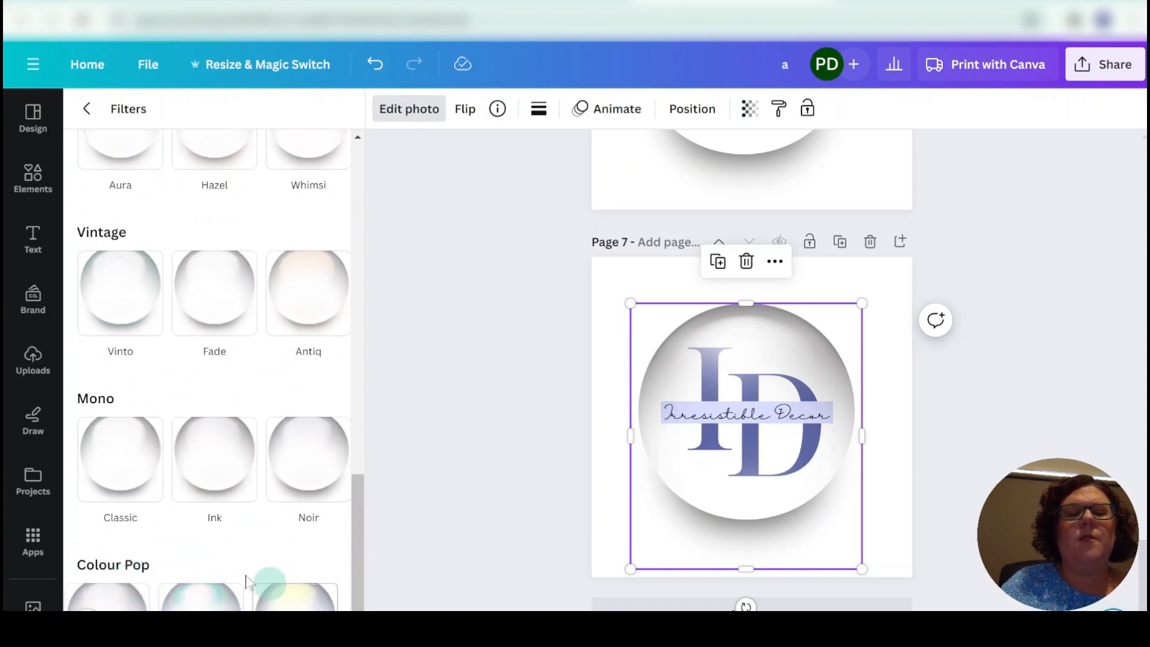
scroll(148, 539, up, 3)
click(201, 526)
scroll(203, 528, up, 3)
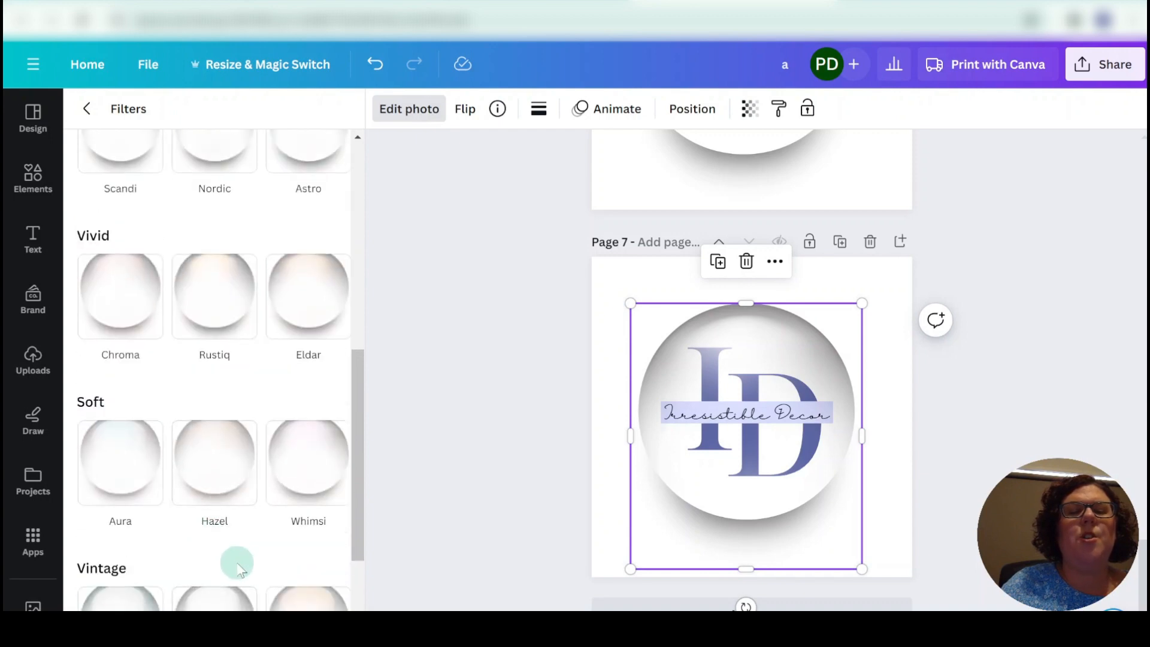
scroll(172, 548, up, 3)
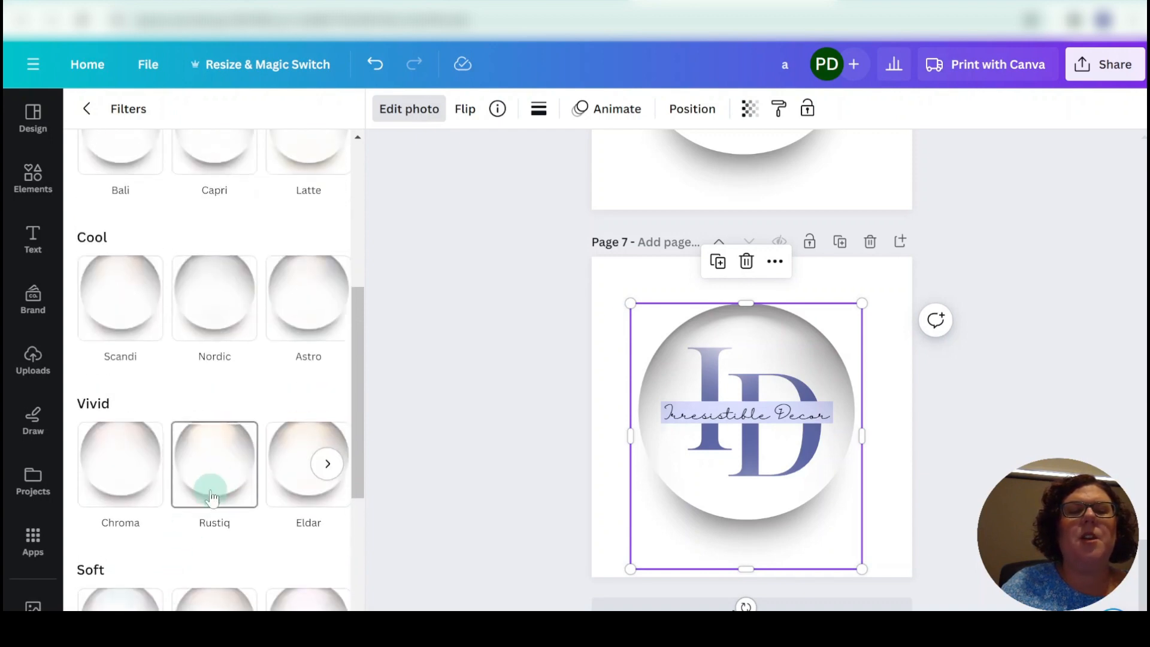
scroll(198, 480, up, 6)
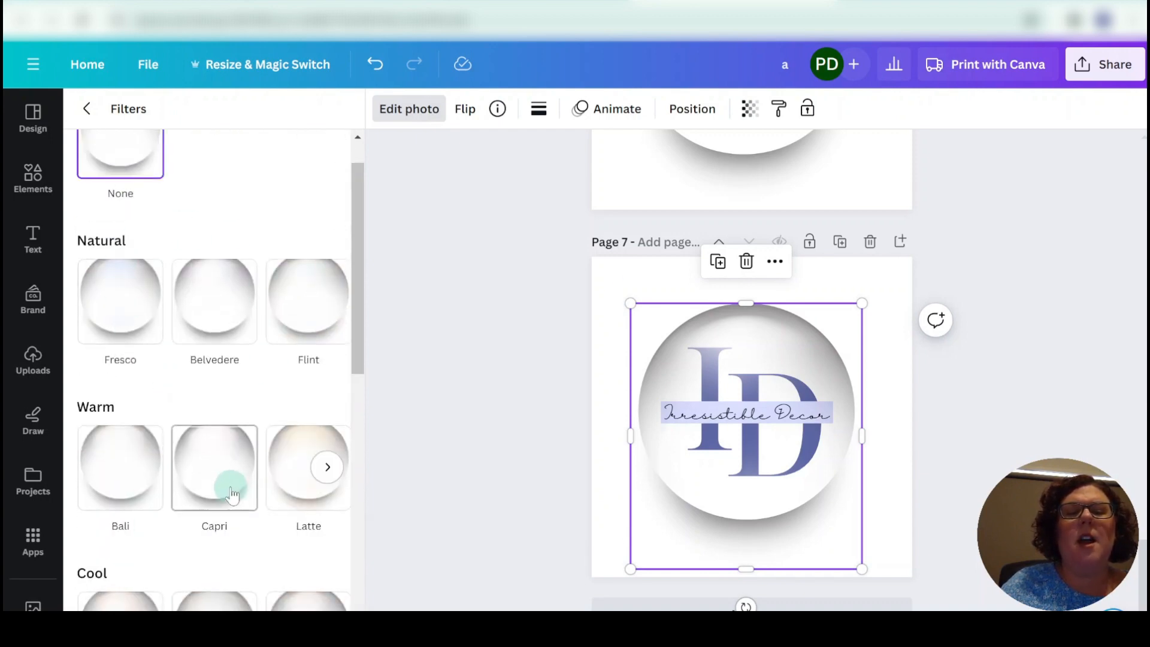
scroll(209, 481, up, 1)
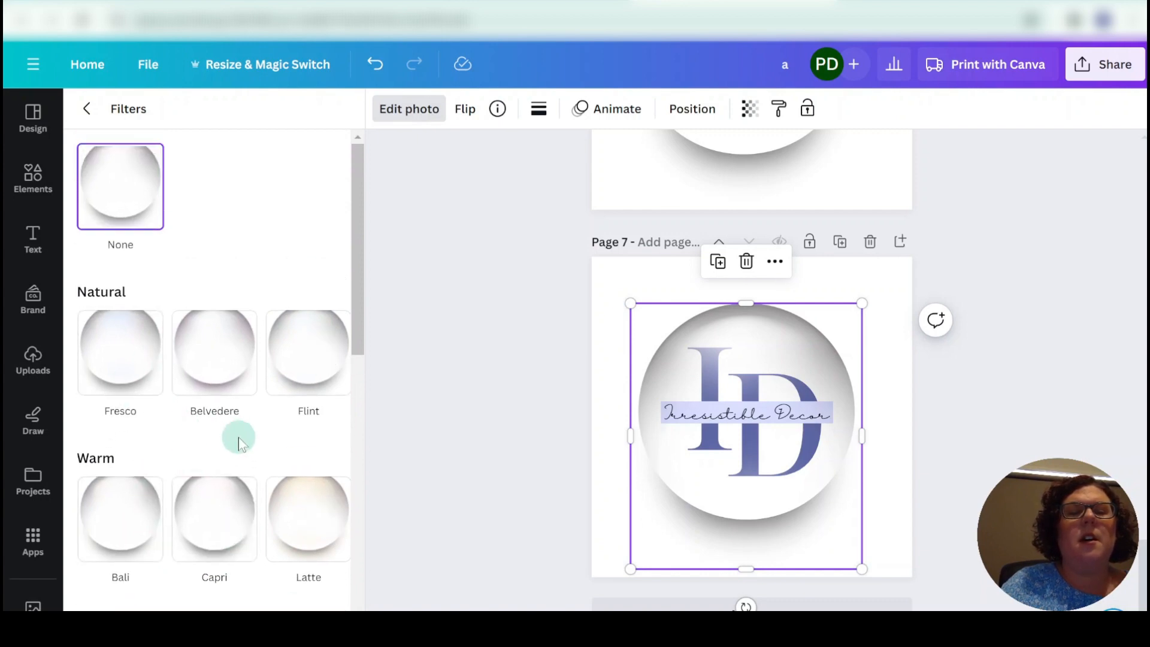
- Apply the Polar filter from the Cool category to the round water drop on page 7
scroll(149, 506, down, 6)
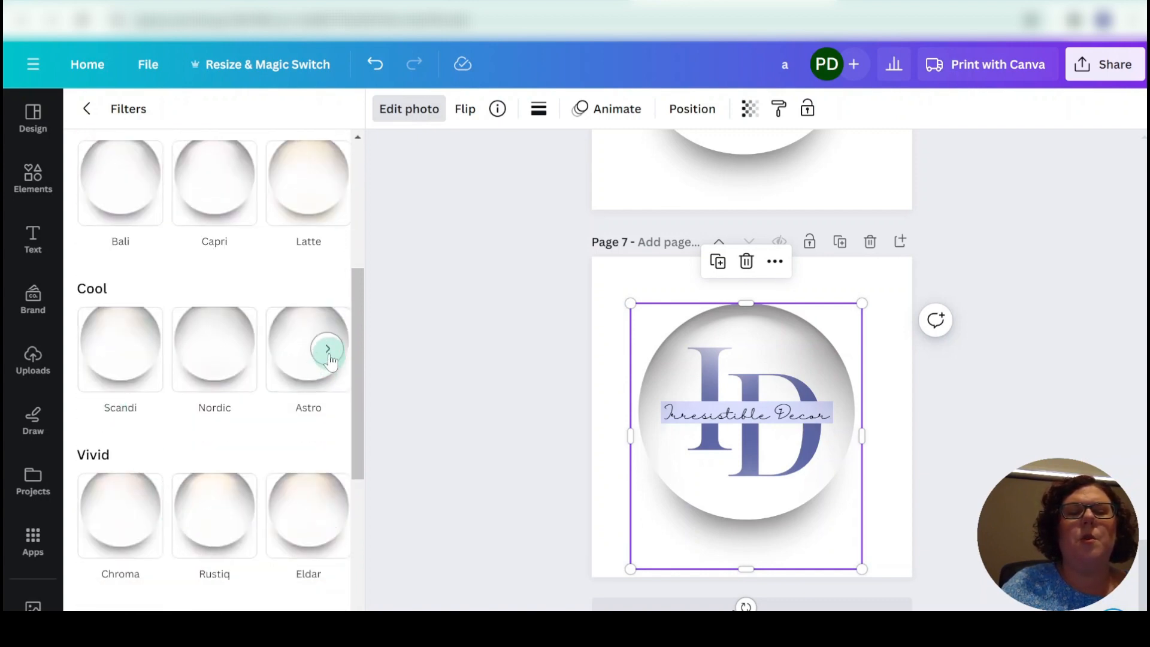
click(327, 348)
click(327, 348)
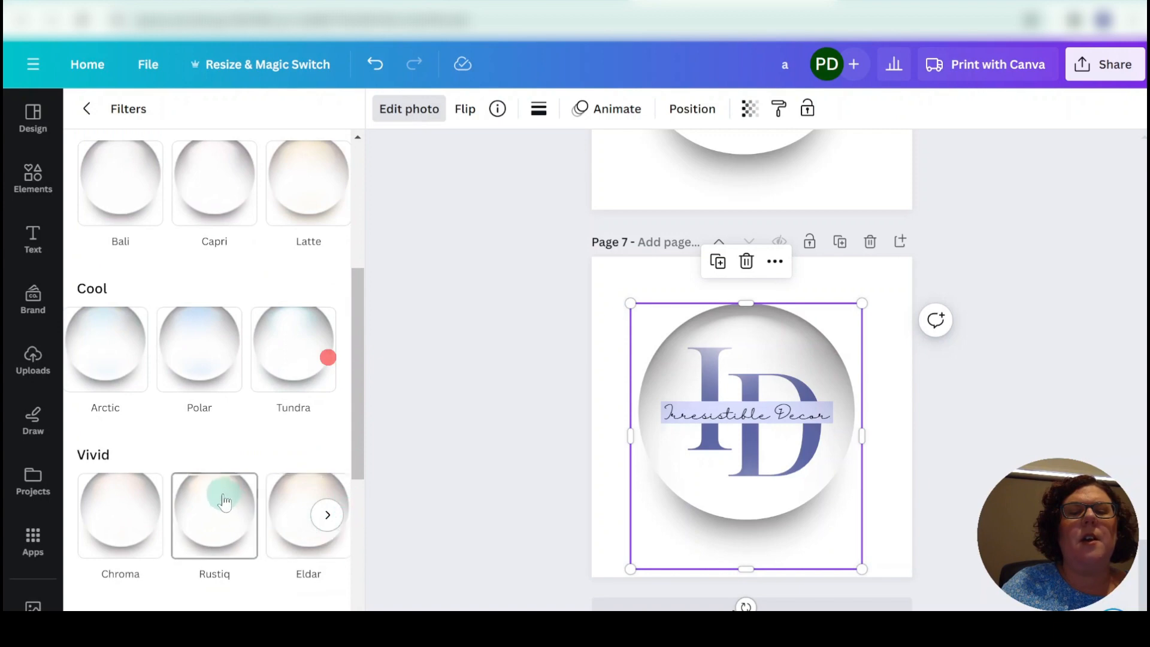
click(192, 356)
click(190, 347)
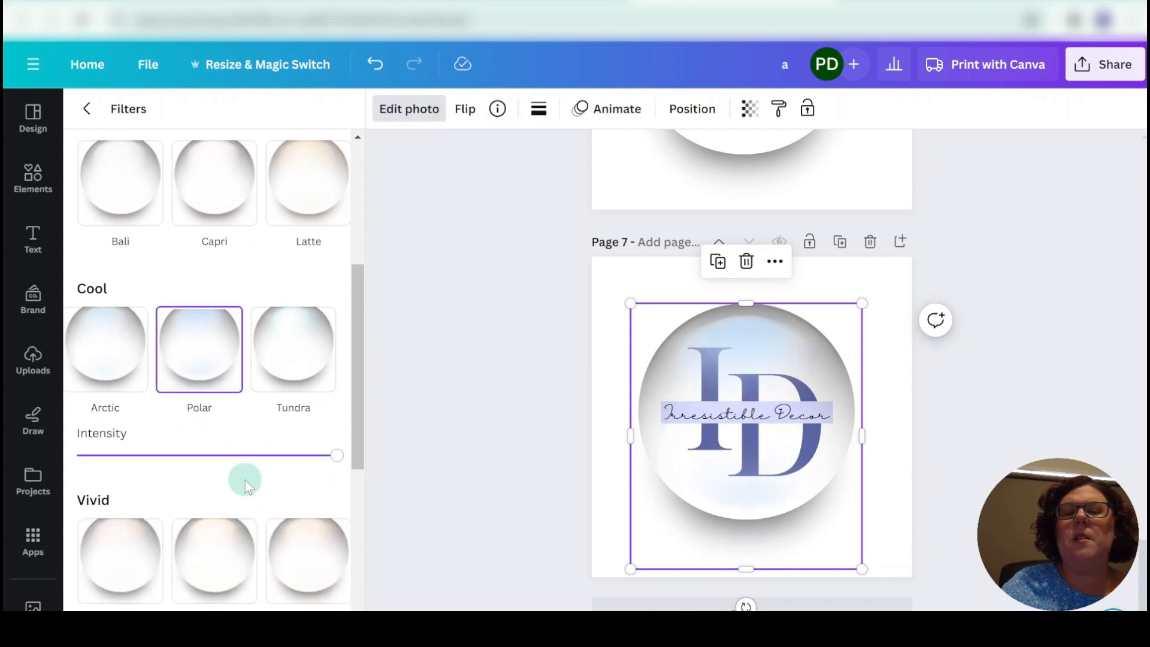
- Reduce the intensity of the water drop's Polar filter to about half and deselect the drop
click(336, 456)
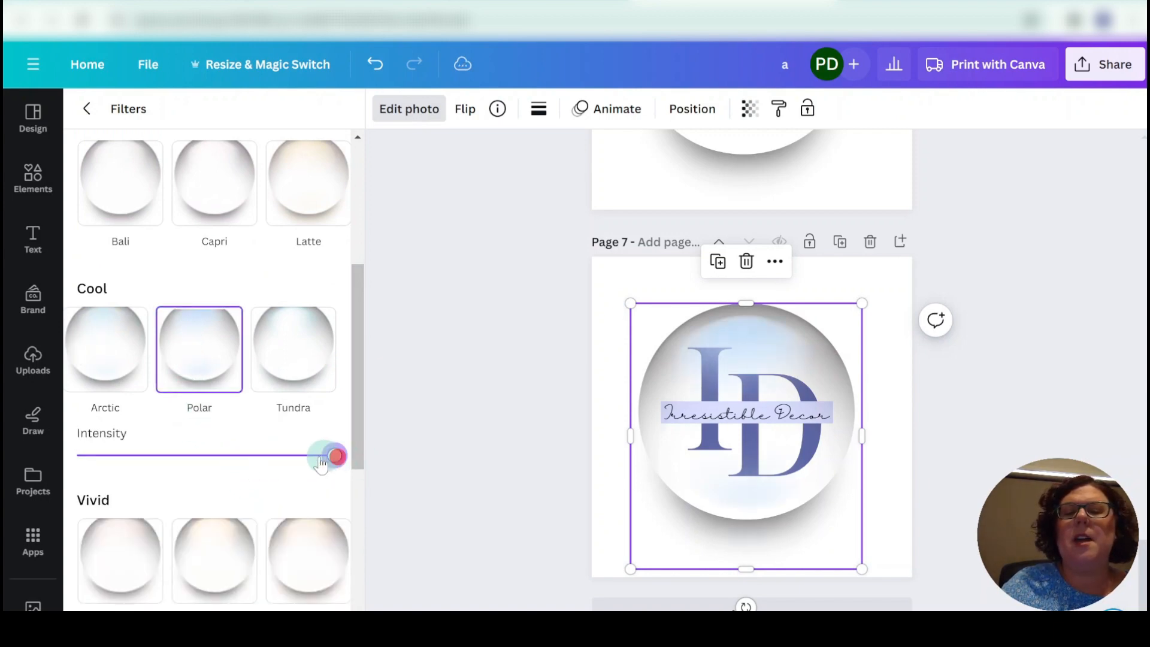
drag(321, 461, 214, 454)
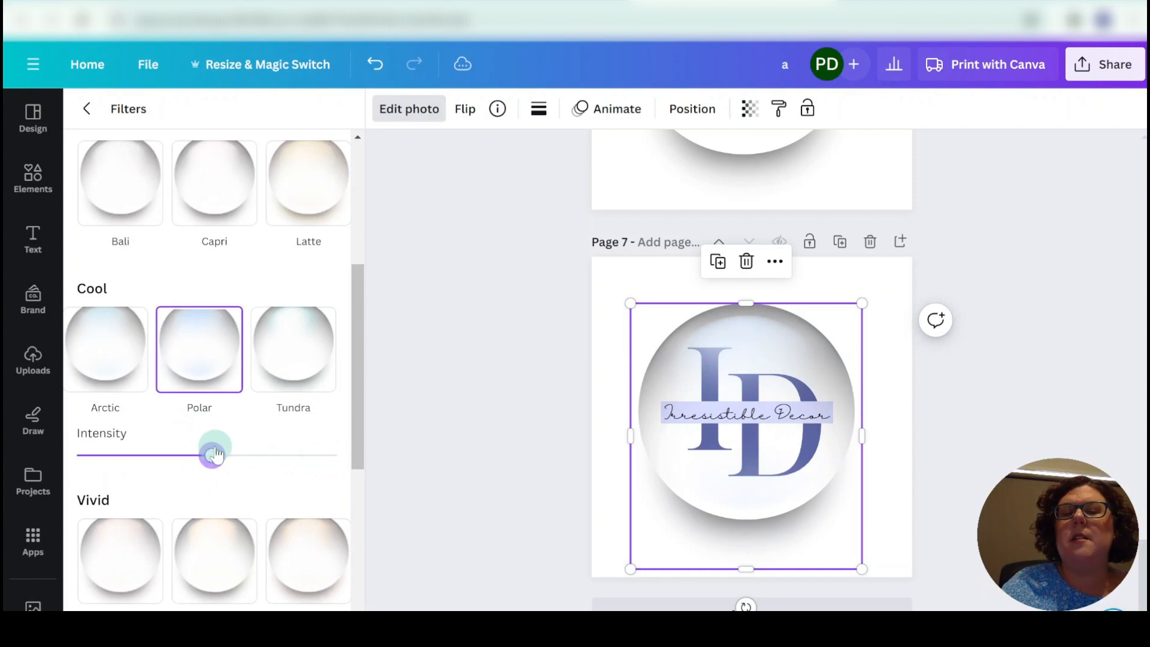
click(513, 419)
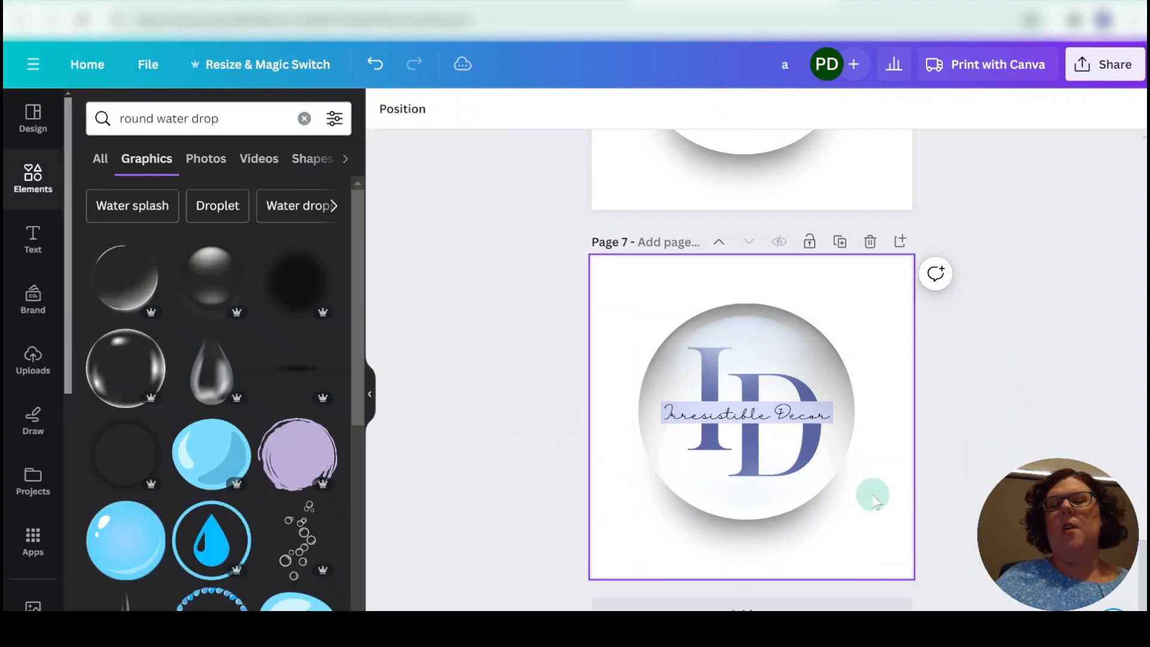
- Review the logo variations on all pages, from page 7 back to page 1
scroll(1019, 422, up, 5)
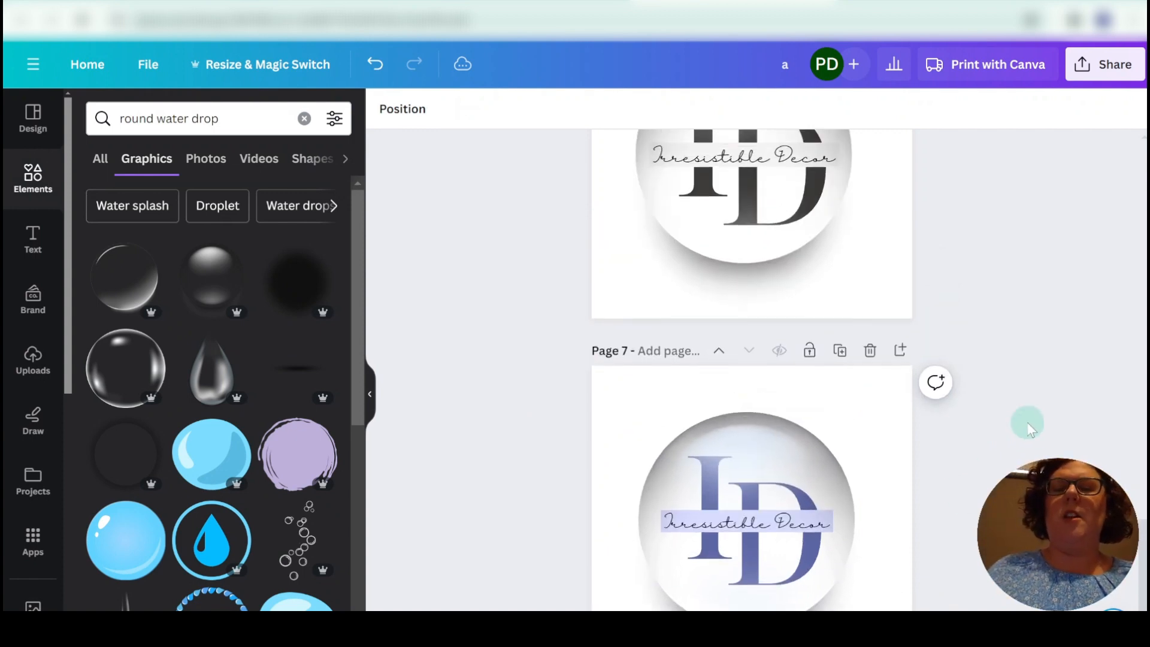
scroll(961, 333, down, 3)
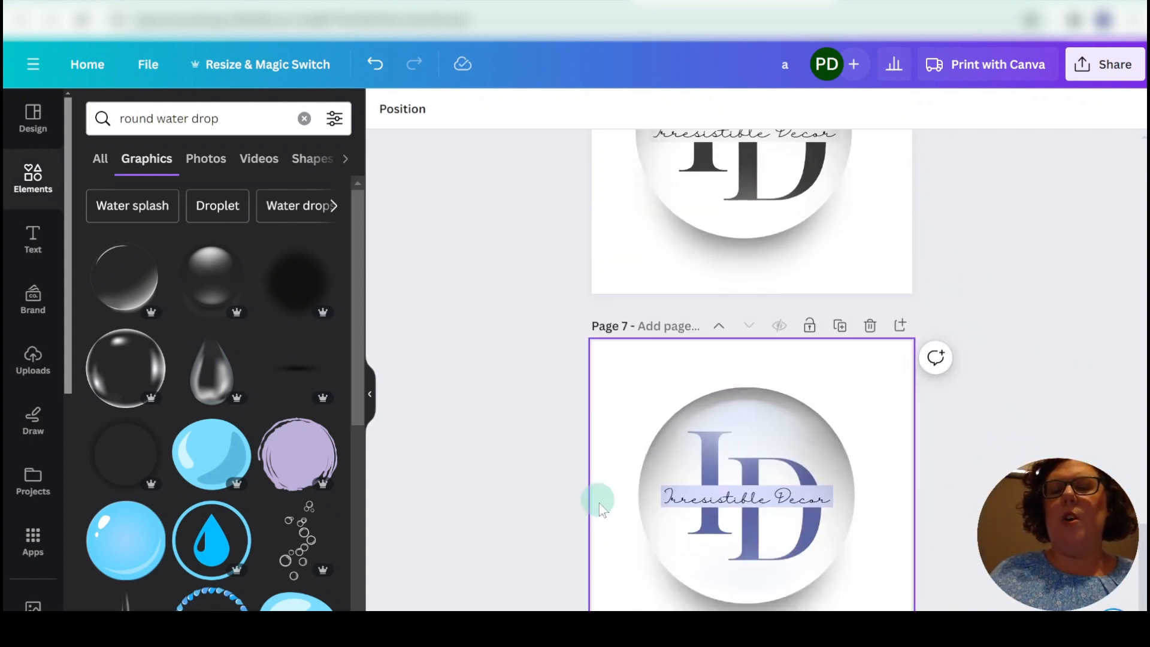
scroll(972, 473, down, 2)
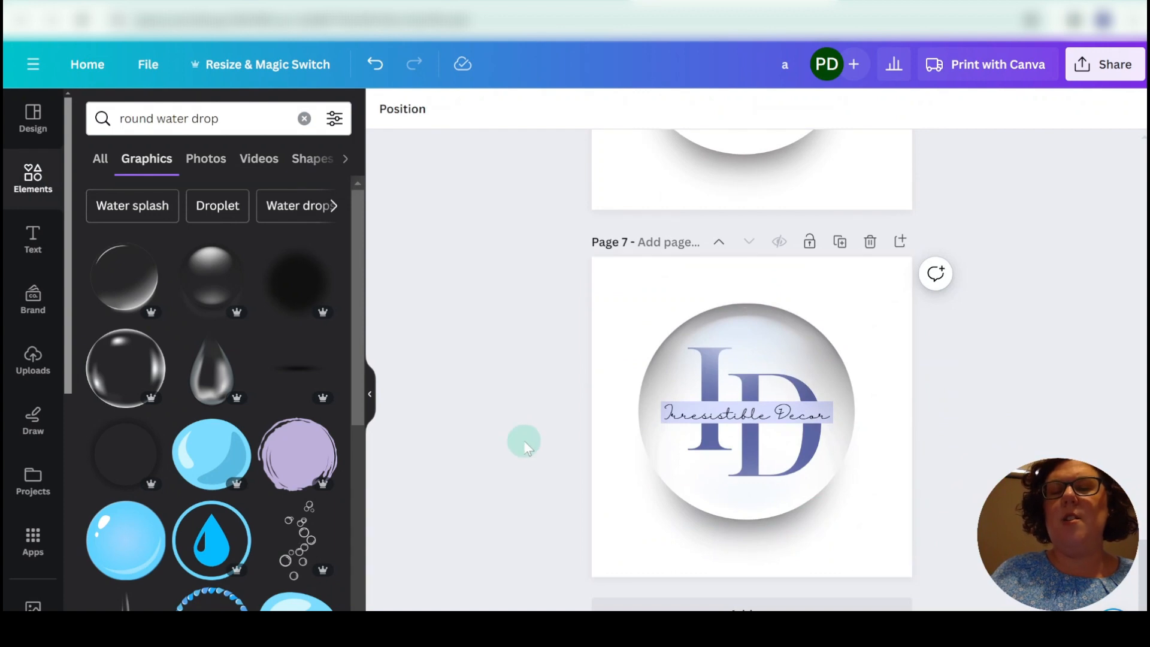
scroll(521, 441, up, 8)
scroll(473, 436, up, 10)
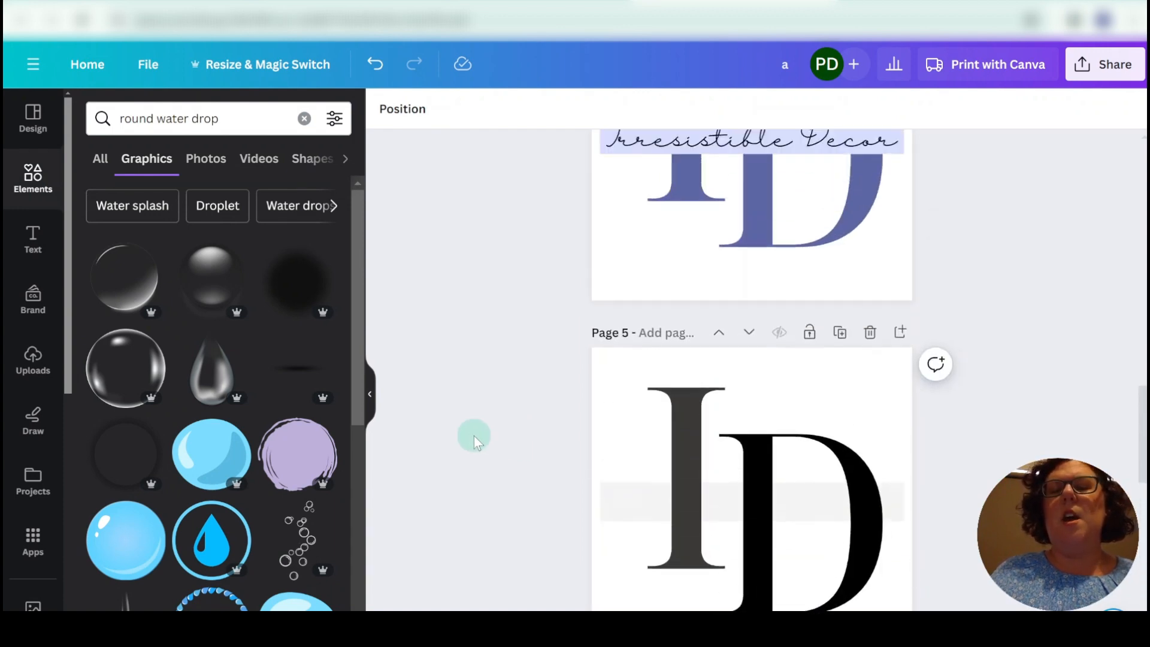
scroll(570, 400, up, 9)
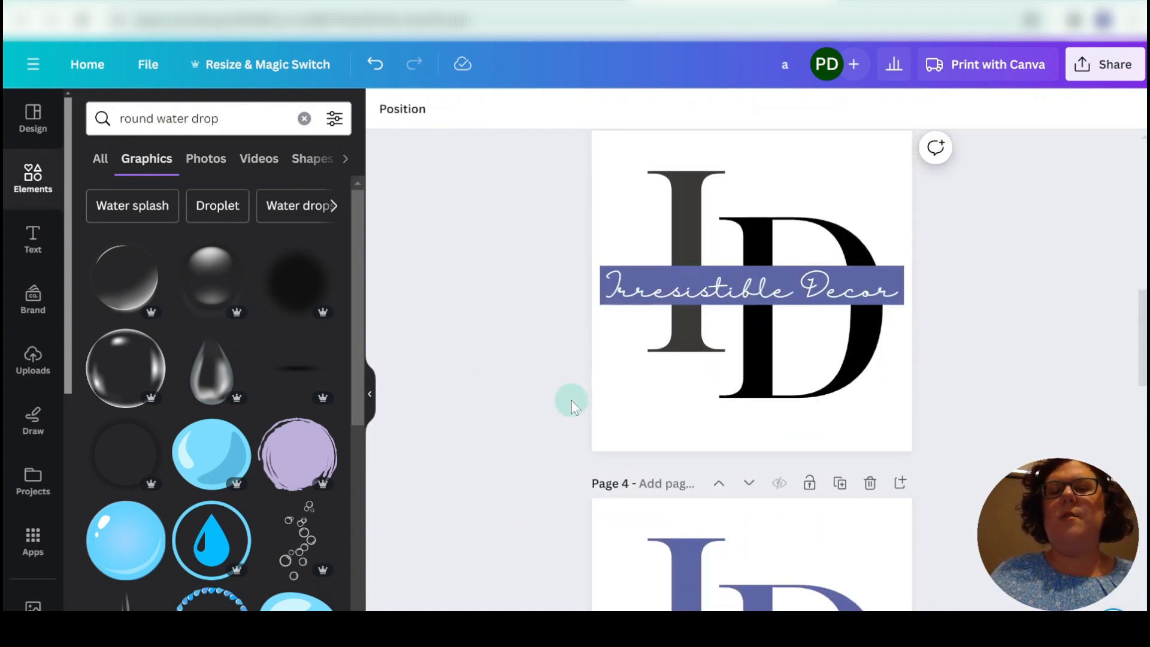
scroll(522, 408, up, 4)
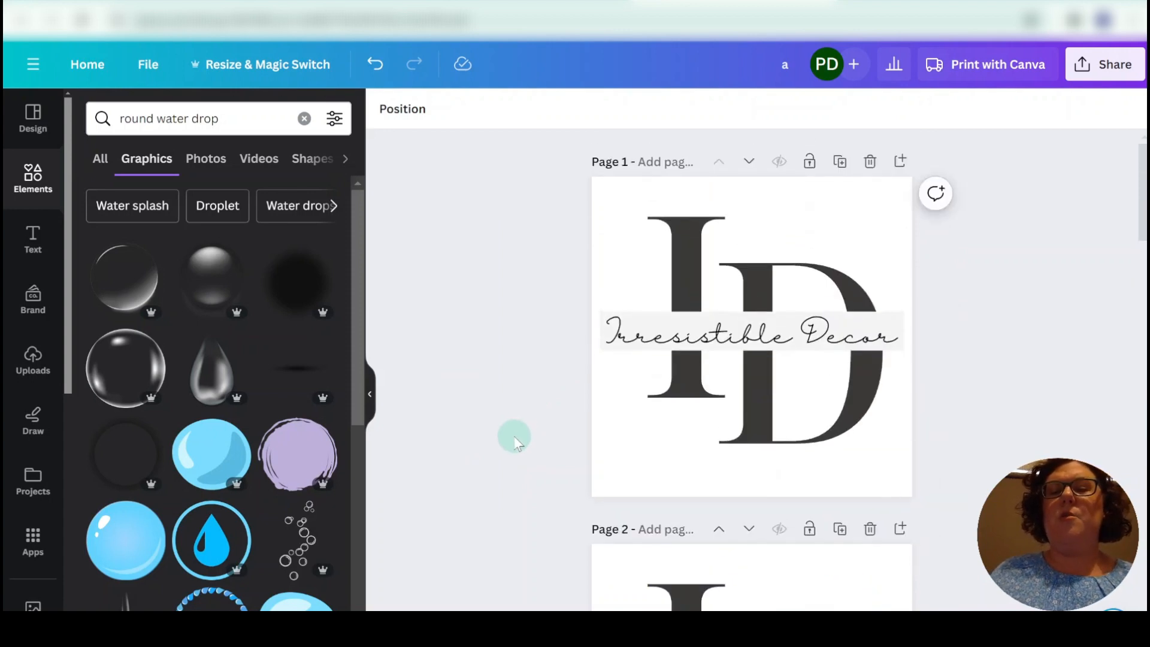
ctrl+scroll(515, 432, down, 2)
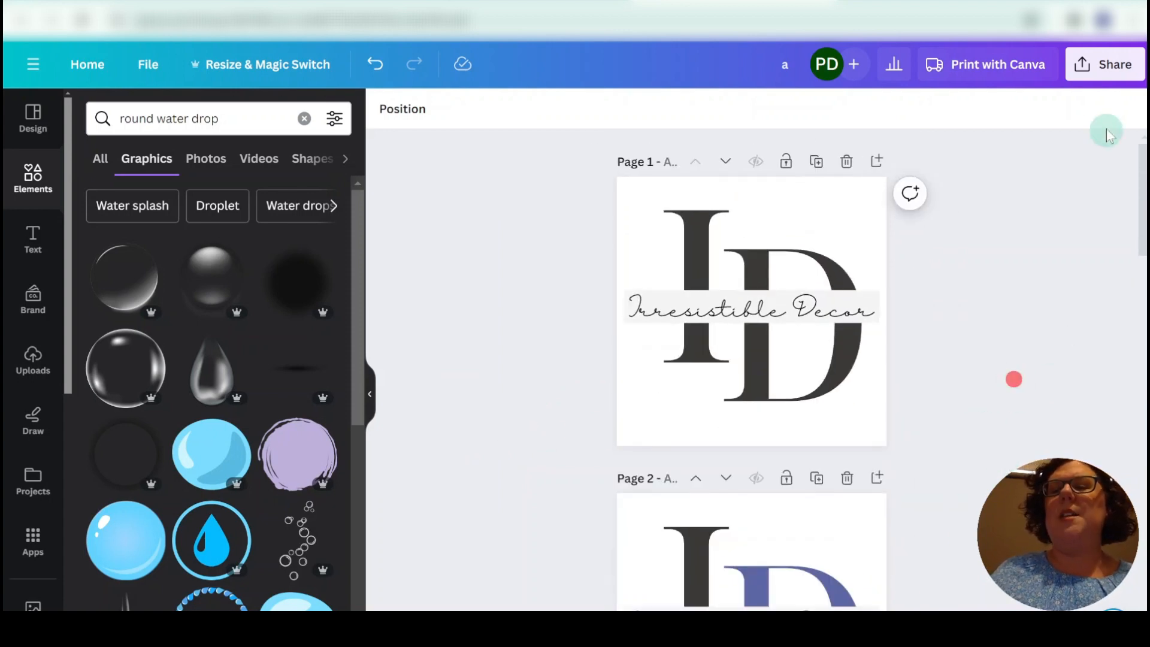
- Examine the download settings for file type, size, transparent background and page selection, and close them
click(1108, 66)
click(875, 487)
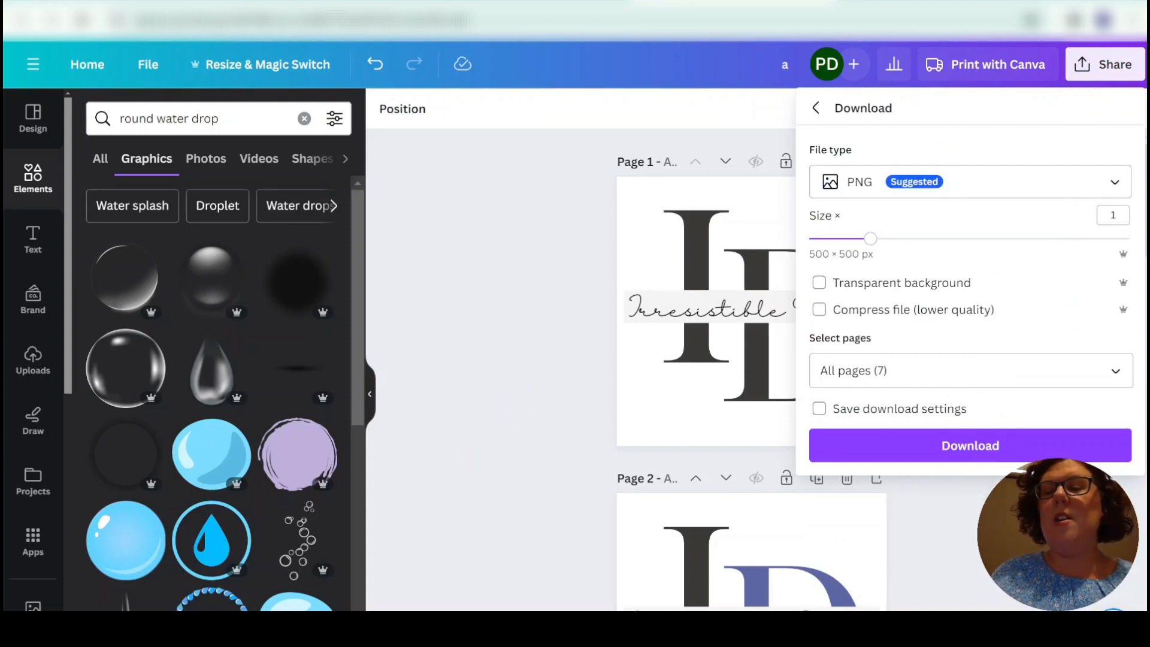
click(490, 358)
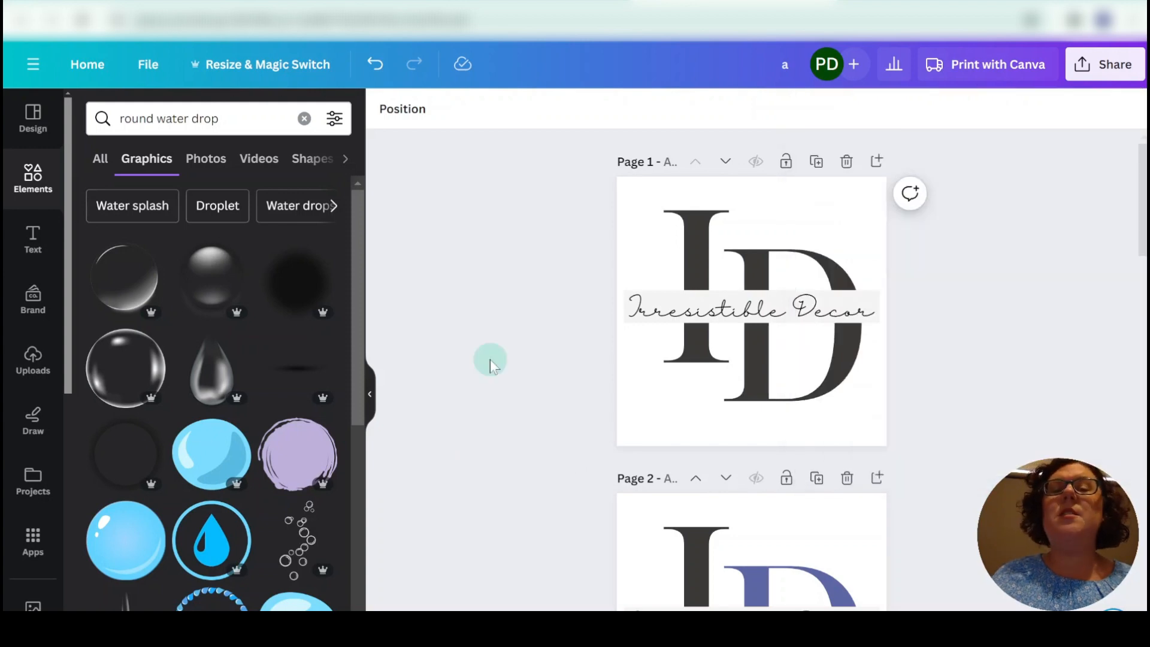